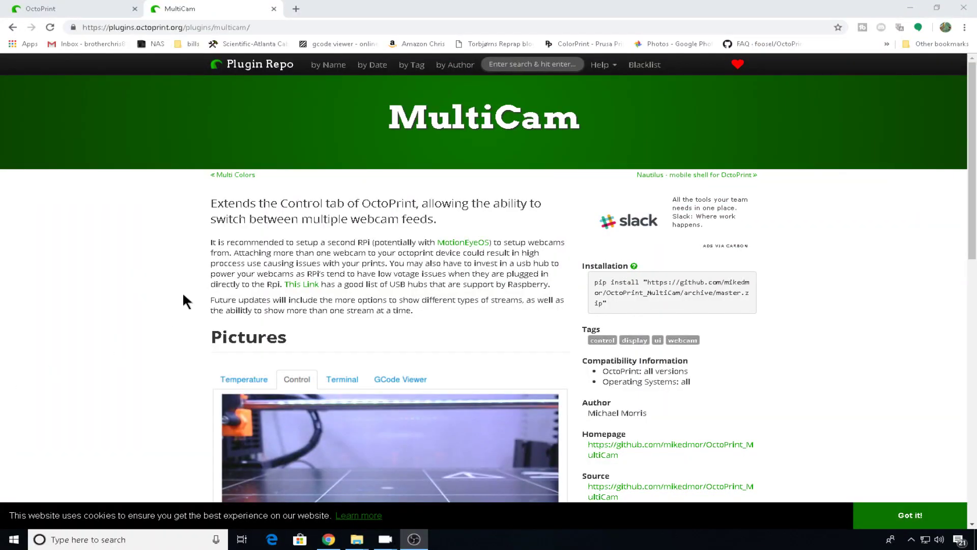
Step: Scroll through the MultiCam plugin page to view its control and settings screenshots
{"action": "scroll", "coordinate": [183, 296], "scroll_direction": "down", "scroll_amount": 9}
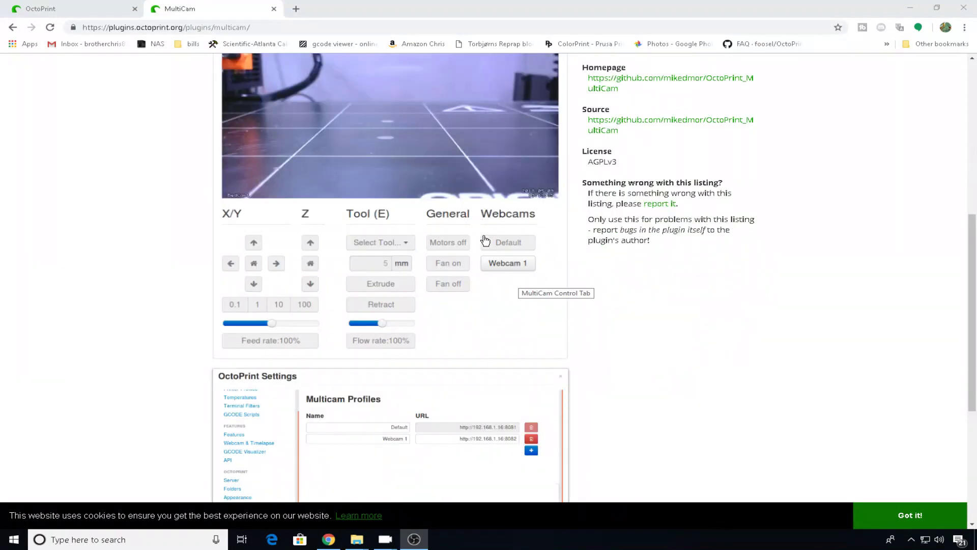
{"action": "scroll", "coordinate": [498, 300], "scroll_direction": "down", "scroll_amount": 1}
{"action": "scroll", "coordinate": [498, 300], "scroll_direction": "down", "scroll_amount": 1}
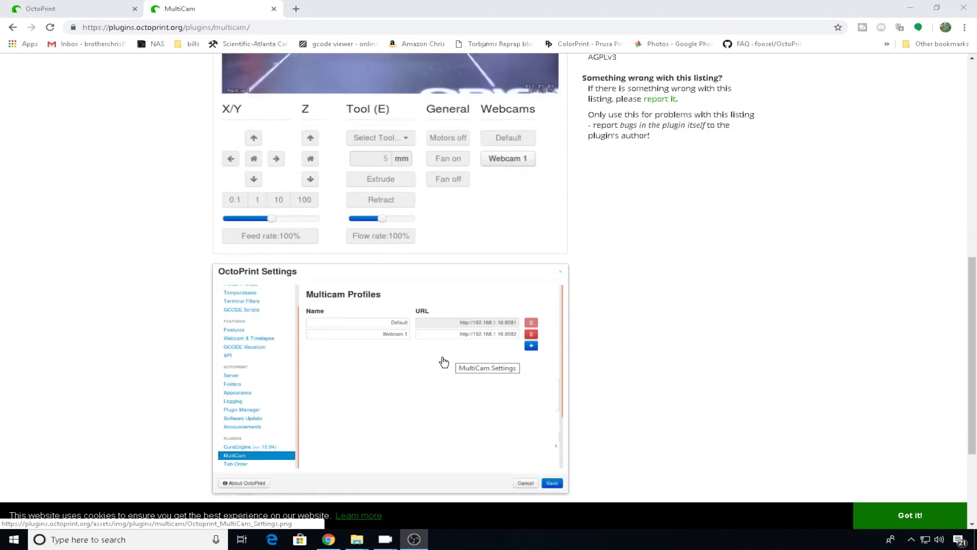
{"action": "scroll", "coordinate": [443, 362], "scroll_direction": "down", "scroll_amount": 2}
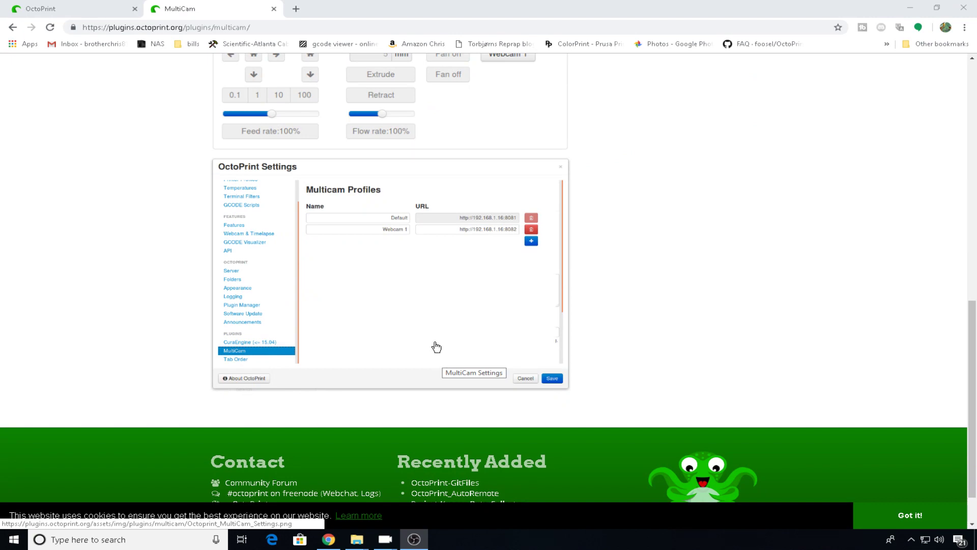
{"action": "scroll", "coordinate": [437, 346], "scroll_direction": "up", "scroll_amount": 8}
Step: Switch back to the OctoPrint dashboard and log in with the saved credentials
{"action": "left_click", "coordinate": [66, 11]}
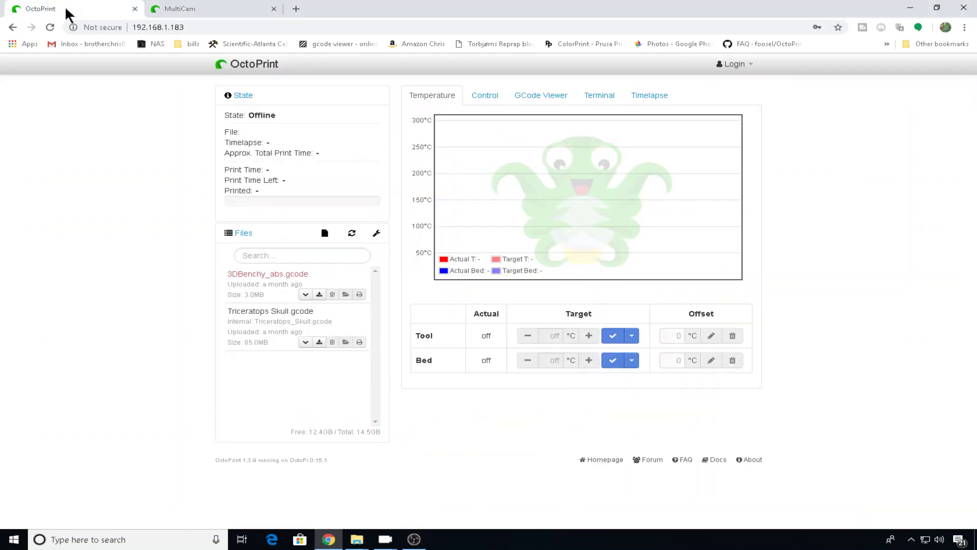
{"action": "left_click", "coordinate": [733, 64]}
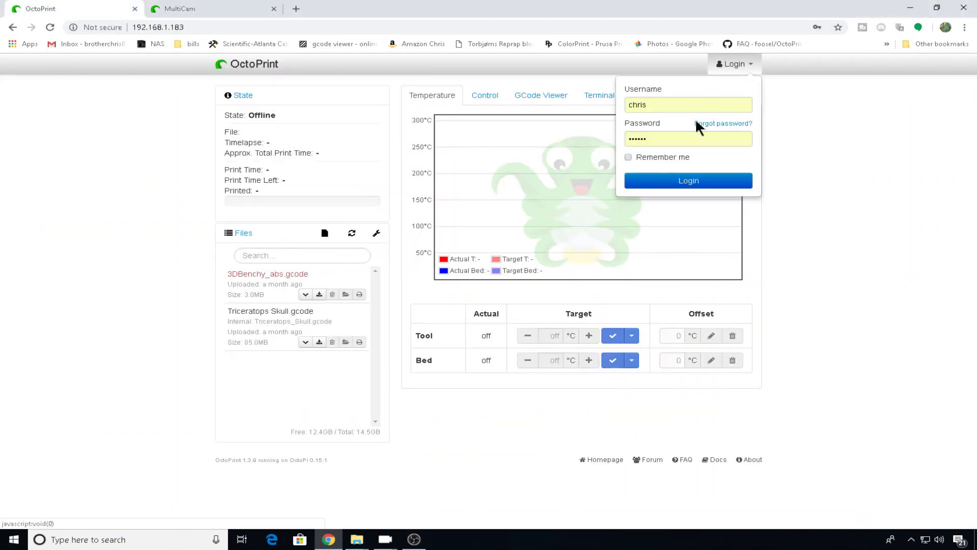
{"action": "left_click", "coordinate": [689, 181]}
Step: Search the plugin repository for 'multi' and install the MultiCam plugin
{"action": "left_click", "coordinate": [636, 64]}
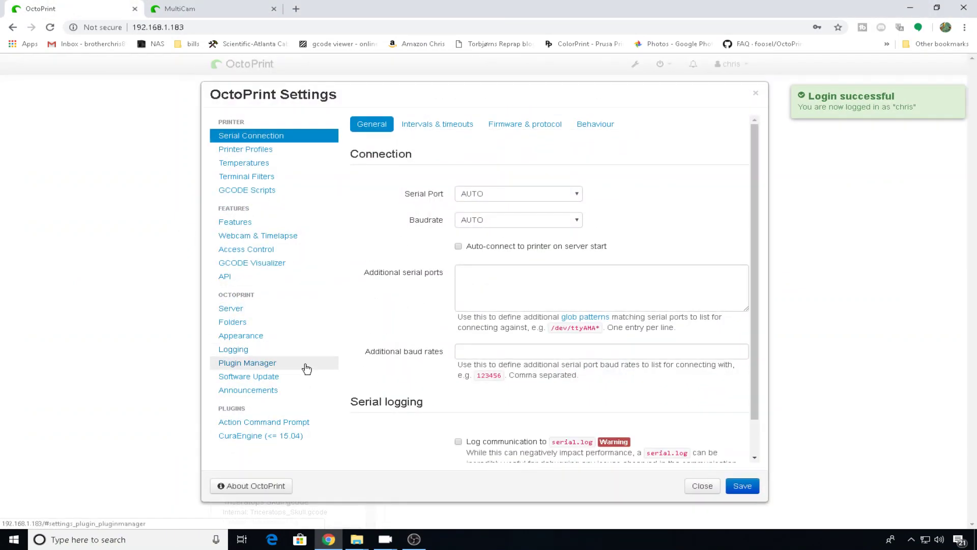
{"action": "left_click", "coordinate": [306, 368]}
{"action": "left_click", "coordinate": [602, 389]}
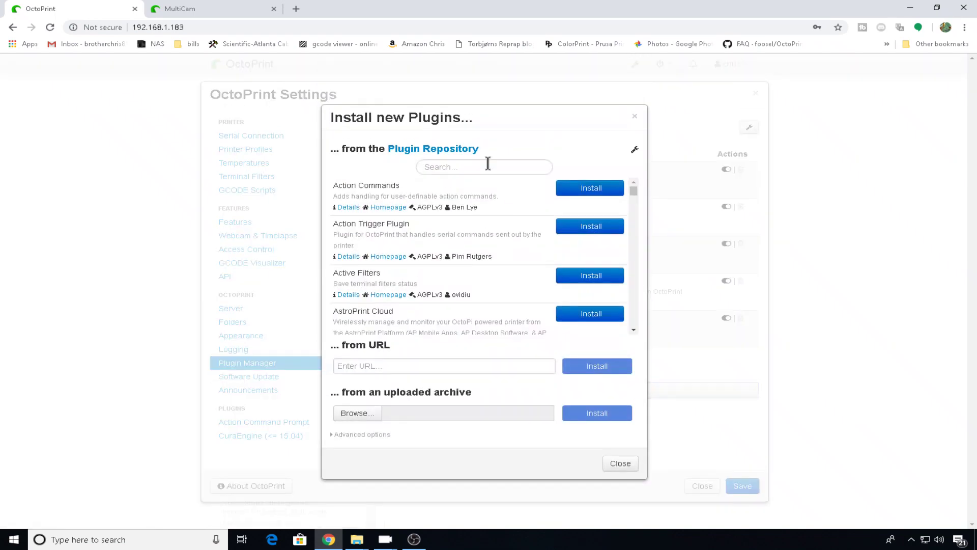
{"action": "left_click", "coordinate": [487, 165]}
{"action": "type", "text": "multi"}
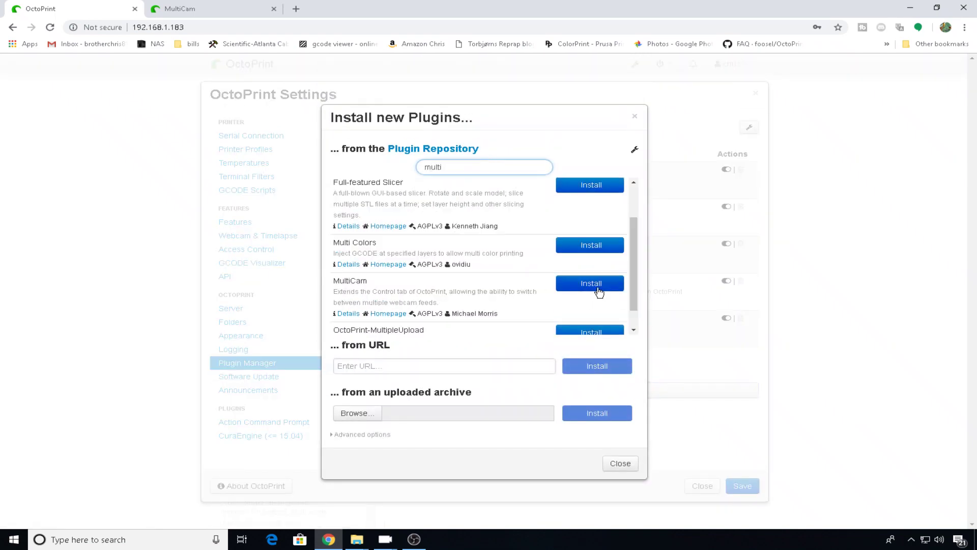
{"action": "left_click", "coordinate": [597, 282]}
Step: Restart the OctoPrint server to activate MultiCam and reload the interface
{"action": "left_click", "coordinate": [620, 365]}
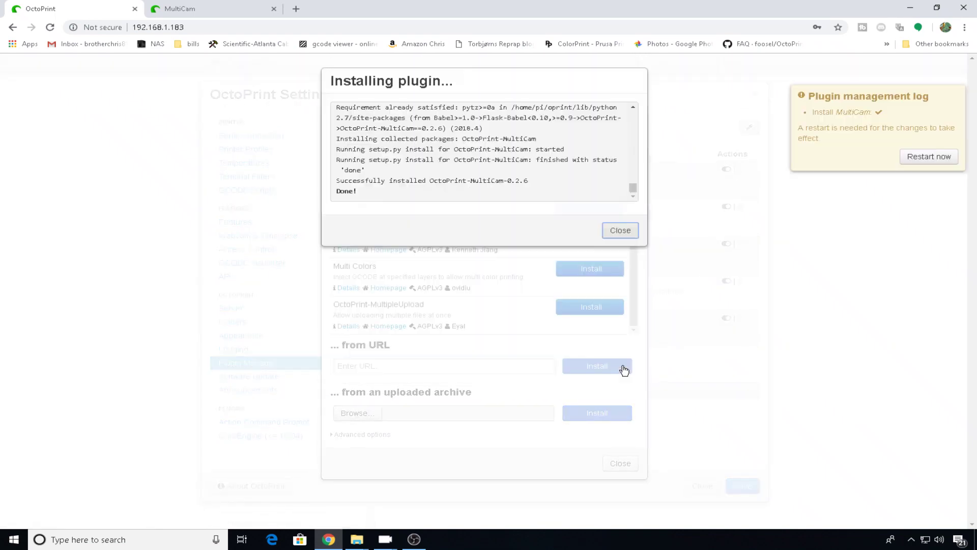
{"action": "left_click", "coordinate": [929, 156]}
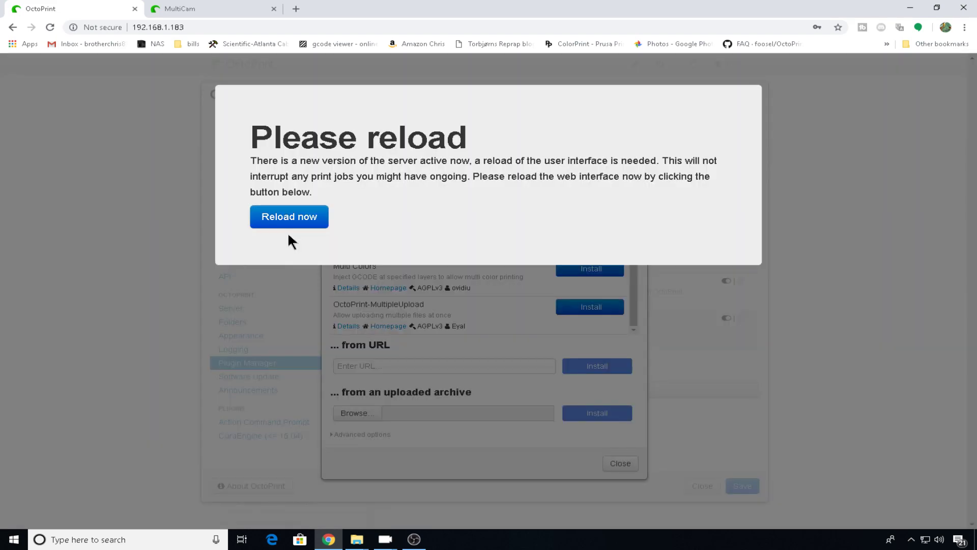
{"action": "left_click", "coordinate": [289, 217]}
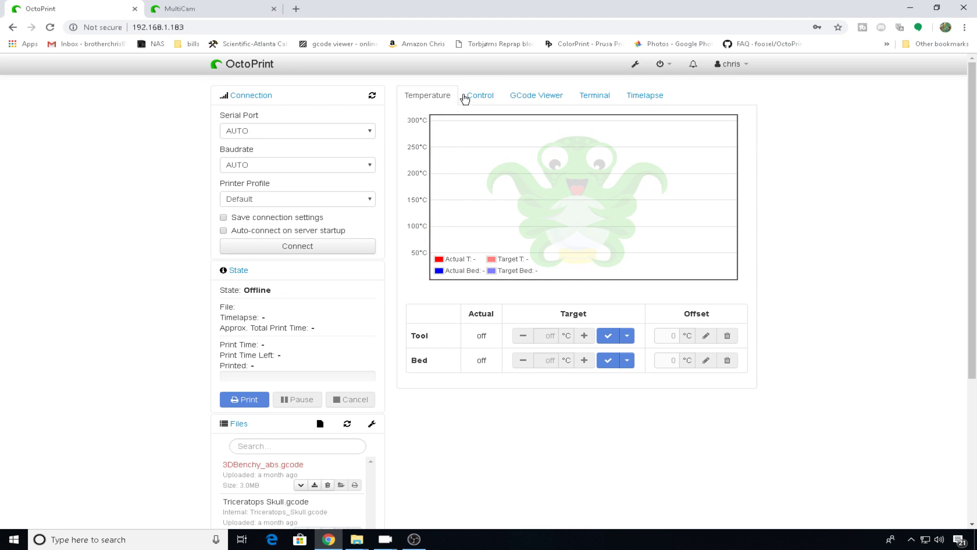
Step: Show the MultiCam settings listing Webcam 1 with /webcam/?action=stream, then minimize the browser
{"action": "left_click", "coordinate": [471, 97]}
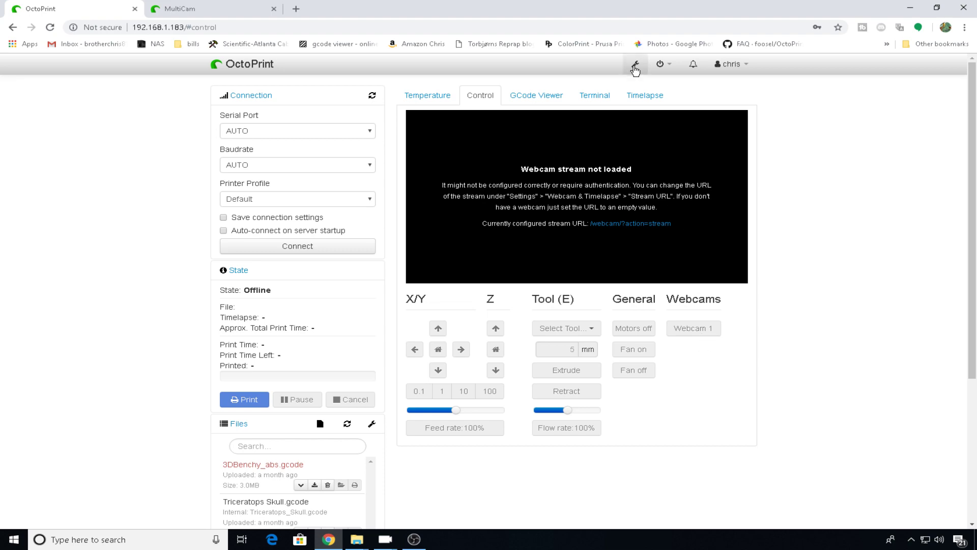
{"action": "left_click", "coordinate": [636, 67]}
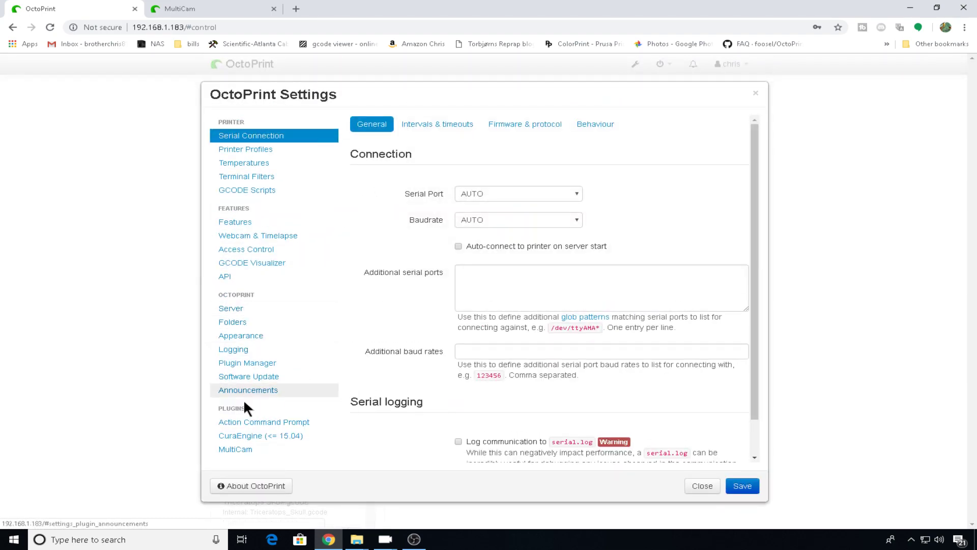
{"action": "left_click", "coordinate": [260, 451]}
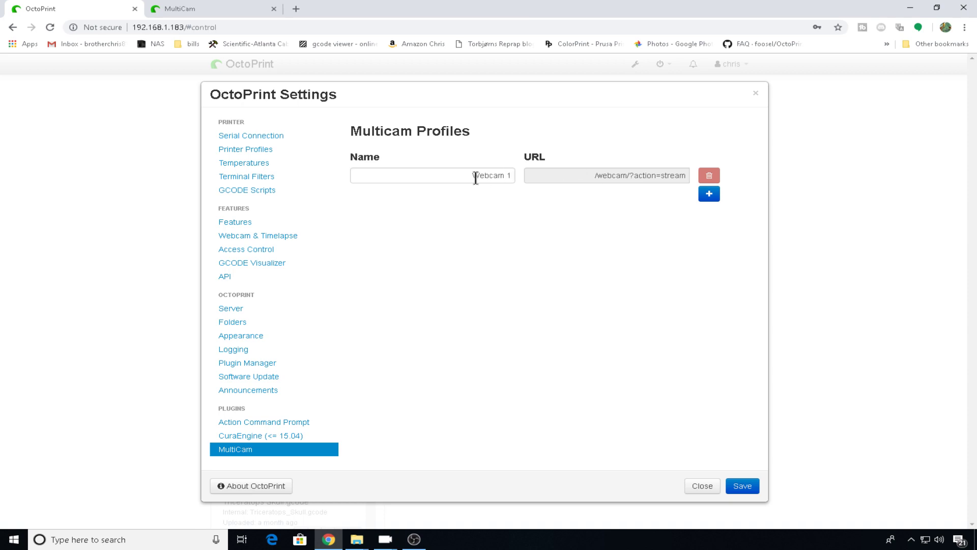
{"action": "left_click_drag", "start_coordinate": [462, 176], "coordinate": [516, 177]}
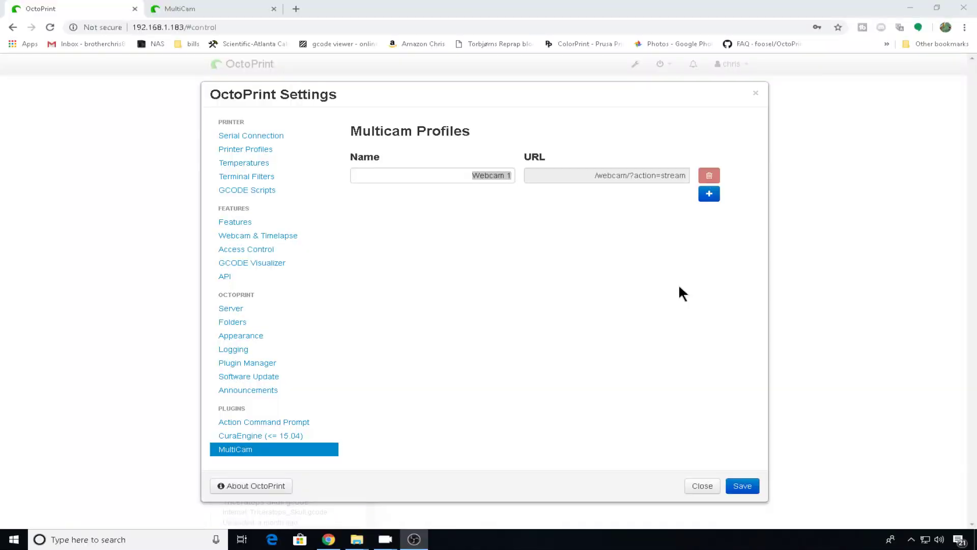
{"action": "left_click", "coordinate": [910, 8]}
Step: Connect PuTTY over SSH to 192.168.1.183 and log into the OctoPi
{"action": "double_click", "coordinate": [155, 178]}
{"action": "type", "text": "192.1"}
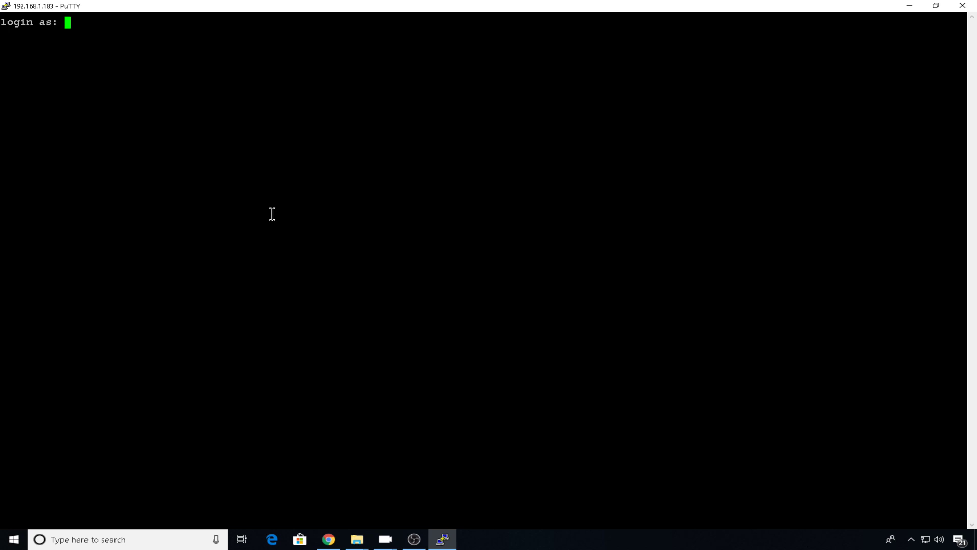
{"action": "type", "text": "pip"}
{"action": "key", "text": "BackSpace"}
{"action": "key", "text": "Return"}
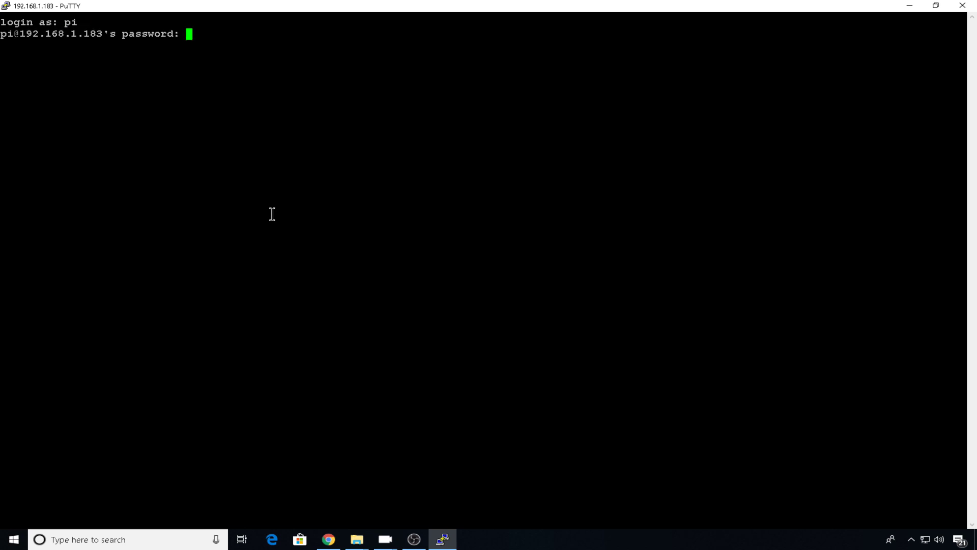
{"action": "key", "text": "Return"}
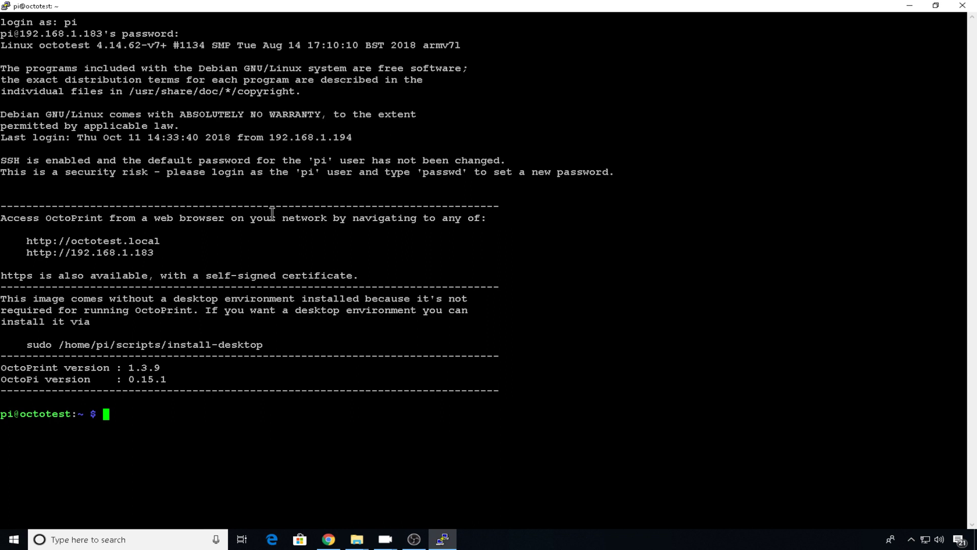
Step: Go into ~/.octoprint, list its files, and open config.yaml with sudo nano
{"action": "type", "text": "cd .octopi"}
{"action": "key", "text": "Return"}
{"action": "type", "text": "cd "}
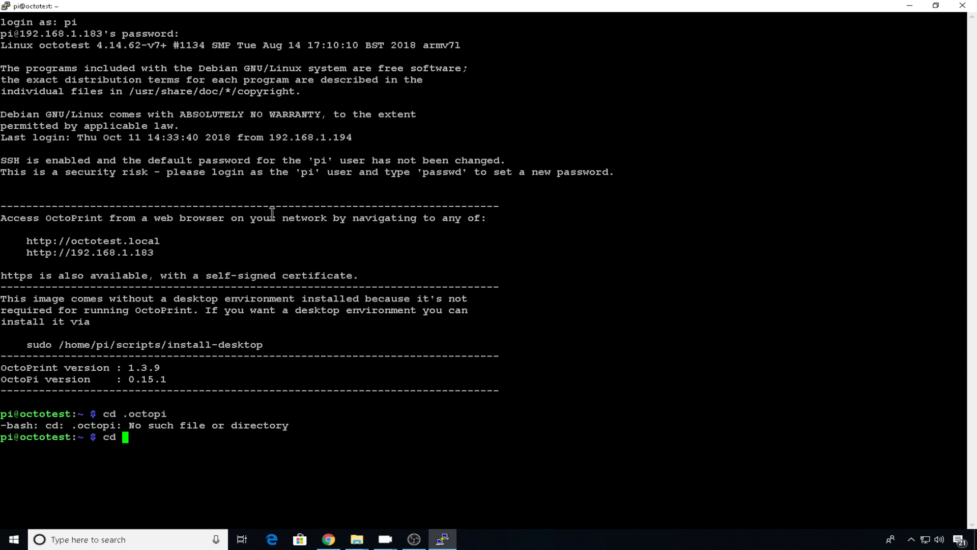
{"action": "type", "text": ".octoprint"}
{"action": "key", "text": "Return"}
{"action": "type", "text": "ls"}
{"action": "key", "text": "Return"}
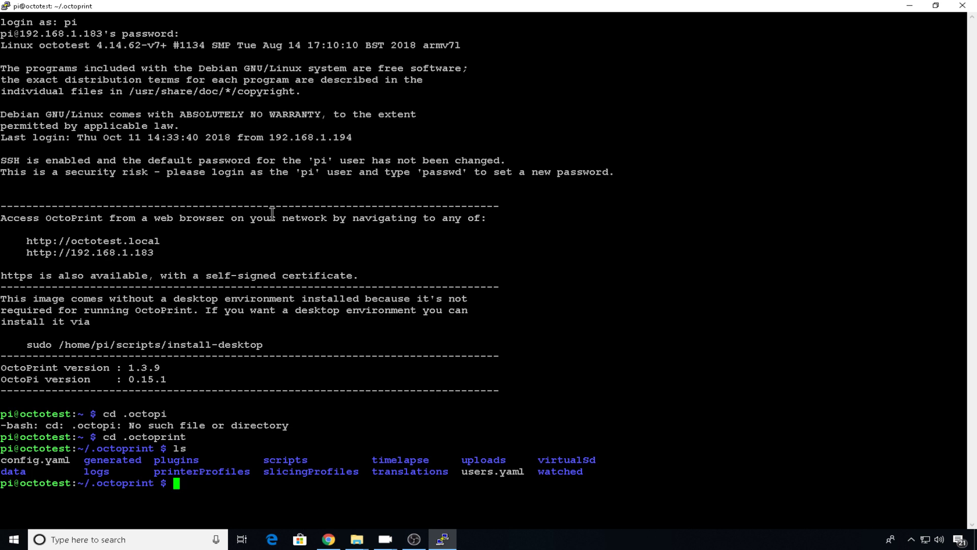
{"action": "type", "text": "sudo nano con"}
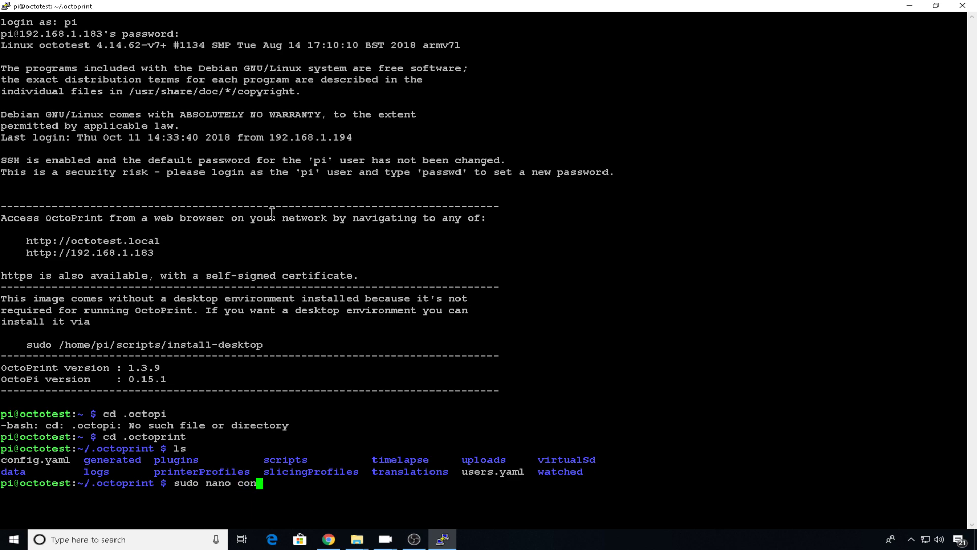
{"action": "key", "text": "Tab"}
{"action": "key", "text": "Return"}
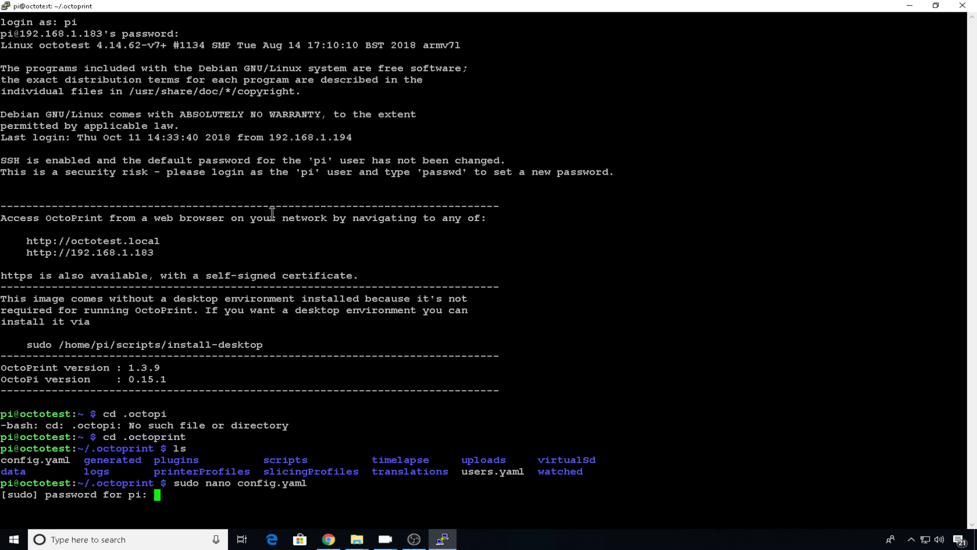
{"action": "key", "text": "Return"}
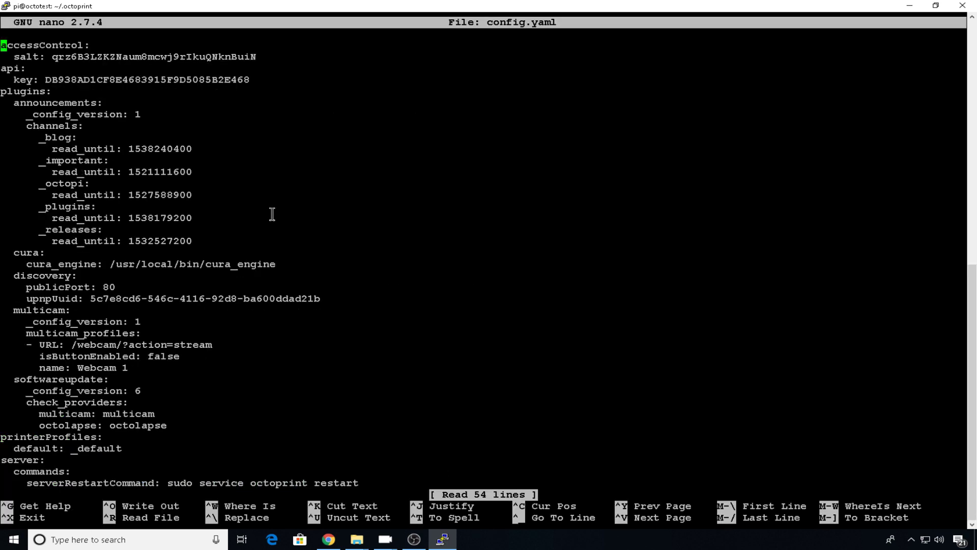
{"action": "key", "text": "Down"}
{"action": "key", "text": "Down"}
{"action": "key", "text": "Down"}
{"action": "key", "text": "Down"}
{"action": "key", "text": "Down"}
{"action": "key", "text": "Down"}
{"action": "key", "text": "Down"}
{"action": "key", "text": "Down"}
{"action": "key", "text": "Down"}
{"action": "key", "text": "Down"}
{"action": "key", "text": "Down"}
{"action": "key", "text": "Down"}
{"action": "key", "text": "Down"}
{"action": "key", "text": "Down"}
{"action": "key", "text": "Down"}
{"action": "key", "text": "Down"}
{"action": "key", "text": "Down"}
{"action": "key", "text": "Down"}
{"action": "key", "text": "Down"}
{"action": "key", "text": "Down"}
{"action": "key", "text": "Down"}
{"action": "key", "text": "Down"}
{"action": "key", "text": "Right"}
{"action": "key", "text": "Right"}
{"action": "key", "text": "Right"}
{"action": "key", "text": "Right"}
{"action": "key", "text": "Right"}
{"action": "key", "text": "Right"}
{"action": "key", "text": "Right"}
{"action": "key", "text": "Right"}
{"action": "key", "text": "Right"}
{"action": "key", "text": "Right"}
{"action": "key", "text": "Down"}
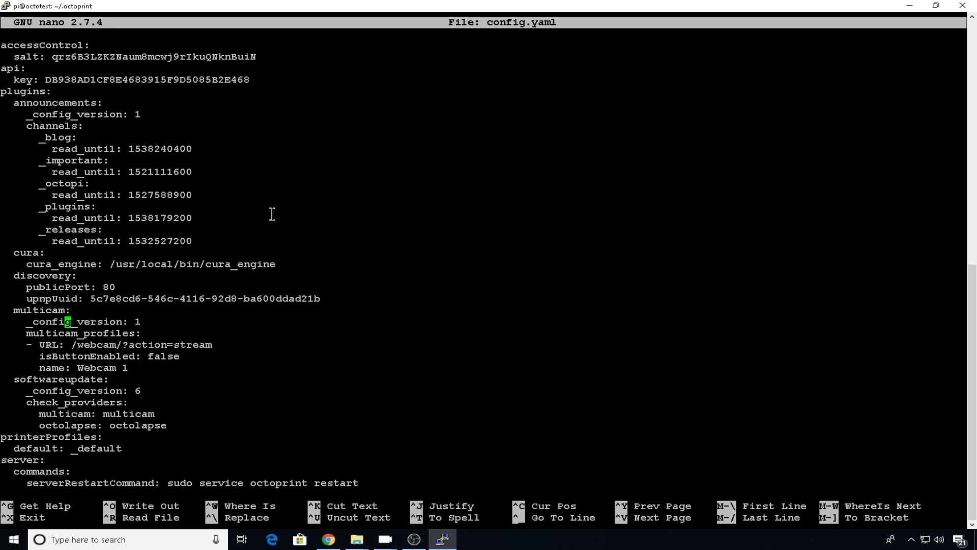
{"action": "key", "text": "Down"}
{"action": "key", "text": "Down"}
{"action": "key", "text": "Down"}
{"action": "key", "text": "Down"}
{"action": "key", "text": "Right"}
{"action": "key", "text": "Right"}
{"action": "key", "text": "Right"}
{"action": "key", "text": "Right"}
{"action": "key", "text": "Right"}
{"action": "key", "text": "Right"}
{"action": "key", "text": "Up"}
{"action": "key", "text": "Up"}
{"action": "key", "text": "Left"}
{"action": "key", "text": "Left"}
{"action": "key", "text": "Left"}
{"action": "key", "text": "Left"}
{"action": "key", "text": "Left"}
{"action": "type", "text": "http:/"}
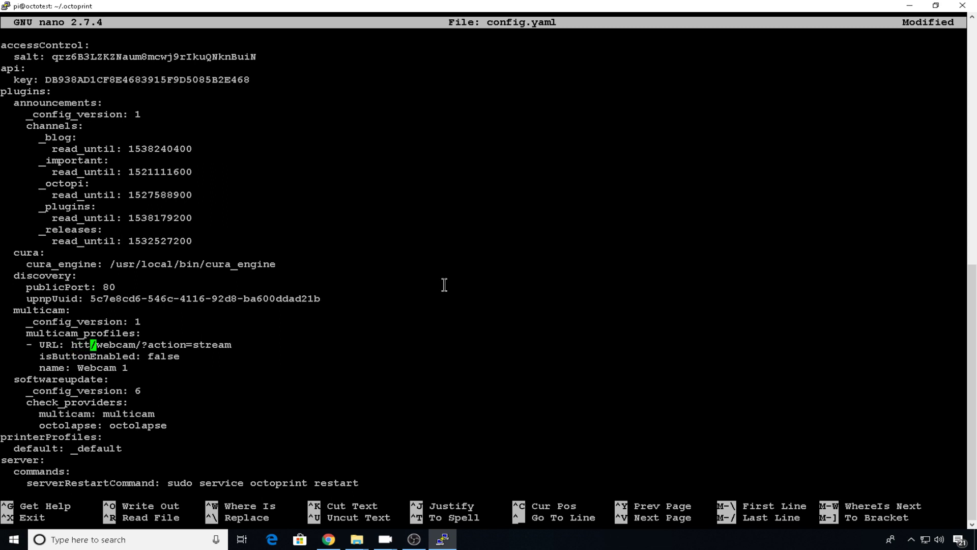
{"action": "type", "text": "//"}
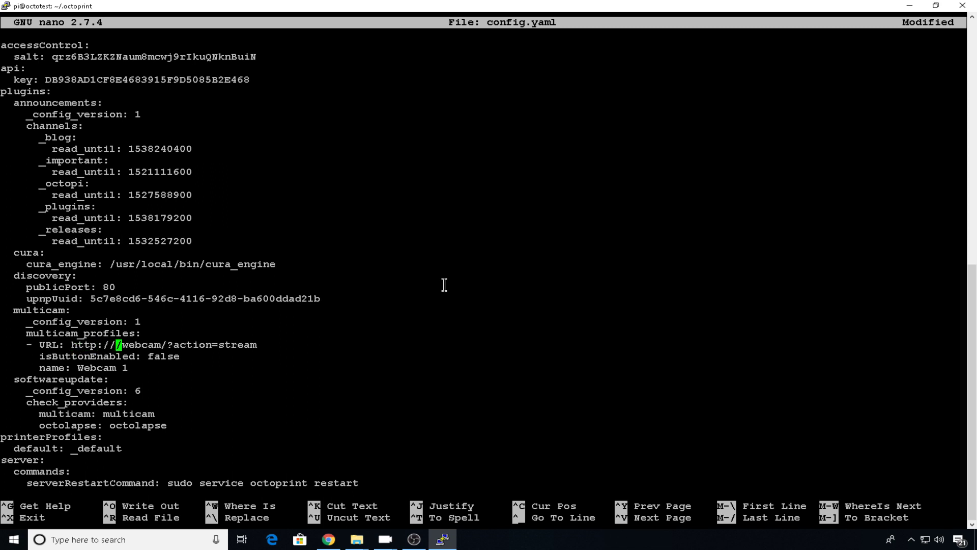
{"action": "type", "text": "192.168.1"}
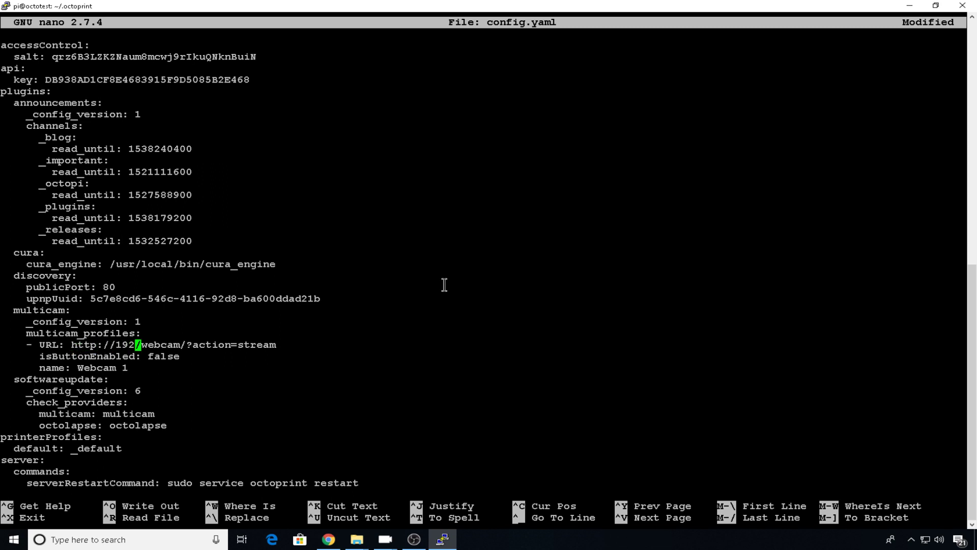
{"action": "type", "text": ".183"}
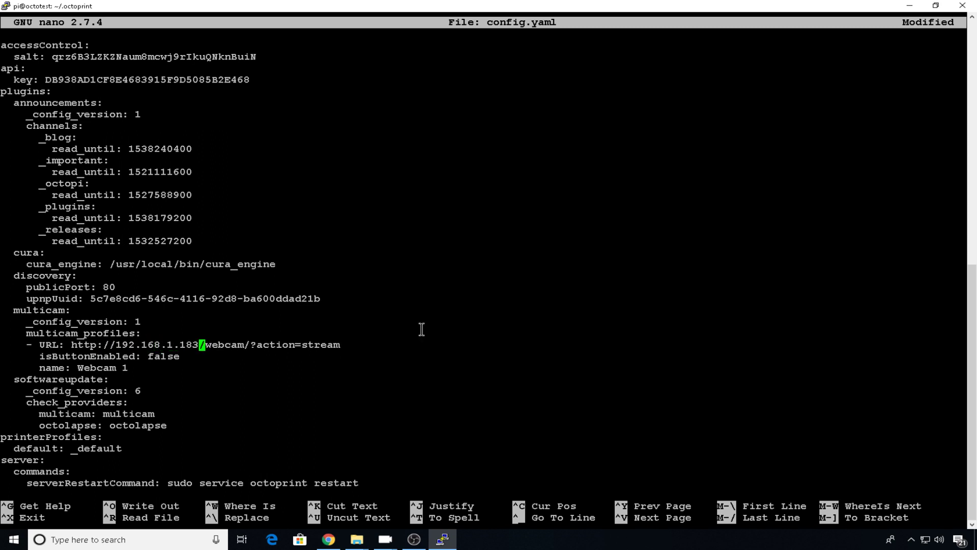
Step: Save the modified config.yaml and exit nano
{"action": "key", "text": "ctrl+x"}
{"action": "key", "text": "y"}
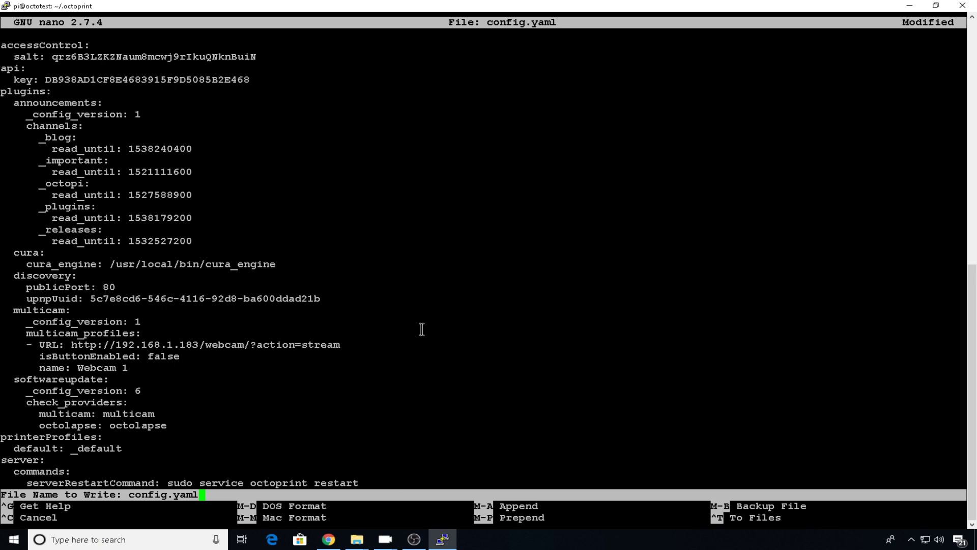
{"action": "key", "text": "Return"}
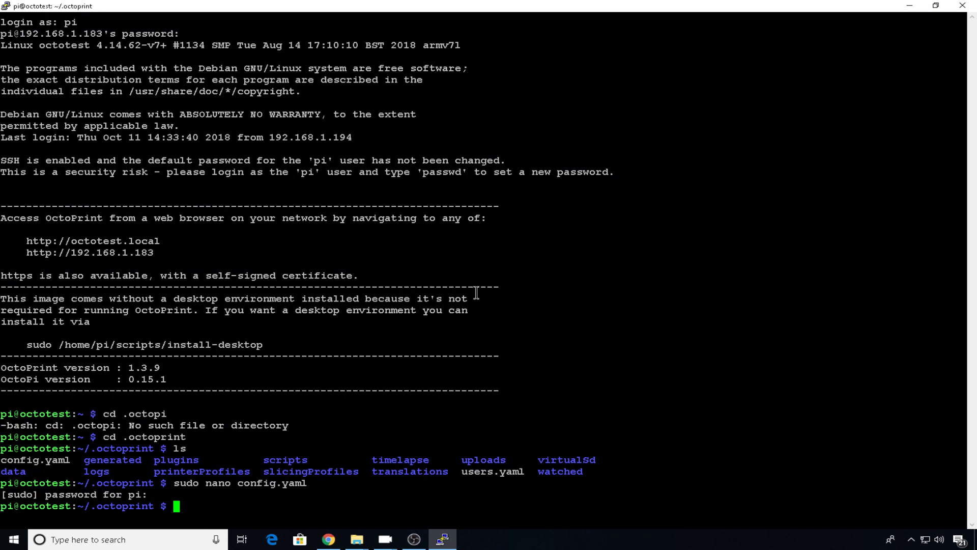
Step: Follow /var/log/messages, note the cameras' vendor/product IDs and serial 63EA6580, then stop
{"action": "type", "text": "tail -F /var/log"}
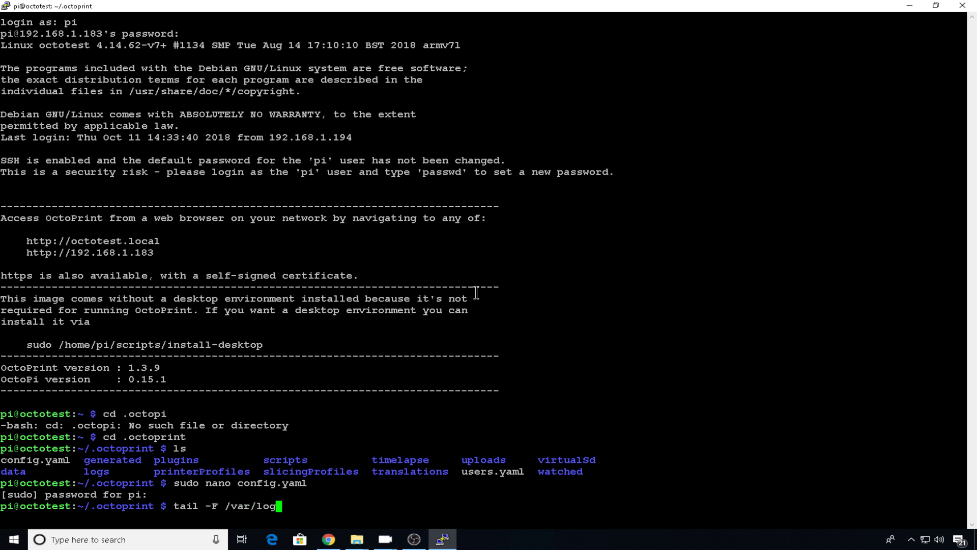
{"action": "type", "text": "/"}
{"action": "type", "text": "message"}
{"action": "type", "text": "s"}
{"action": "key", "text": "Return"}
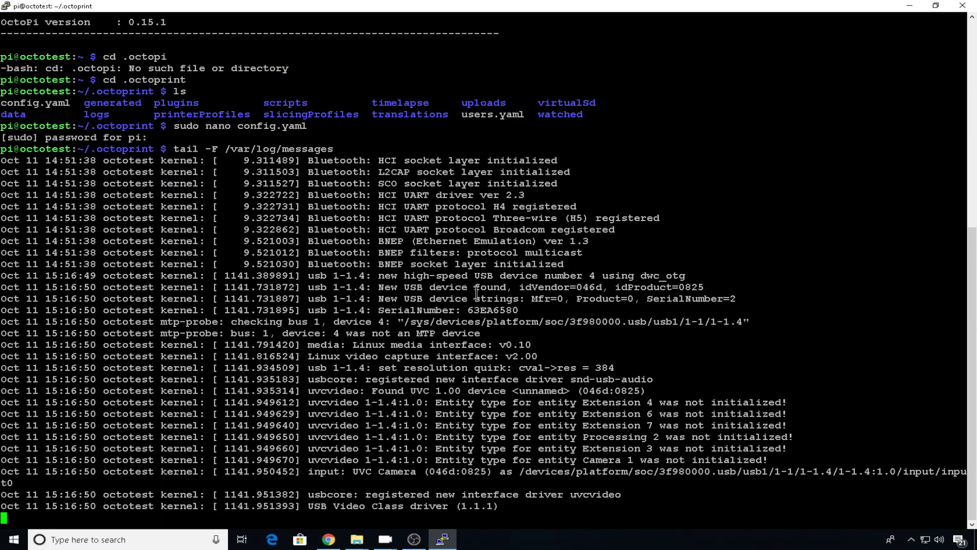
{"action": "left_click_drag", "start_coordinate": [520, 287], "coordinate": [704, 287]}
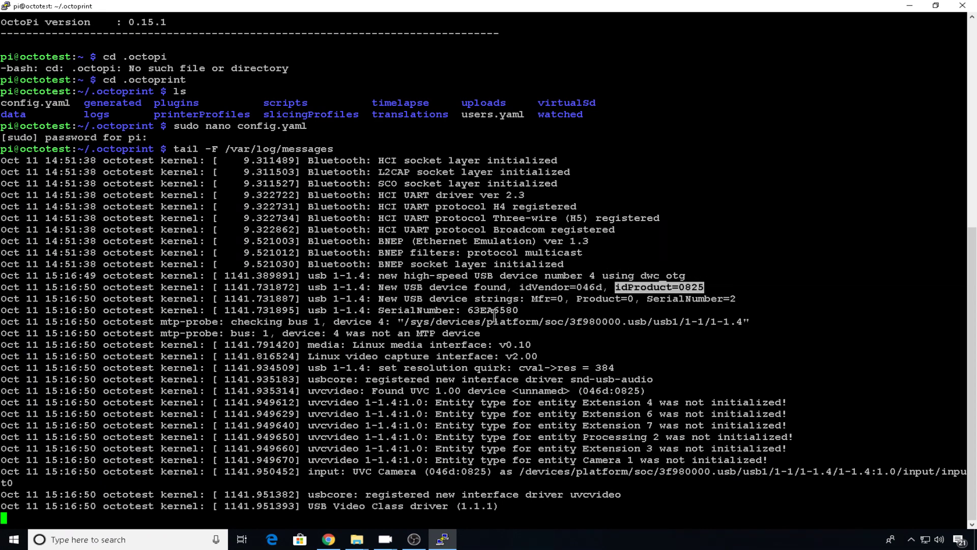
{"action": "left_click_drag", "start_coordinate": [467, 310], "coordinate": [519, 309]}
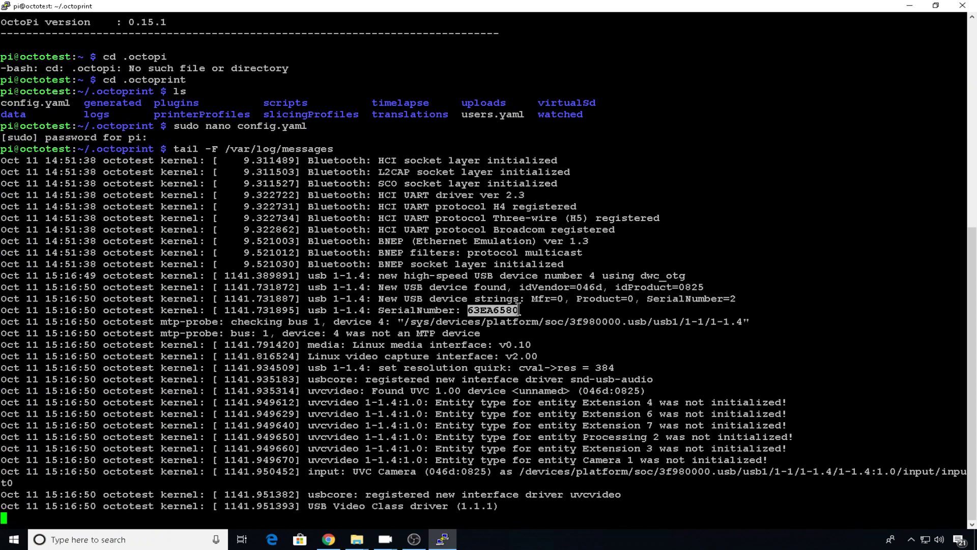
{"action": "left_click", "coordinate": [567, 311]}
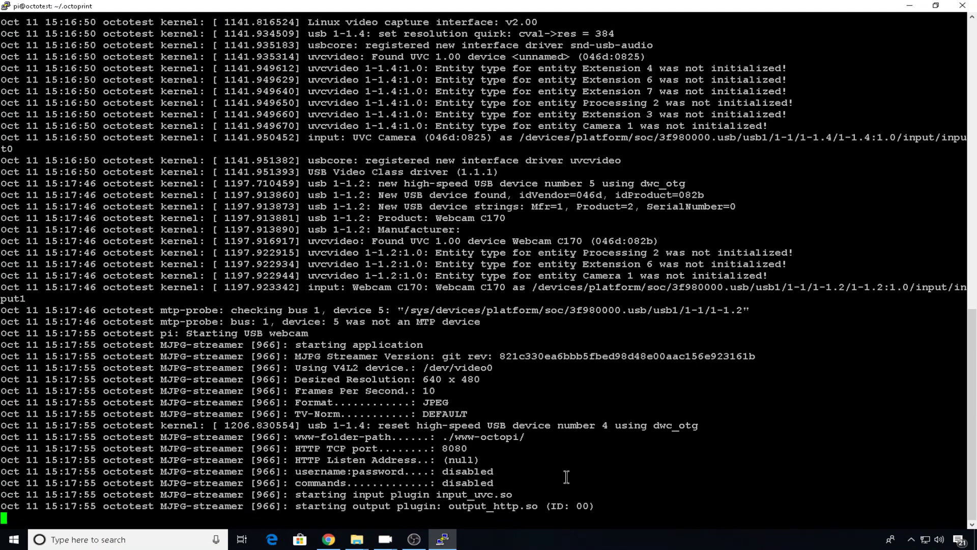
{"action": "key", "text": "ctrl+c"}
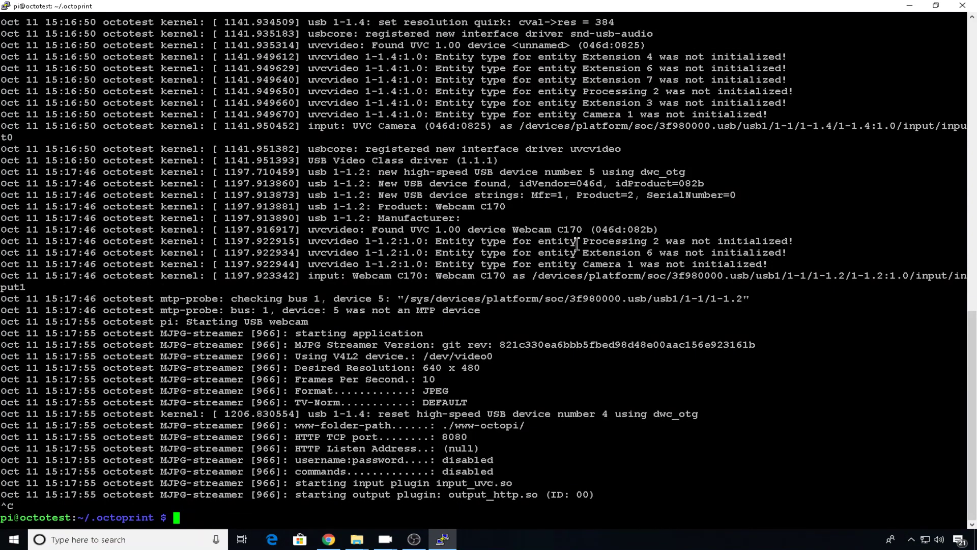
Step: List /dev and confirm the video0 and video1 devices are present
{"action": "type", "text": "ls /dev"}
{"action": "key", "text": "Return"}
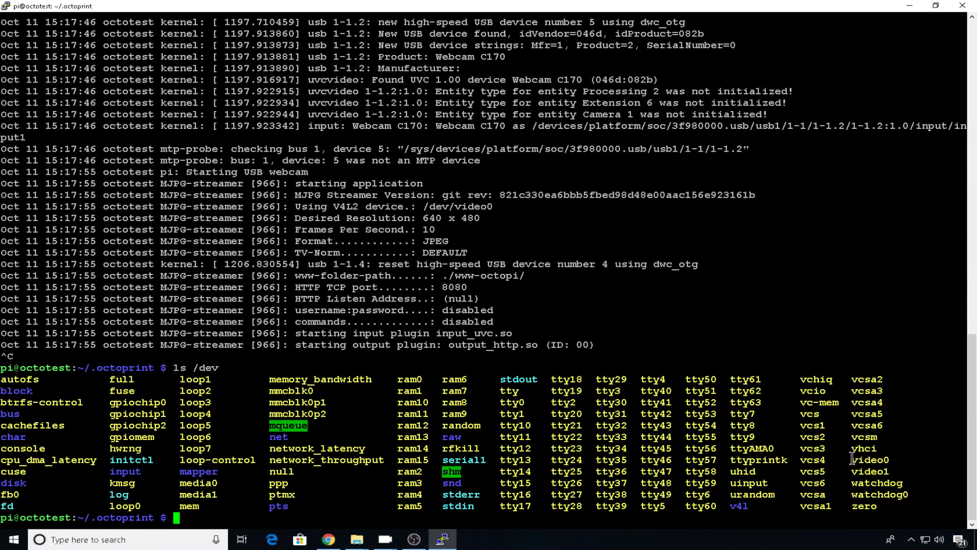
{"action": "left_click_drag", "start_coordinate": [852, 461], "coordinate": [888, 461]}
{"action": "left_click", "coordinate": [448, 341]}
Step: In /etc/udev/rules.d, list the existing rules and create 99-usb.rules with sudo nano
{"action": "type", "text": "cd /etc/udev/rules.d/"}
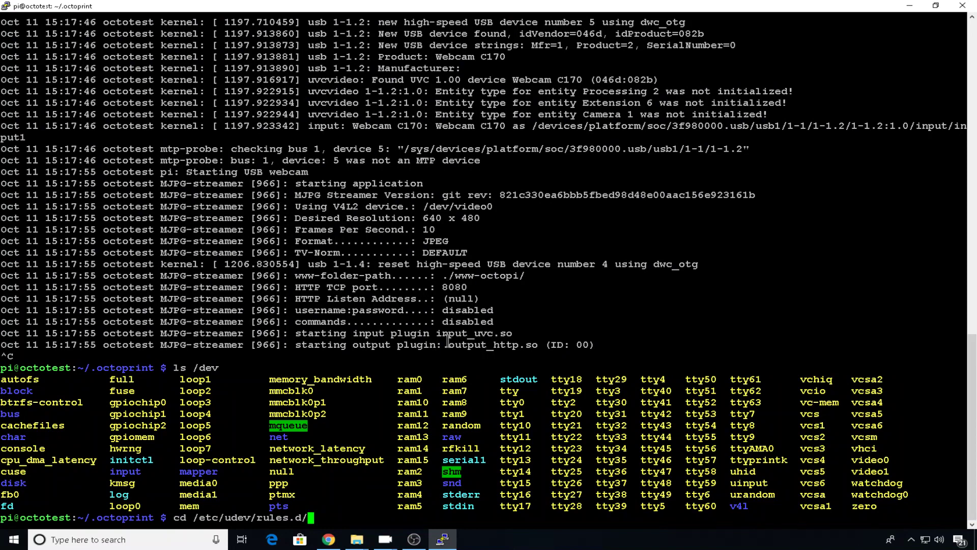
{"action": "key", "text": "Return"}
{"action": "type", "text": "ls"}
{"action": "key", "text": "Return"}
{"action": "type", "text": "sudo nano 99-usb.rules"}
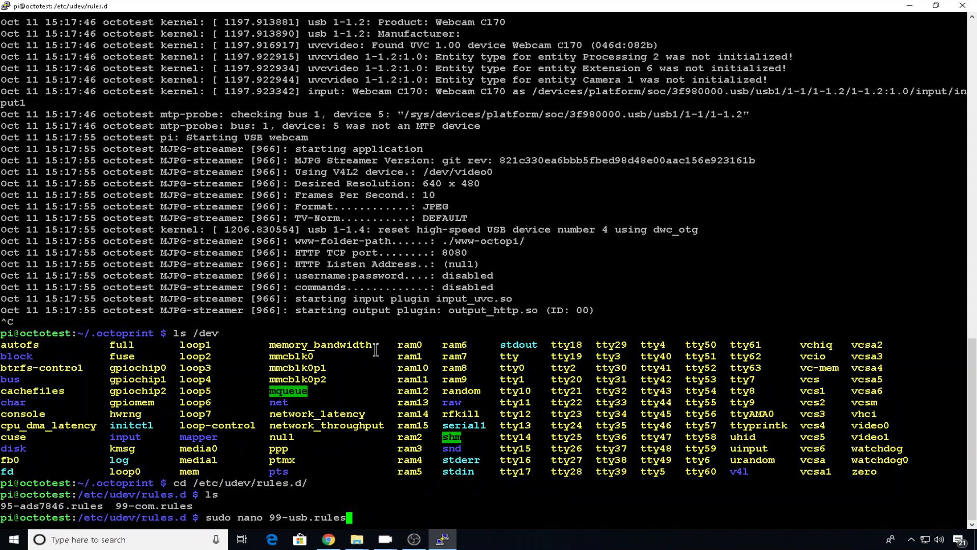
{"action": "key", "text": "Return"}
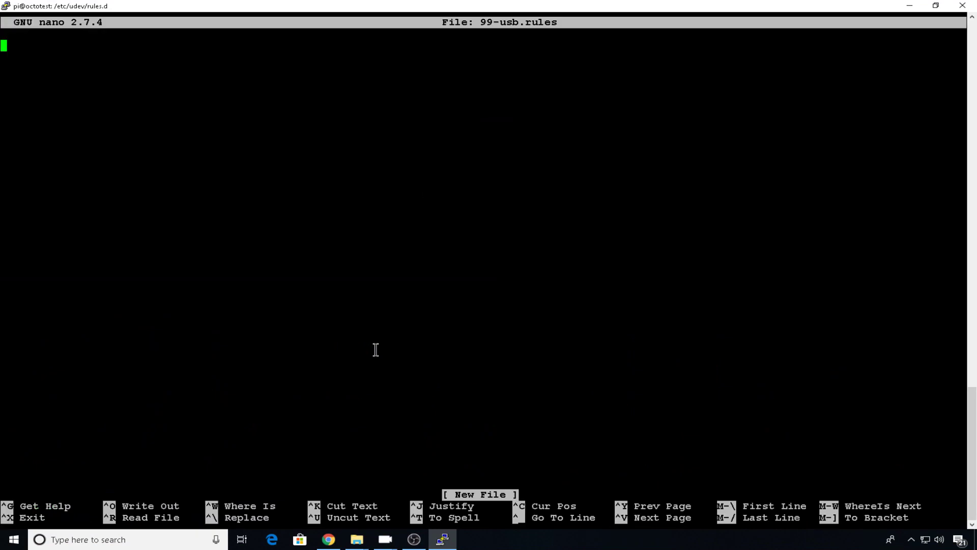
Step: Paste the two udev rules, drop the second rule's serial match, and name its symlink videoorange
{"action": "right_click", "coordinate": [405, 335]}
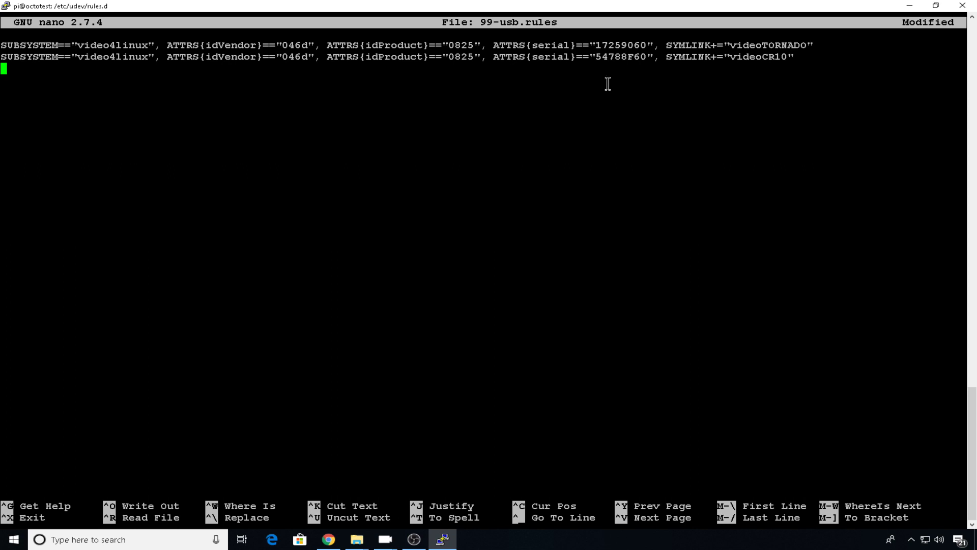
{"action": "key", "text": "Left"}
{"action": "key", "text": "Left"}
{"action": "key", "text": "Left"}
{"action": "key", "text": "Left"}
{"action": "key", "text": "Left"}
{"action": "key", "text": "Left"}
{"action": "key", "text": "Left"}
{"action": "key", "text": "Left"}
{"action": "key", "text": "Left"}
{"action": "key", "text": "Left"}
{"action": "key", "text": "Left"}
{"action": "key", "text": "Left"}
{"action": "key", "text": "Left"}
{"action": "key", "text": "Left"}
{"action": "key", "text": "Left"}
{"action": "key", "text": "Left"}
{"action": "key", "text": "Left"}
{"action": "key", "text": "Left"}
{"action": "key", "text": "Left"}
{"action": "key", "text": "Left"}
{"action": "key", "text": "BackSpace"}
{"action": "key", "text": "BackSpace"}
{"action": "key", "text": "BackSpace"}
{"action": "key", "text": "BackSpace"}
{"action": "key", "text": "BackSpace"}
{"action": "key", "text": "BackSpace"}
{"action": "key", "text": "BackSpace"}
{"action": "key", "text": "BackSpace"}
{"action": "key", "text": "BackSpace"}
{"action": "key", "text": "BackSpace"}
{"action": "key", "text": "BackSpace"}
{"action": "key", "text": "BackSpace"}
{"action": "key", "text": "BackSpace"}
{"action": "key", "text": "BackSpace"}
{"action": "key", "text": "BackSpace"}
{"action": "key", "text": "BackSpace"}
{"action": "key", "text": "BackSpace"}
{"action": "key", "text": "BackSpace"}
{"action": "key", "text": "BackSpace"}
{"action": "key", "text": "BackSpace"}
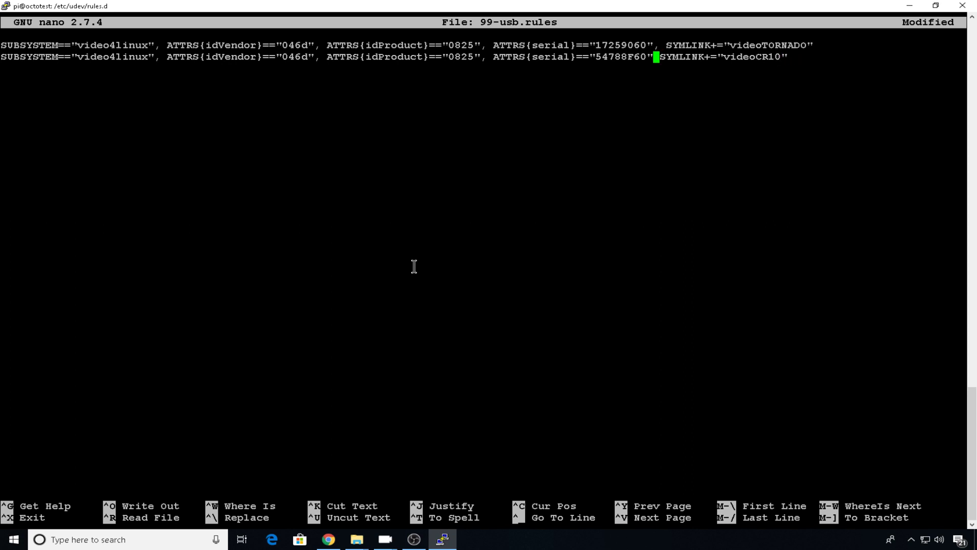
{"action": "key", "text": "BackSpace"}
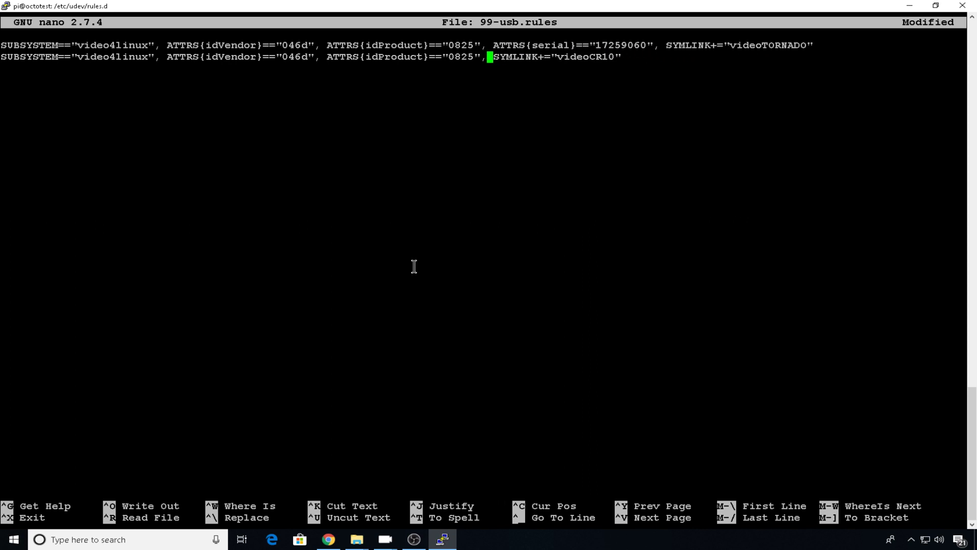
{"action": "key", "text": "Right"}
{"action": "key", "text": "Right"}
{"action": "key", "text": "Right"}
{"action": "key", "text": "Right"}
{"action": "key", "text": "Right"}
{"action": "key", "text": "Right"}
{"action": "key", "text": "Right"}
{"action": "key", "text": "Right"}
{"action": "key", "text": "Right"}
{"action": "key", "text": "Right"}
{"action": "key", "text": "Right"}
{"action": "key", "text": "Right"}
{"action": "key", "text": "Right"}
{"action": "key", "text": "Right"}
{"action": "key", "text": "Right"}
{"action": "key", "text": "Right"}
{"action": "key", "text": "Right"}
{"action": "key", "text": "Right"}
{"action": "key", "text": "Right"}
{"action": "key", "text": "BackSpace"}
{"action": "key", "text": "BackSpace"}
{"action": "key", "text": "BackSpace"}
{"action": "key", "text": "Delete"}
{"action": "type", "text": "orange"}
Step: Rename the first rule's symlink from videoTORNADO to videogreen
{"action": "key", "text": "Up"}
{"action": "key", "text": "End"}
{"action": "key", "text": "Left"}
{"action": "key", "text": "BackSpace"}
{"action": "key", "text": "BackSpace"}
{"action": "key", "text": "BackSpace"}
{"action": "key", "text": "BackSpace"}
{"action": "key", "text": "BackSpace"}
{"action": "key", "text": "BackSpace"}
{"action": "key", "text": "BackSpace"}
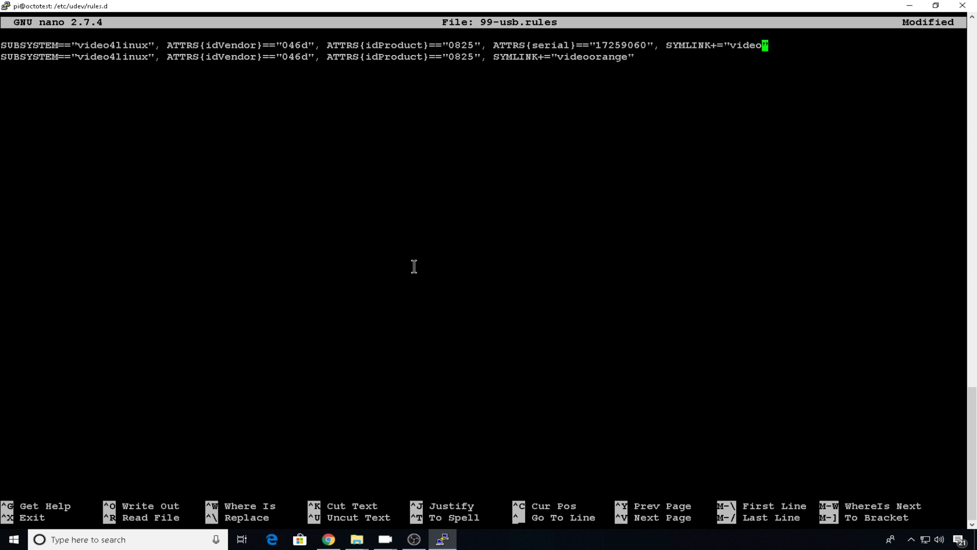
{"action": "type", "text": "green"}
Step: Copy the camera serial 63EA6580 from the earlier system log output
{"action": "scroll", "coordinate": [370, 287], "scroll_direction": "up", "scroll_amount": 18}
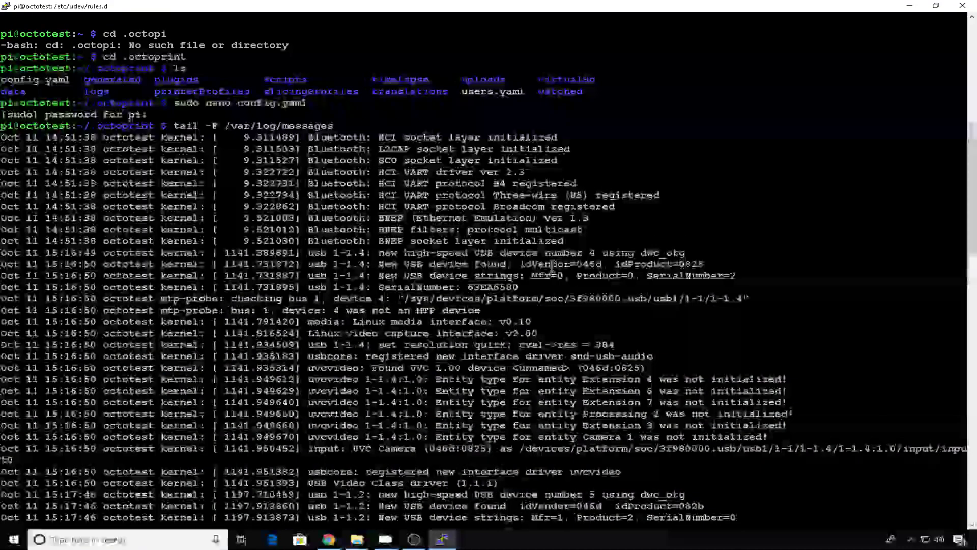
{"action": "scroll", "coordinate": [550, 275], "scroll_direction": "up", "scroll_amount": 7}
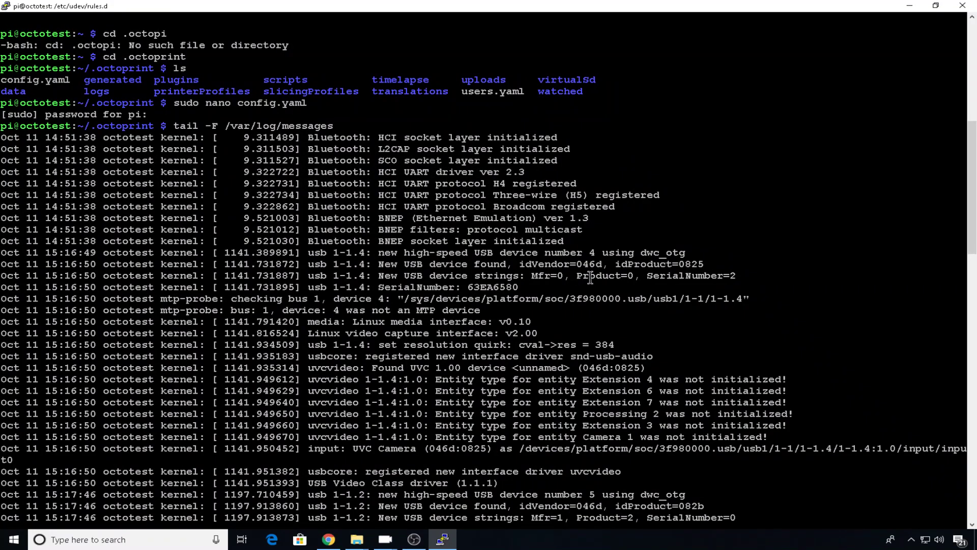
{"action": "scroll", "coordinate": [611, 275], "scroll_direction": "down", "scroll_amount": 15}
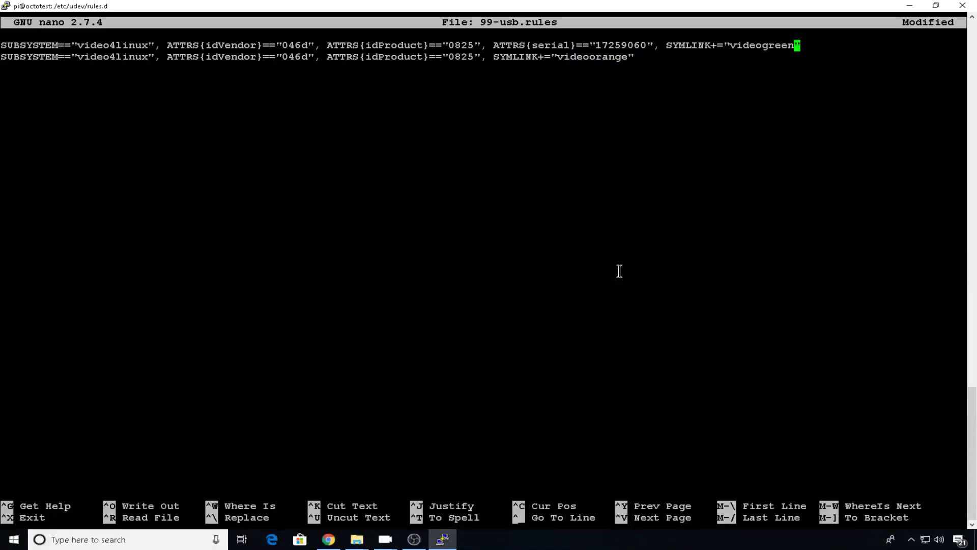
{"action": "left_click_drag", "start_coordinate": [278, 43], "coordinate": [473, 45]}
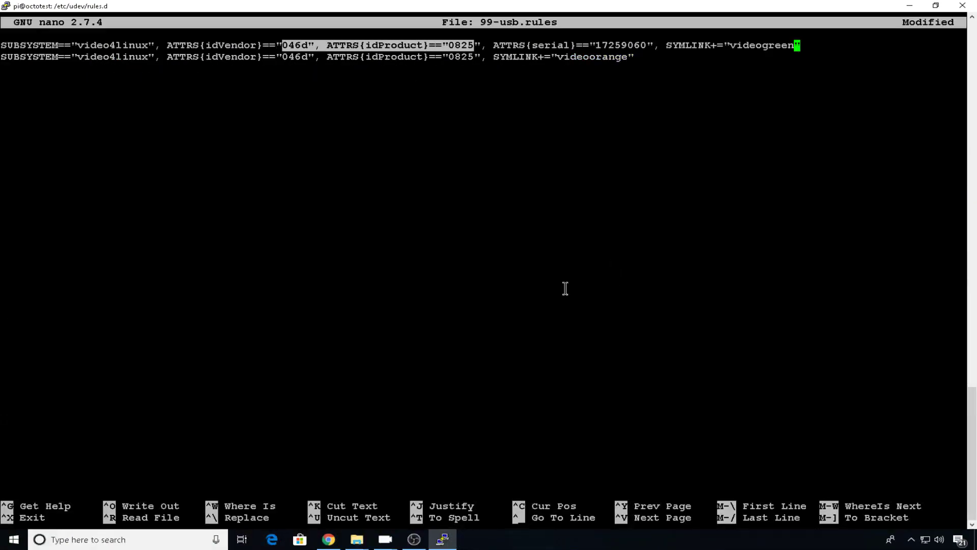
{"action": "scroll", "coordinate": [564, 288], "scroll_direction": "up", "scroll_amount": 7}
{"action": "scroll", "coordinate": [565, 289], "scroll_direction": "up", "scroll_amount": 20}
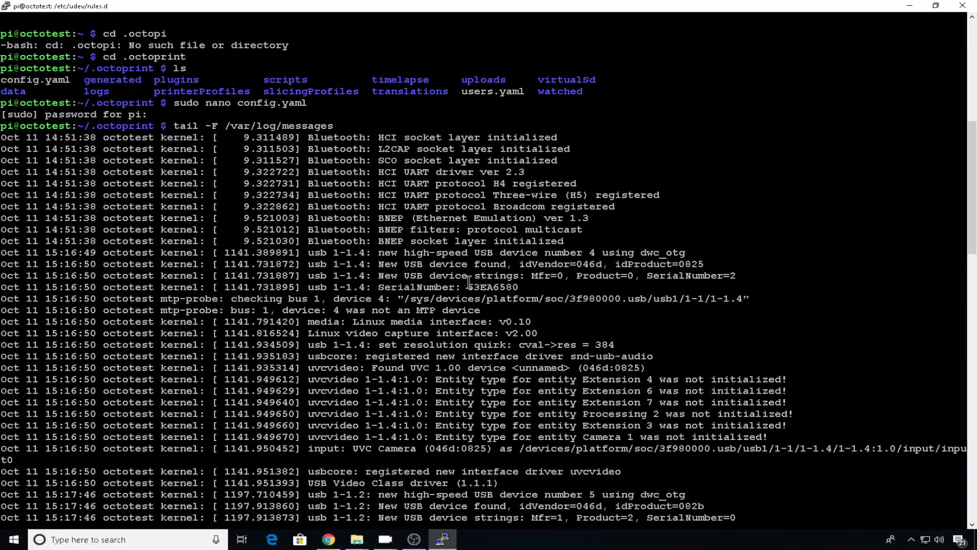
{"action": "left_click_drag", "start_coordinate": [470, 287], "coordinate": [522, 287]}
{"action": "scroll", "coordinate": [545, 164], "scroll_direction": "down", "scroll_amount": 20}
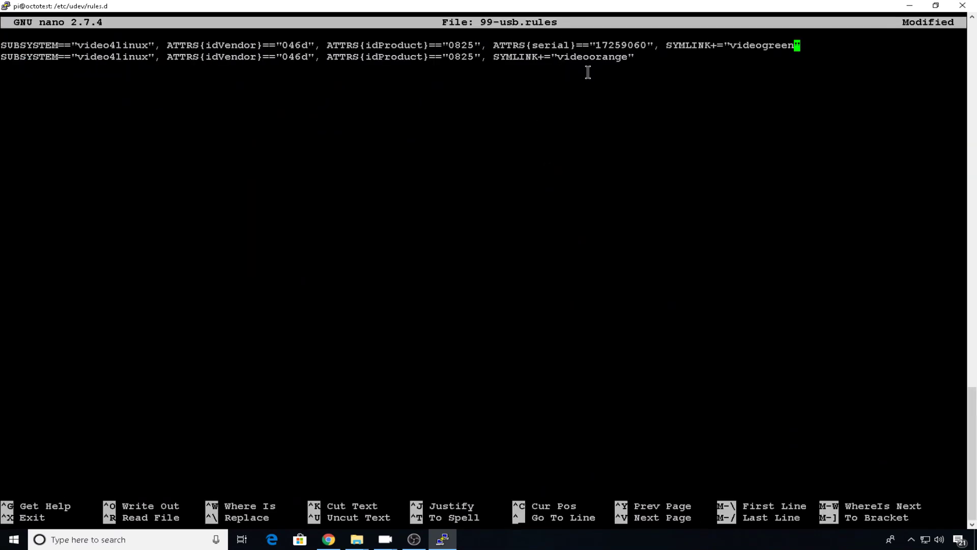
Step: Replace serial 17259060 with 63EA6580 in the first udev rule
{"action": "key", "text": "Left"}
{"action": "key", "text": "Left"}
{"action": "key", "text": "Left"}
{"action": "key", "text": "Left"}
{"action": "key", "text": "Left"}
{"action": "key", "text": "Left"}
{"action": "key", "text": "Left"}
{"action": "key", "text": "Left"}
{"action": "key", "text": "Left"}
{"action": "key", "text": "Left"}
{"action": "key", "text": "Left"}
{"action": "key", "text": "Left"}
{"action": "key", "text": "Left"}
{"action": "key", "text": "Left"}
{"action": "key", "text": "Left"}
{"action": "key", "text": "Left"}
{"action": "key", "text": "Left"}
{"action": "key", "text": "Left"}
{"action": "key", "text": "Left"}
{"action": "key", "text": "Left"}
{"action": "key", "text": "BackSpace"}
{"action": "key", "text": "BackSpace"}
{"action": "key", "text": "BackSpace"}
{"action": "key", "text": "BackSpace"}
{"action": "key", "text": "BackSpace"}
{"action": "key", "text": "BackSpace"}
{"action": "key", "text": "BackSpace"}
{"action": "key", "text": "BackSpace"}
{"action": "right_click", "coordinate": [643, 102]}
{"action": "key", "text": "Down"}
{"action": "scroll", "coordinate": [607, 229], "scroll_direction": "up", "scroll_amount": 20}
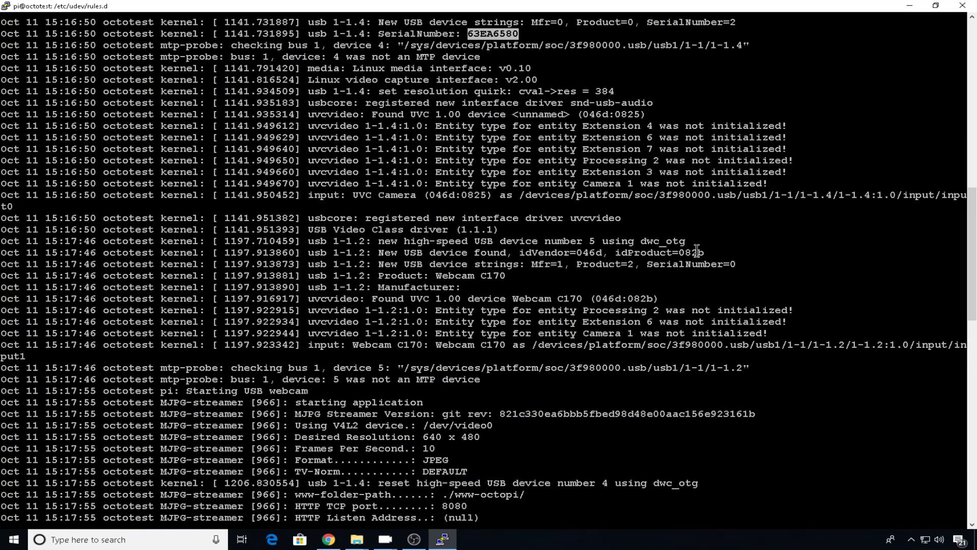
{"action": "scroll", "coordinate": [699, 250], "scroll_direction": "down", "scroll_amount": 20}
{"action": "key", "text": "Left"}
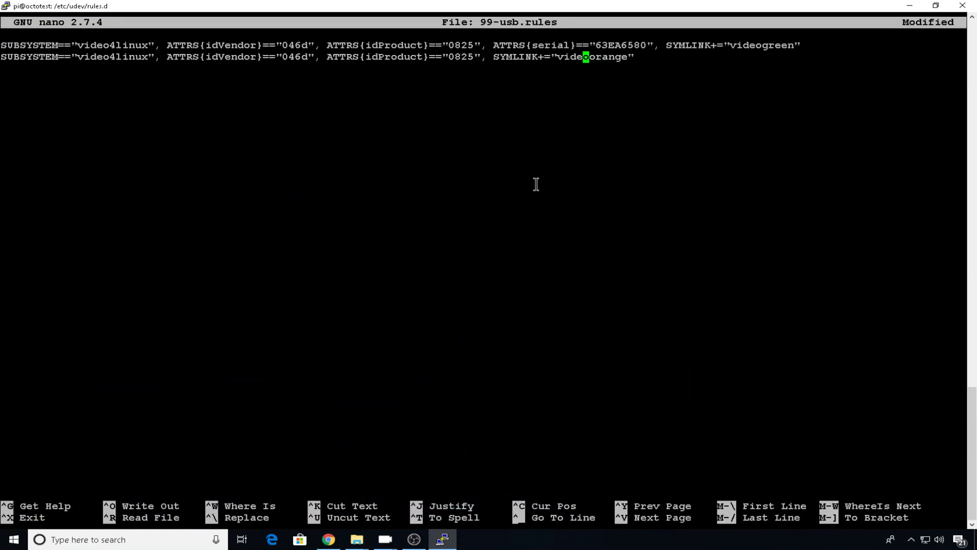
Step: Change the second rule's idProduct from 0825 to 082b
{"action": "key", "text": "Left"}
{"action": "key", "text": "Left"}
{"action": "key", "text": "Left"}
{"action": "key", "text": "Left"}
{"action": "key", "text": "Left"}
{"action": "key", "text": "Left"}
{"action": "key", "text": "Left"}
{"action": "key", "text": "Left"}
{"action": "key", "text": "Left"}
{"action": "key", "text": "Left"}
{"action": "key", "text": "Left"}
{"action": "key", "text": "Left"}
{"action": "key", "text": "Left"}
{"action": "key", "text": "Left"}
{"action": "key", "text": "Left"}
{"action": "key", "text": "Left"}
{"action": "key", "text": "Left"}
{"action": "key", "text": "BackSpace"}
{"action": "type", "text": "b"}
Step: Add ATTRS{devpath}=="1.2", before SYMLINK in the second rule
{"action": "key", "text": "Right"}
{"action": "key", "text": "Right"}
{"action": "type", "text": "AS"}
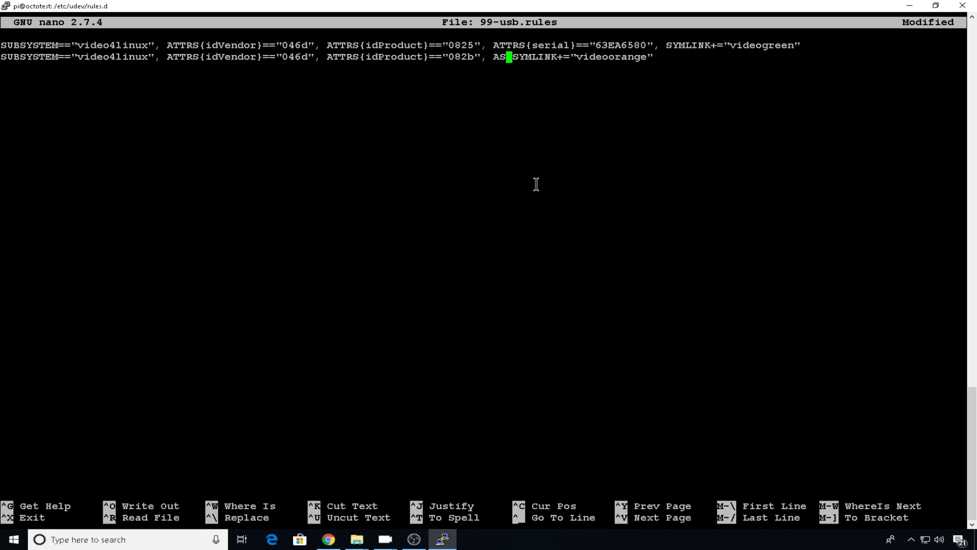
{"action": "key", "text": "BackSpace"}
{"action": "type", "text": "TTRS["}
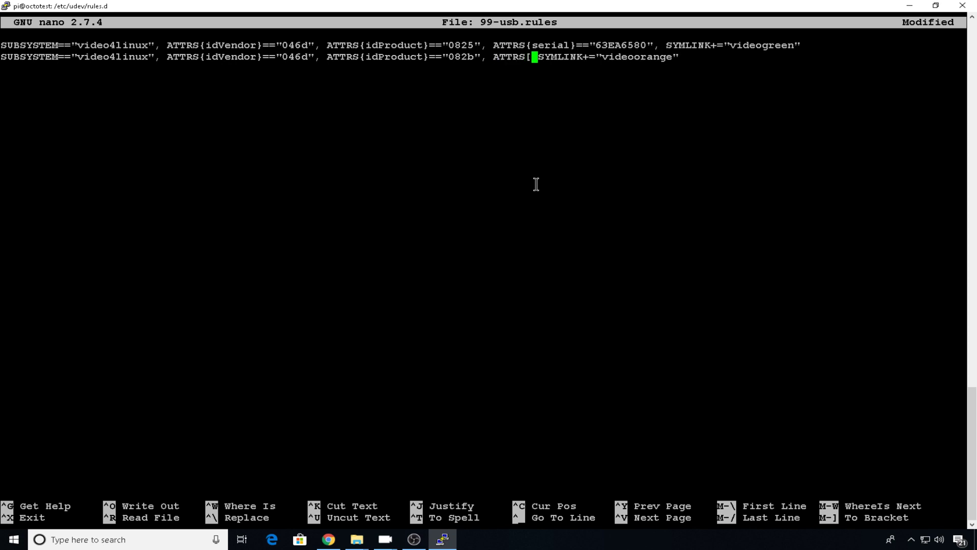
{"action": "type", "text": "dev"}
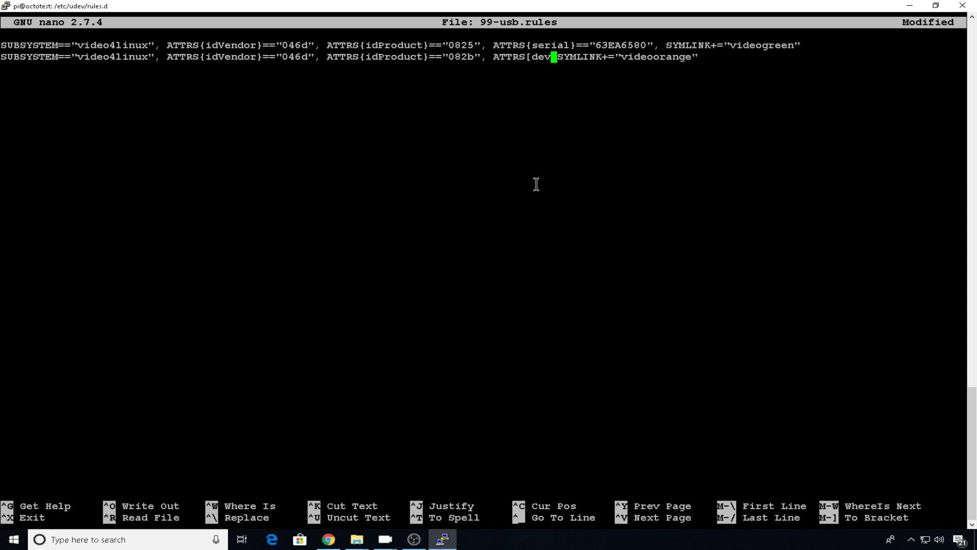
{"action": "type", "text": "path}=="}
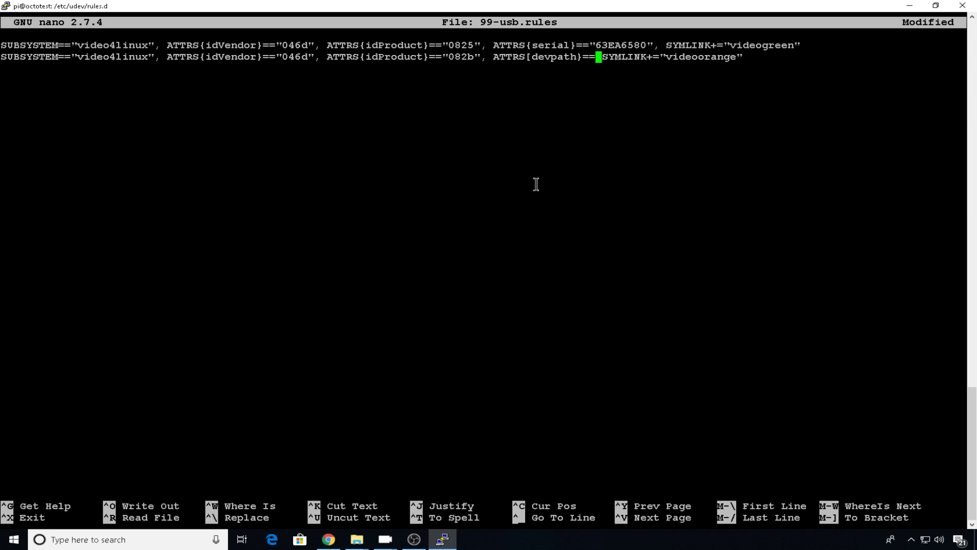
{"action": "type", "text": "\"\""}
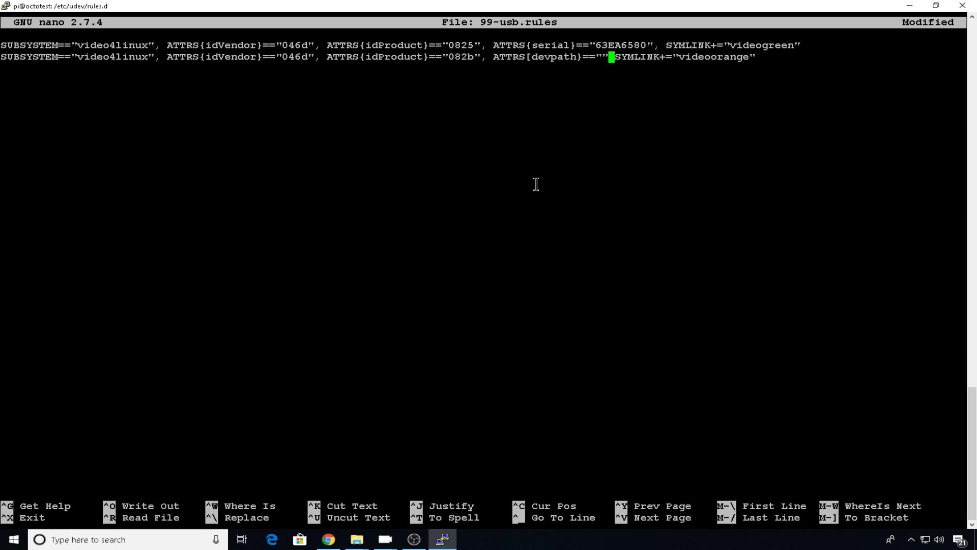
{"action": "key", "text": "Left"}
{"action": "key", "text": "End"}
{"action": "key", "text": "Return"}
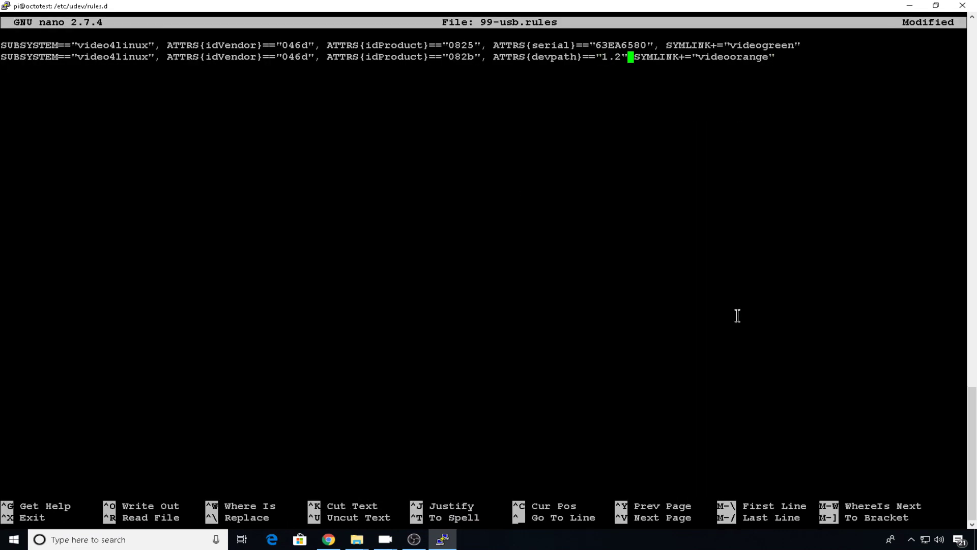
{"action": "type", "text": ","}
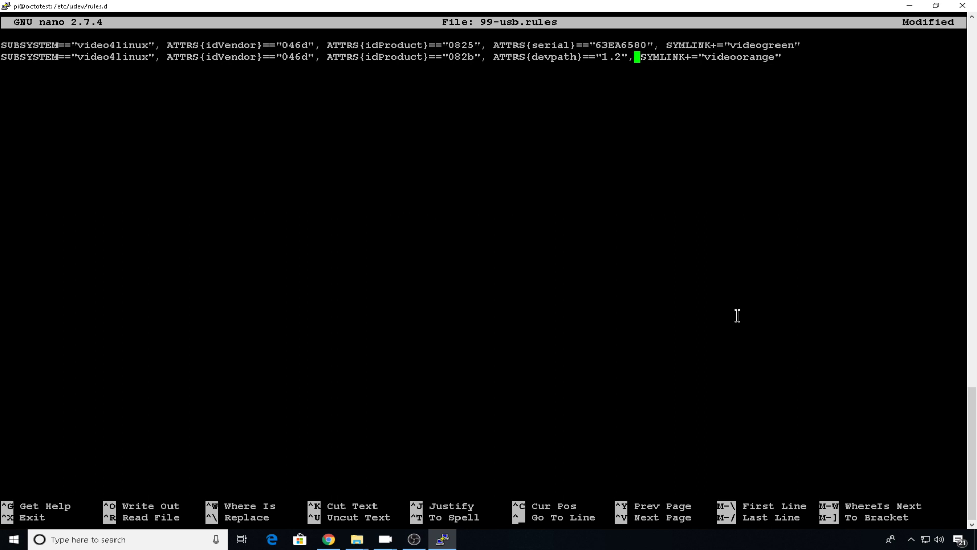
Step: Save 99-usb.rules and reboot the Pi so the new rules apply
{"action": "key", "text": "ctrl+x"}
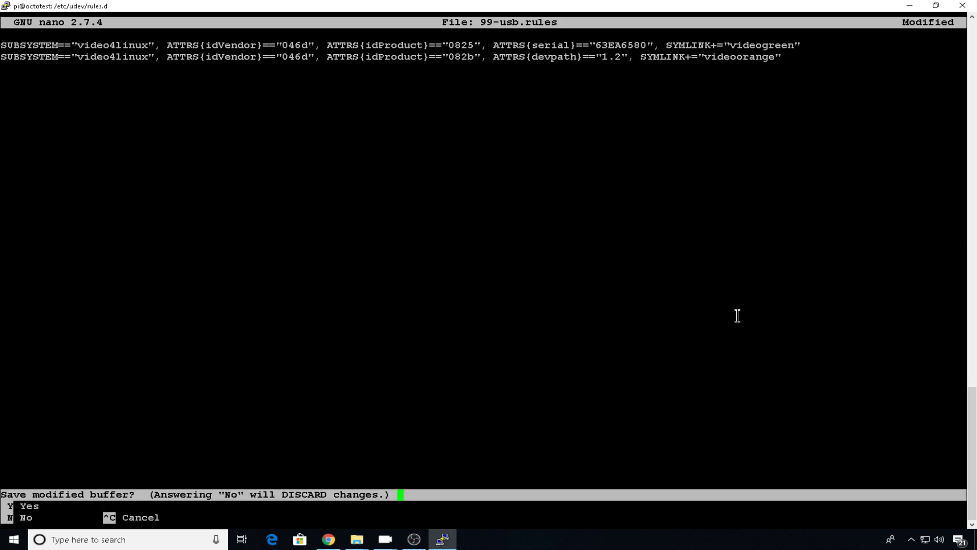
{"action": "key", "text": "y"}
{"action": "key", "text": "Return"}
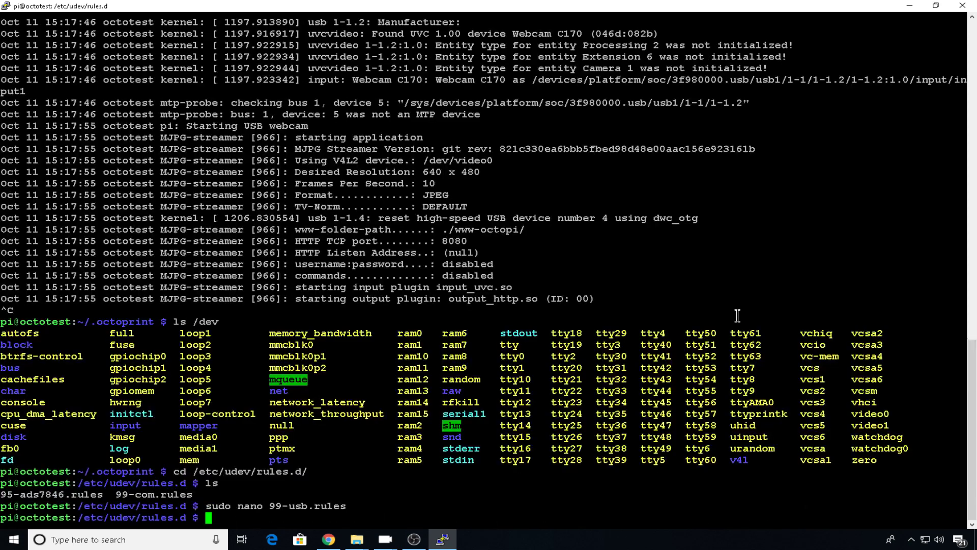
{"action": "type", "text": "sudo reboot now"}
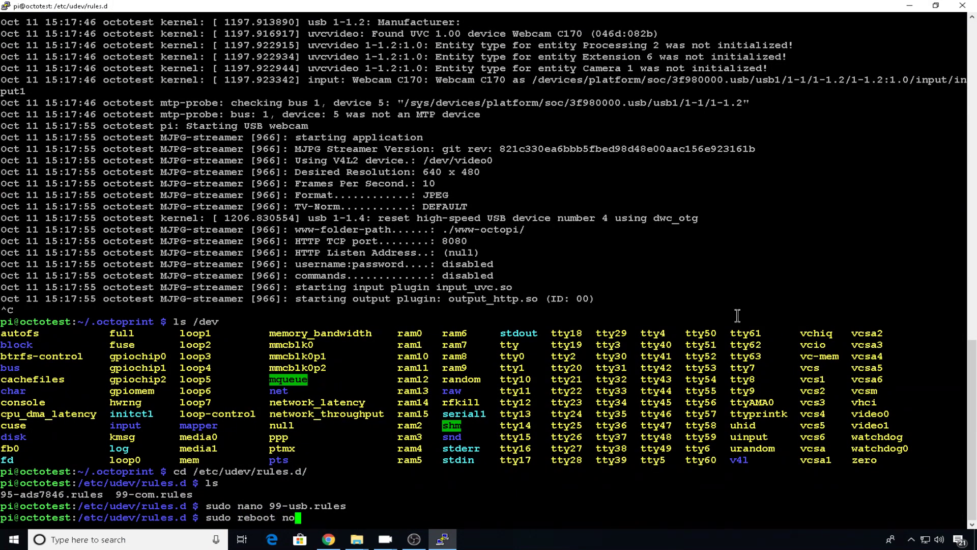
{"action": "key", "text": "Return"}
Step: Log back in as pi and list /dev, which now shows videogreen and videoorange
{"action": "key", "text": "Return"}
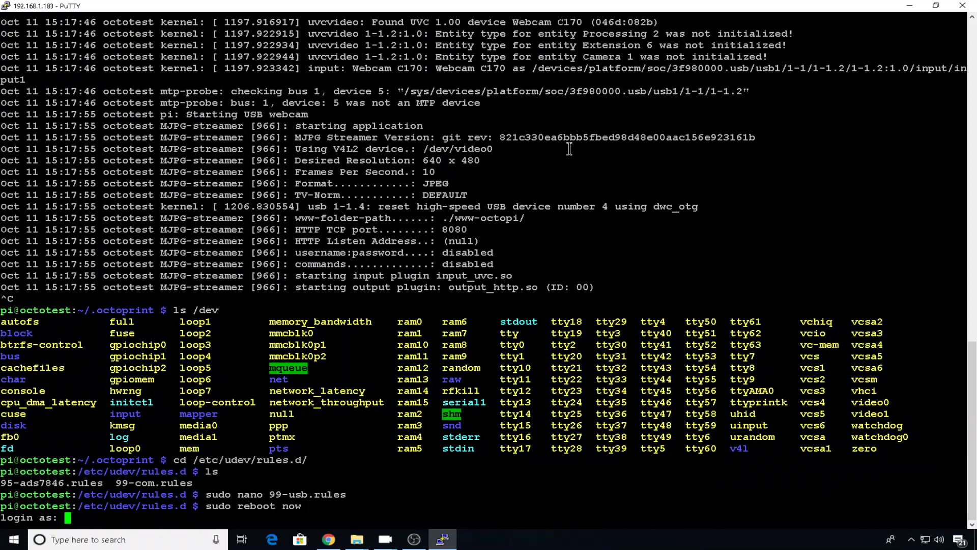
{"action": "type", "text": "pi"}
{"action": "key", "text": "Return"}
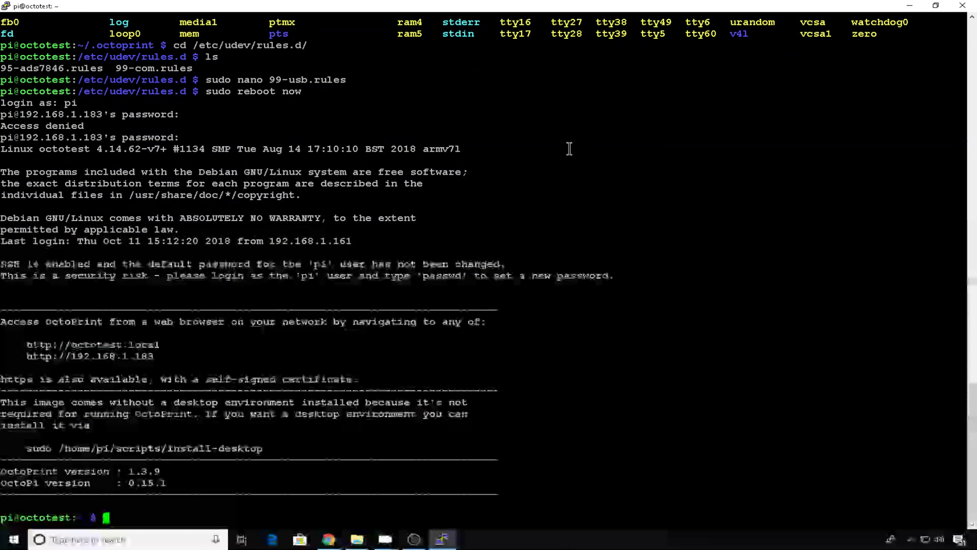
{"action": "type", "text": "ls /dev"}
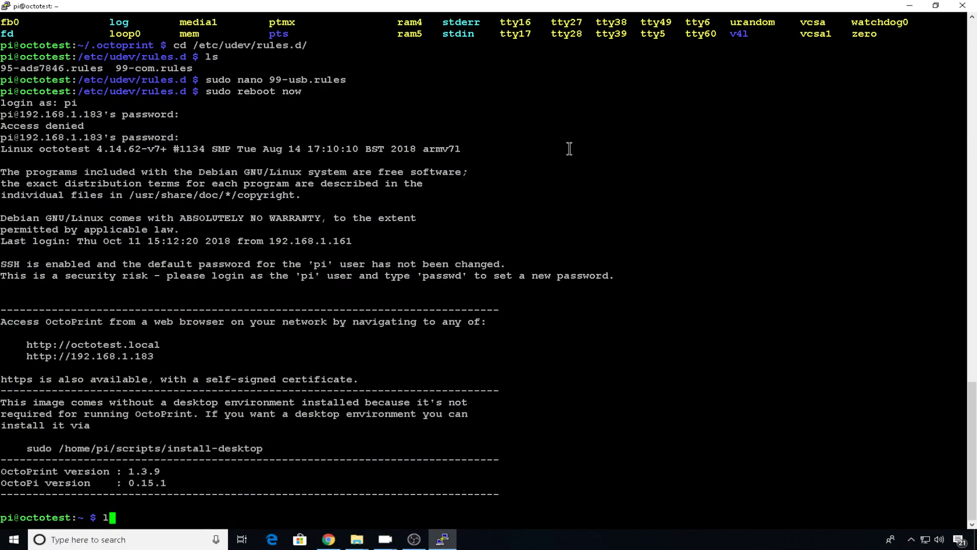
{"action": "key", "text": "Return"}
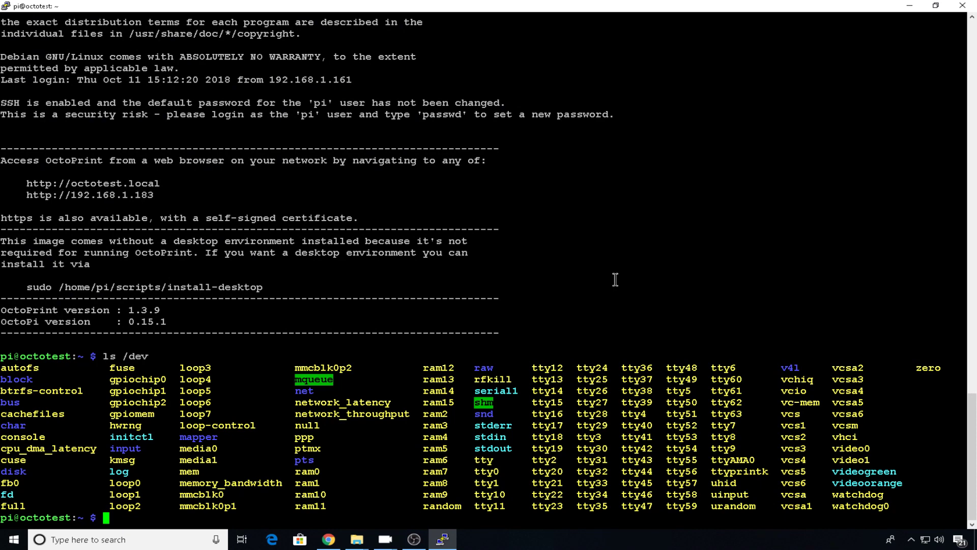
Step: Change into /root/bin and list its files
{"action": "type", "text": "cd /root/bin/"}
{"action": "key", "text": "Return"}
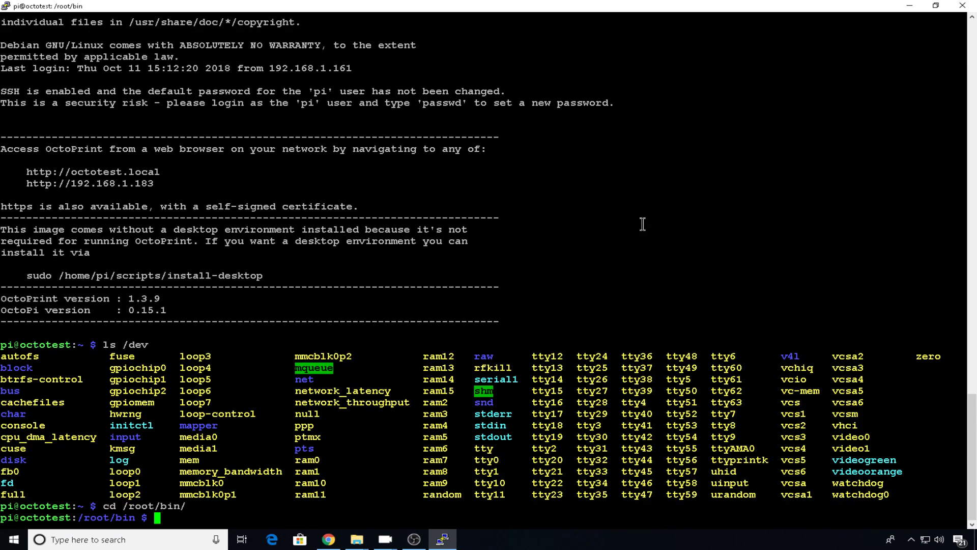
{"action": "type", "text": "ls"}
{"action": "key", "text": "Return"}
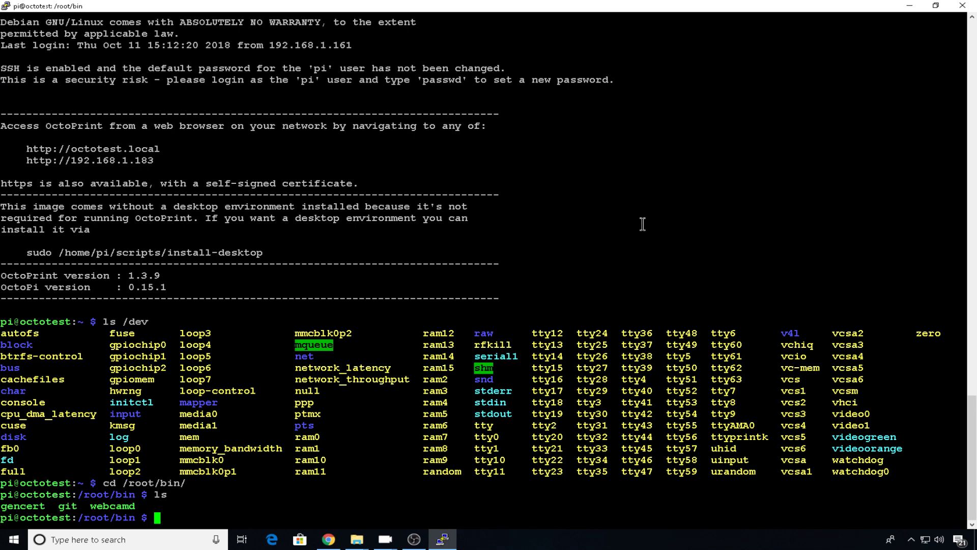
Step: Back up webcamd as webcamd.old with sudo cp
{"action": "type", "text": "cp we"}
{"action": "key", "text": "Tab"}
{"action": "type", "text": "we"}
{"action": "key", "text": "Tab"}
{"action": "key", "text": "BackSpace"}
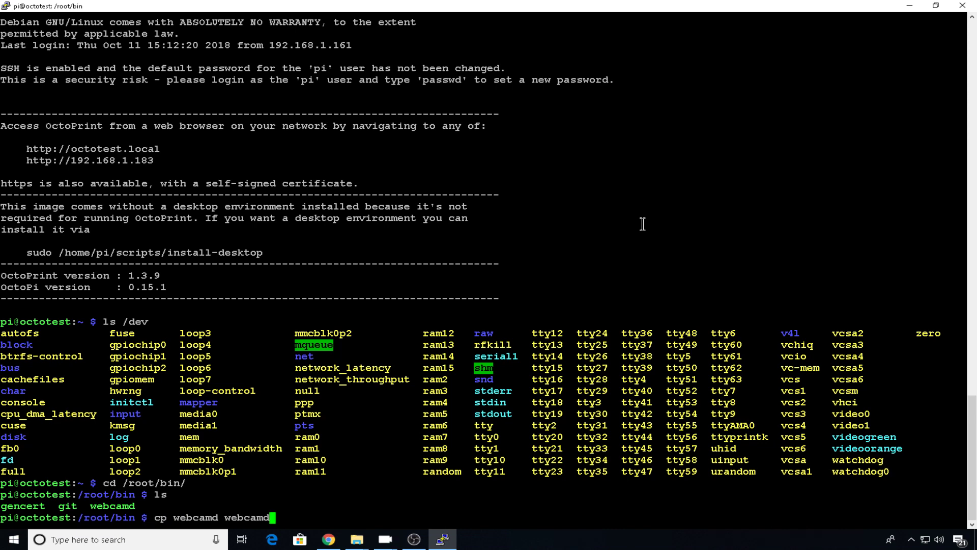
{"action": "type", "text": ".old"}
{"action": "key", "text": "Return"}
{"action": "key", "text": "Up"}
{"action": "key", "text": "Home"}
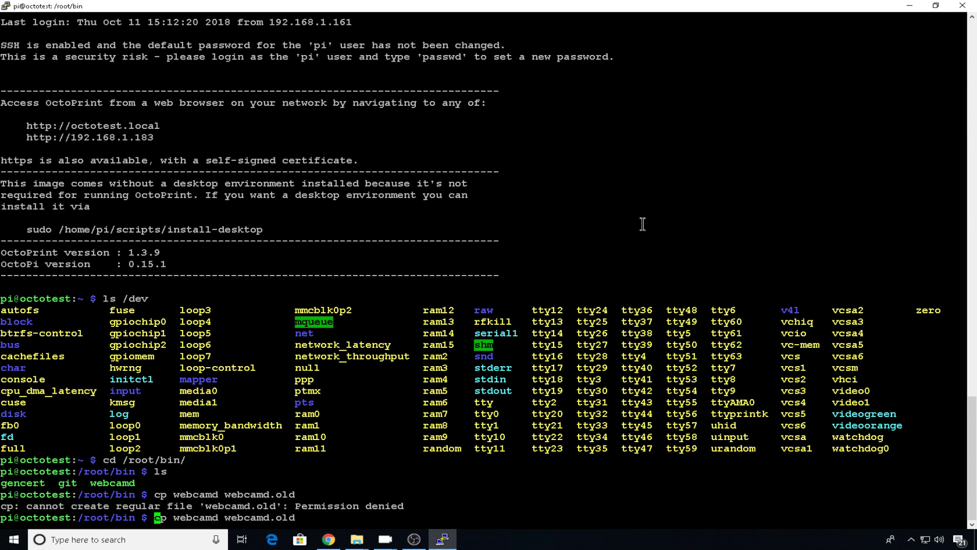
{"action": "type", "text": "sudo"}
{"action": "key", "text": "Return"}
Step: Make a second copy of webcamd named webcamd2
{"action": "key", "text": "Return"}
{"action": "key", "text": "Up"}
{"action": "key", "text": "BackSpace"}
{"action": "key", "text": "BackSpace"}
{"action": "key", "text": "BackSpace"}
{"action": "key", "text": "BackSpace"}
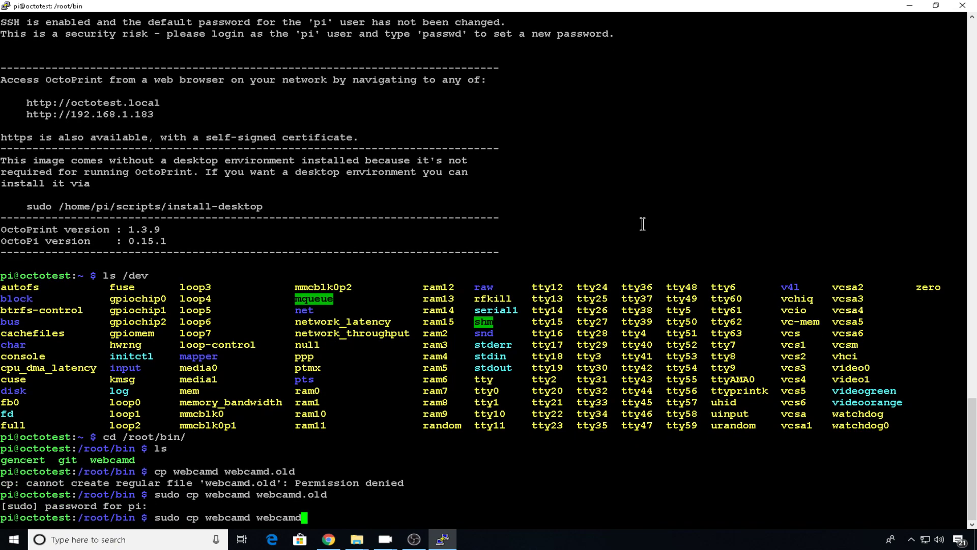
{"action": "type", "text": "2"}
{"action": "key", "text": "Return"}
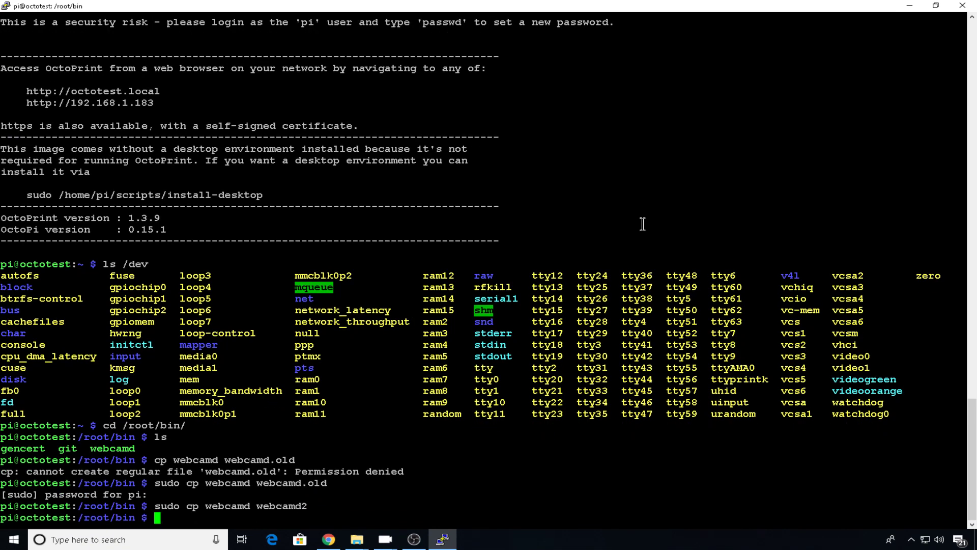
{"action": "type", "text": "sudo nano we"}
Step: In webcamd, add -d /dev/videogreen to camera_usb_options and set camera_http_options to -p 8080
{"action": "key", "text": "Tab"}
{"action": "key", "text": "Return"}
{"action": "key", "text": "Right"}
{"action": "key", "text": "Right"}
{"action": "key", "text": "Right"}
{"action": "key", "text": "Right"}
{"action": "key", "text": "Right"}
{"action": "key", "text": "Right"}
{"action": "key", "text": "Right"}
{"action": "key", "text": "Right"}
{"action": "key", "text": "Right"}
{"action": "key", "text": "Right"}
{"action": "key", "text": "Right"}
{"action": "key", "text": "Right"}
{"action": "key", "text": "Right"}
{"action": "key", "text": "Right"}
{"action": "key", "text": "Right"}
{"action": "key", "text": "Right"}
{"action": "key", "text": "Right"}
{"action": "key", "text": "Right"}
{"action": "key", "text": "Right"}
{"action": "key", "text": "Right"}
{"action": "key", "text": "Left"}
{"action": "key", "text": "Left"}
{"action": "key", "text": "Left"}
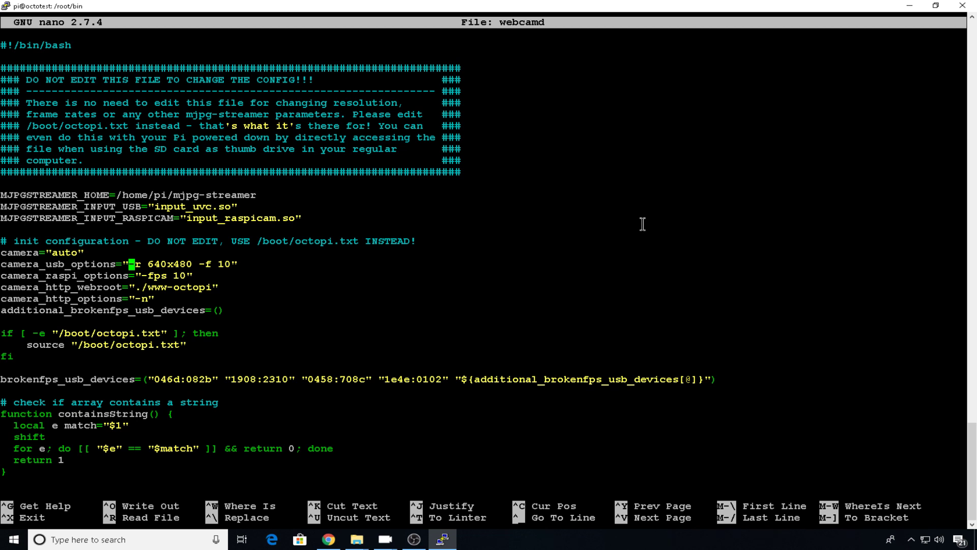
{"action": "type", "text": "-d "}
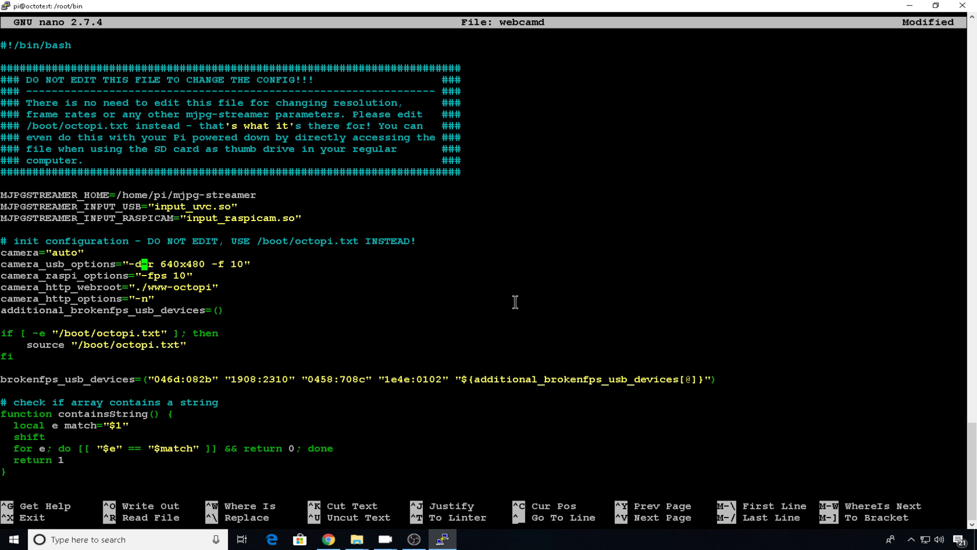
{"action": "type", "text": "/dev/"}
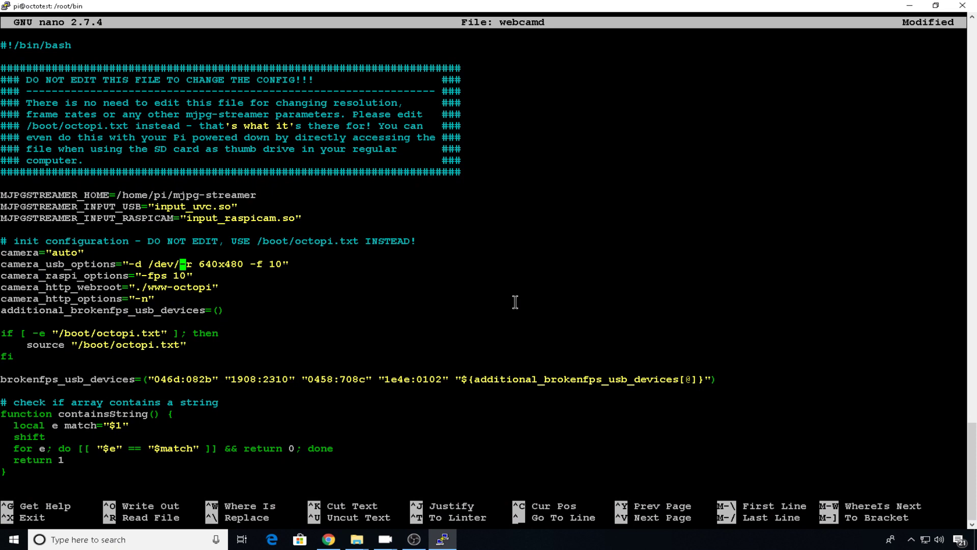
{"action": "type", "text": "video"}
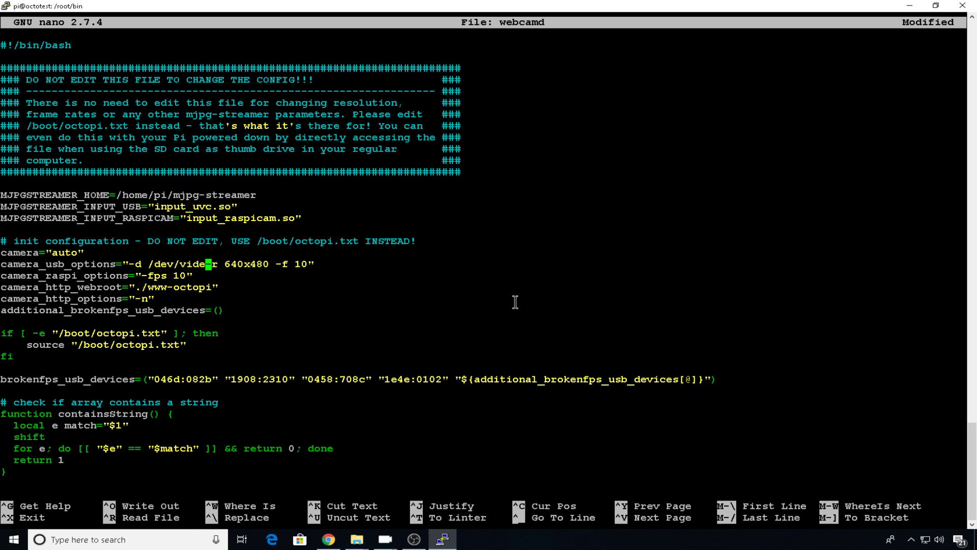
{"action": "type", "text": "green"}
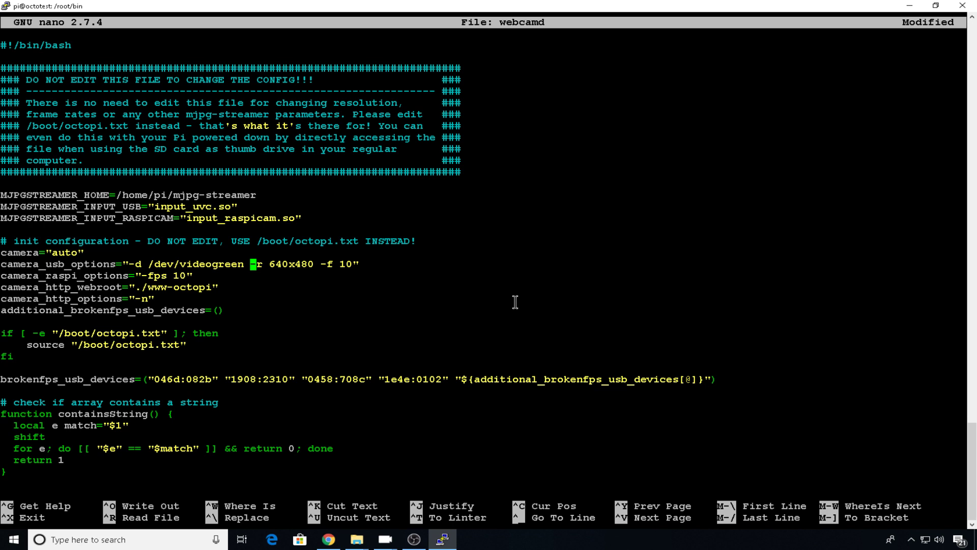
{"action": "key", "text": "Down"}
{"action": "key", "text": "Down"}
{"action": "key", "text": "Down"}
{"action": "key", "text": "Left"}
{"action": "key", "text": "BackSpace"}
{"action": "key", "text": "BackSpace"}
{"action": "type", "text": "-p 8080"}
Step: Comment out the device options line, add options="$options" below it, and save webcamd
{"action": "key", "text": "Down"}
{"action": "key", "text": "Down"}
{"action": "key", "text": "Down"}
{"action": "key", "text": "Down"}
{"action": "key", "text": "Down"}
{"action": "key", "text": "Down"}
{"action": "key", "text": "Down"}
{"action": "key", "text": "Down"}
{"action": "key", "text": "Down"}
{"action": "key", "text": "Down"}
{"action": "key", "text": "Down"}
{"action": "key", "text": "Down"}
{"action": "key", "text": "Down"}
{"action": "key", "text": "Down"}
{"action": "key", "text": "Down"}
{"action": "key", "text": "Down"}
{"action": "key", "text": "Down"}
{"action": "key", "text": "Down"}
{"action": "key", "text": "Down"}
{"action": "key", "text": "Down"}
{"action": "key", "text": "Down"}
{"action": "key", "text": "Down"}
{"action": "key", "text": "Down"}
{"action": "key", "text": "Down"}
{"action": "key", "text": "Down"}
{"action": "key", "text": "Down"}
{"action": "key", "text": "Down"}
{"action": "key", "text": "Down"}
{"action": "key", "text": "Down"}
{"action": "key", "text": "Down"}
{"action": "key", "text": "Down"}
{"action": "key", "text": "Down"}
{"action": "key", "text": "Down"}
{"action": "key", "text": "Down"}
{"action": "key", "text": "Down"}
{"action": "key", "text": "Down"}
{"action": "key", "text": "Down"}
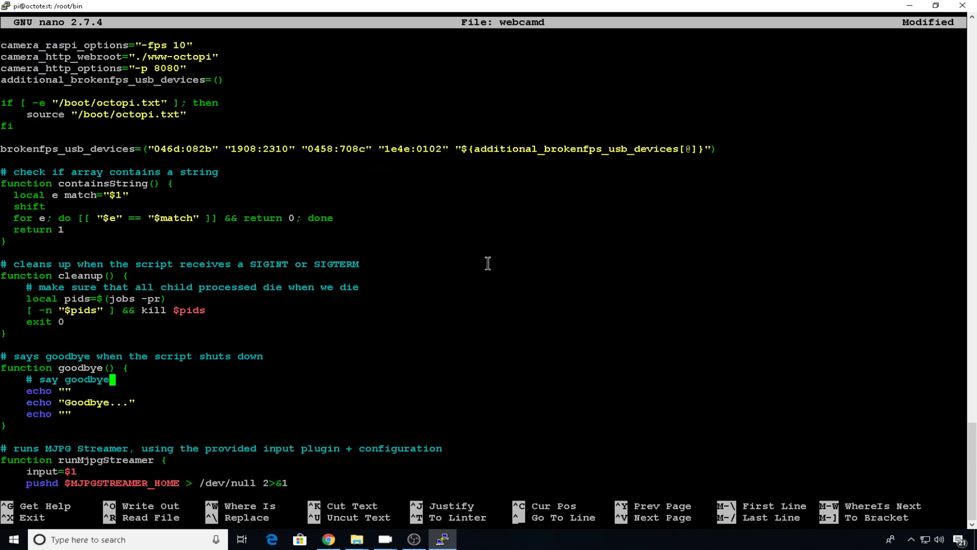
{"action": "key", "text": "ctrl+c"}
{"action": "key", "text": "Down"}
{"action": "key", "text": "Down"}
{"action": "key", "text": "Down"}
{"action": "key", "text": "Down"}
{"action": "key", "text": "Down"}
{"action": "key", "text": "Down"}
{"action": "key", "text": "Down"}
{"action": "key", "text": "Down"}
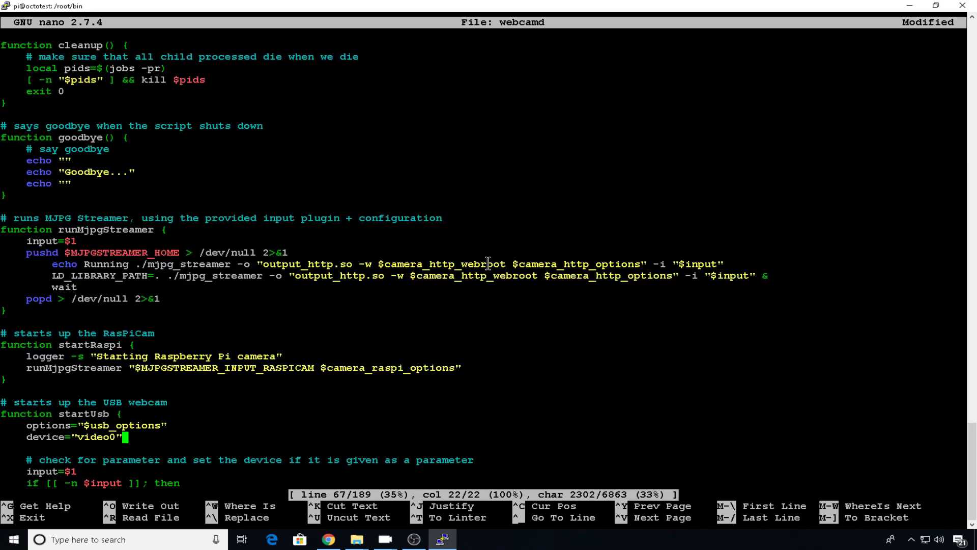
{"action": "key", "text": "ctrl+c"}
{"action": "key", "text": "Down"}
{"action": "key", "text": "Down"}
{"action": "key", "text": "Down"}
{"action": "key", "text": "Down"}
{"action": "key", "text": "Down"}
{"action": "key", "text": "Down"}
{"action": "key", "text": "Down"}
{"action": "key", "text": "Down"}
{"action": "key", "text": "Down"}
{"action": "key", "text": "Right"}
{"action": "key", "text": "Right"}
{"action": "key", "text": "Right"}
{"action": "key", "text": "Right"}
{"action": "key", "text": "Right"}
{"action": "key", "text": "Right"}
{"action": "key", "text": "Right"}
{"action": "key", "text": "Right"}
{"action": "key", "text": "Right"}
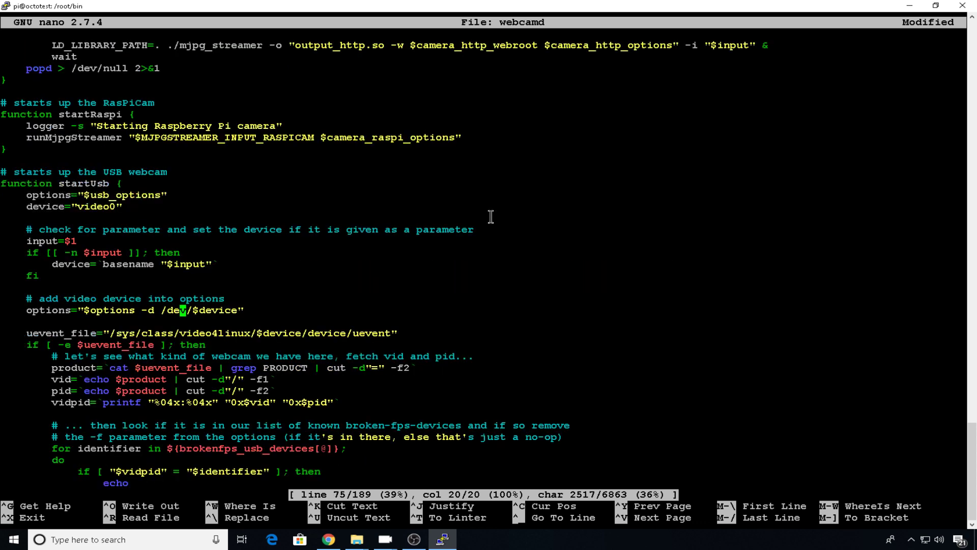
{"action": "key", "text": "ctrl+c"}
{"action": "key", "text": "Home"}
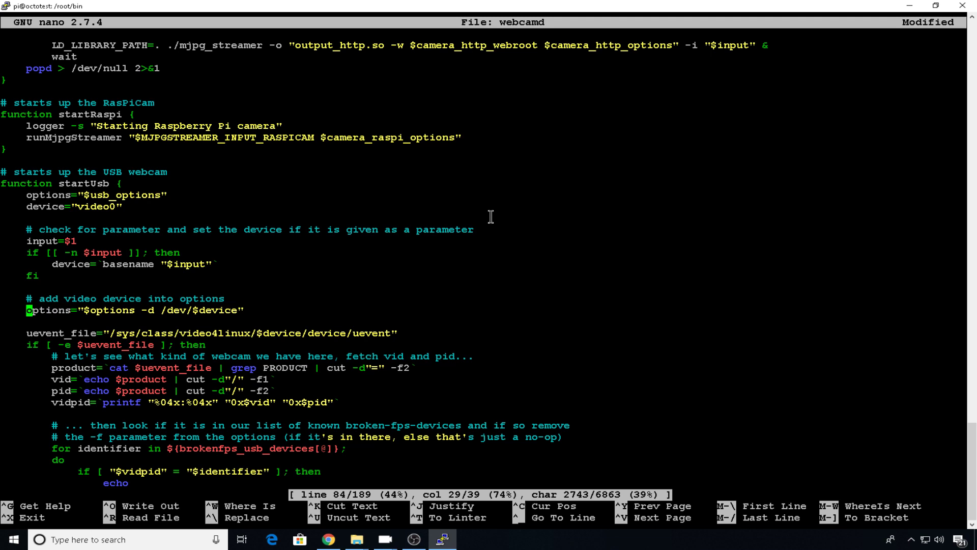
{"action": "type", "text": "#"}
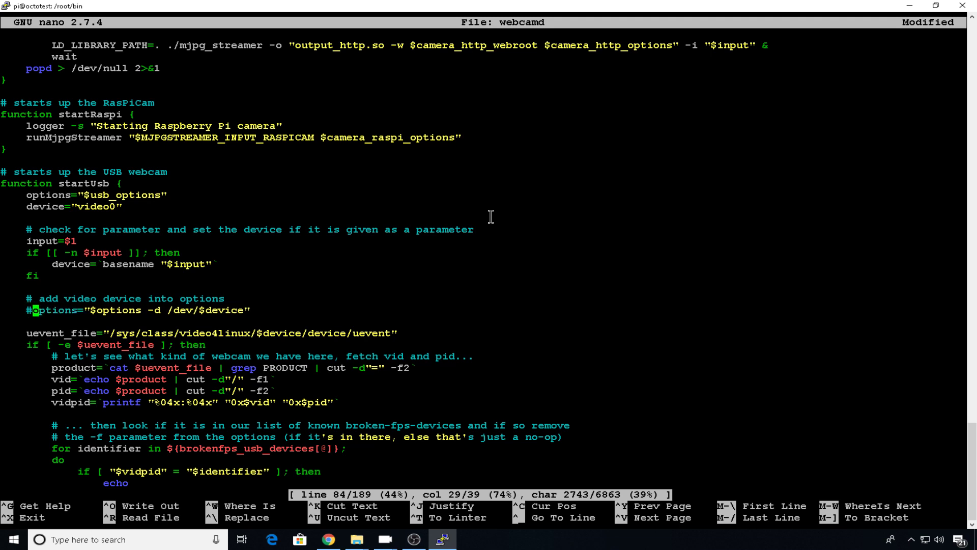
{"action": "key", "text": "Down"}
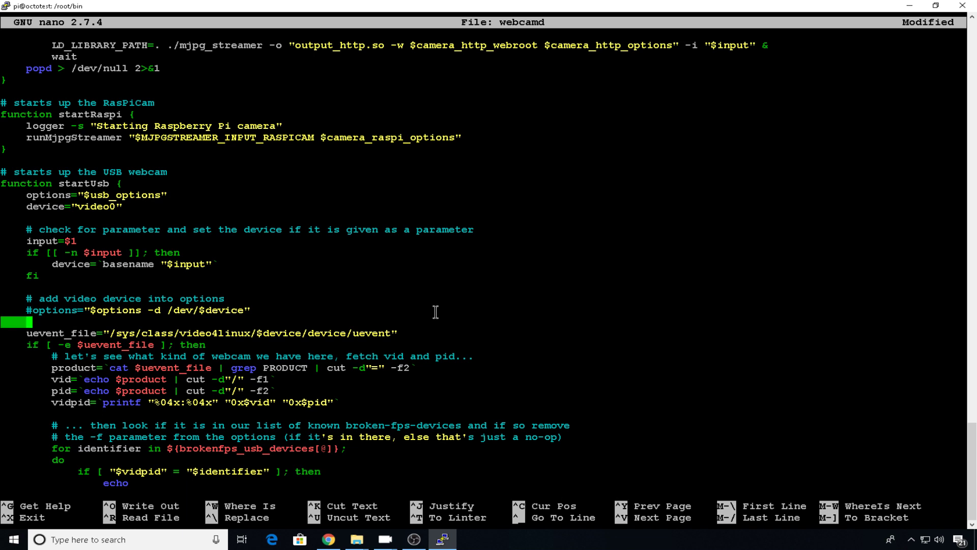
{"action": "type", "text": "options="}
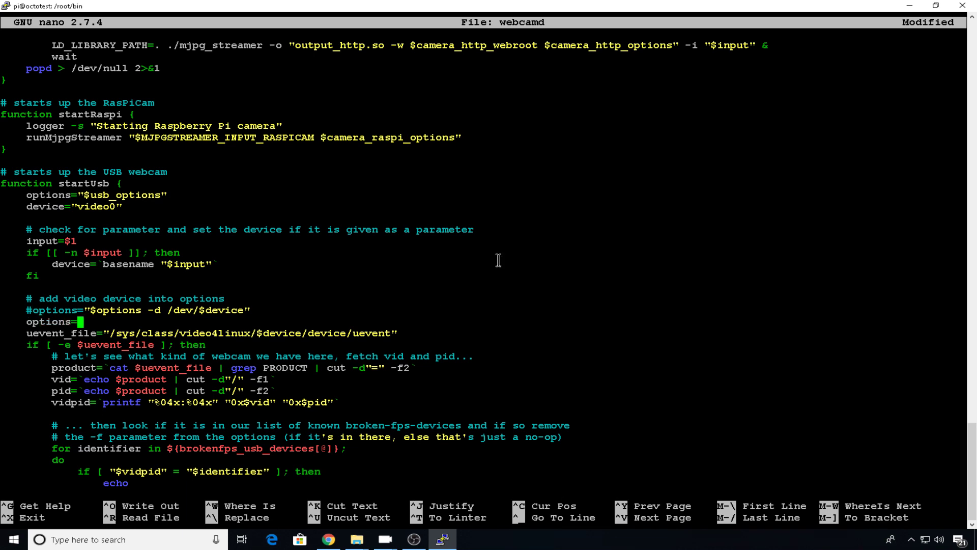
{"action": "type", "text": "\"$options\""}
{"action": "key", "text": "Return"}
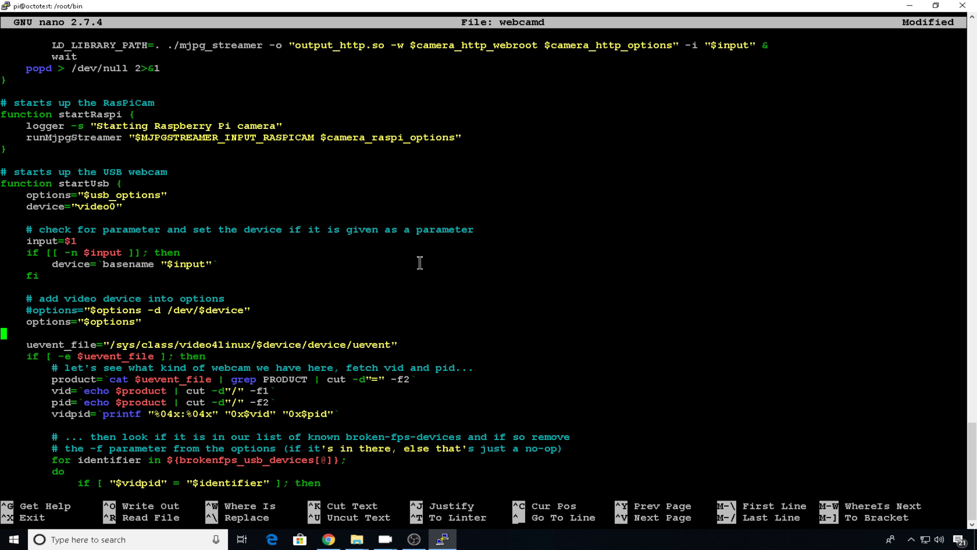
{"action": "key", "text": "ctrl+x"}
{"action": "key", "text": "y"}
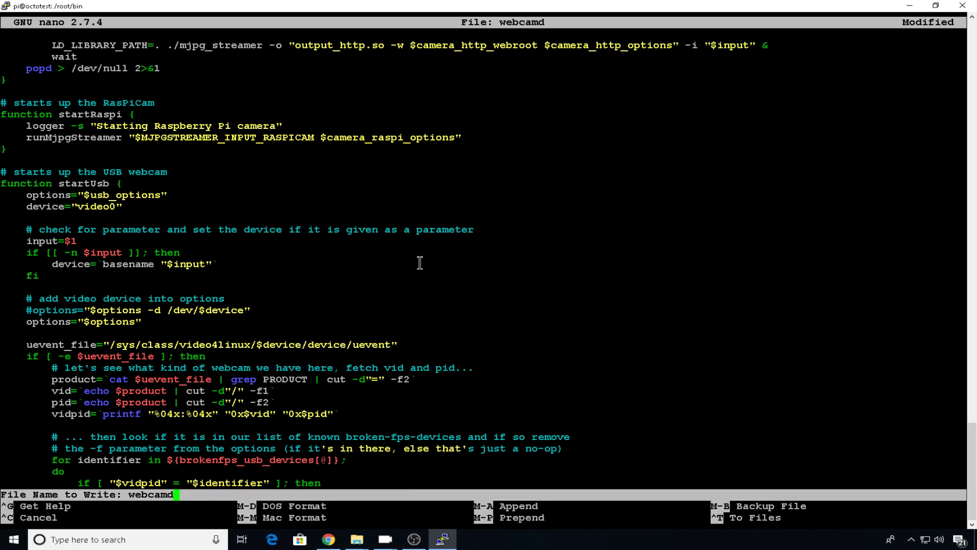
{"action": "key", "text": "Return"}
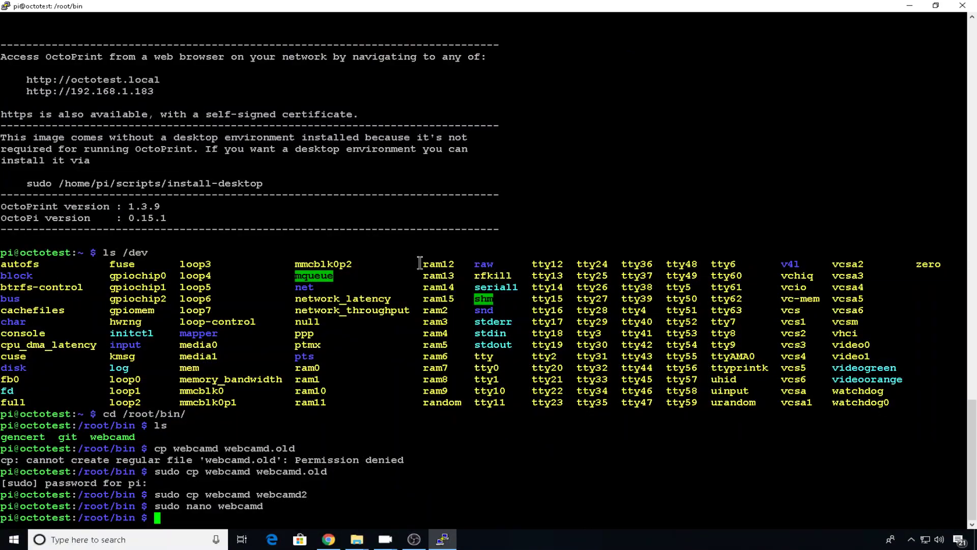
Step: In webcamd2, add -d /dev/videoorange to camera_usb_options and set camera_http_options to -p 8081
{"action": "key", "text": "Up"}
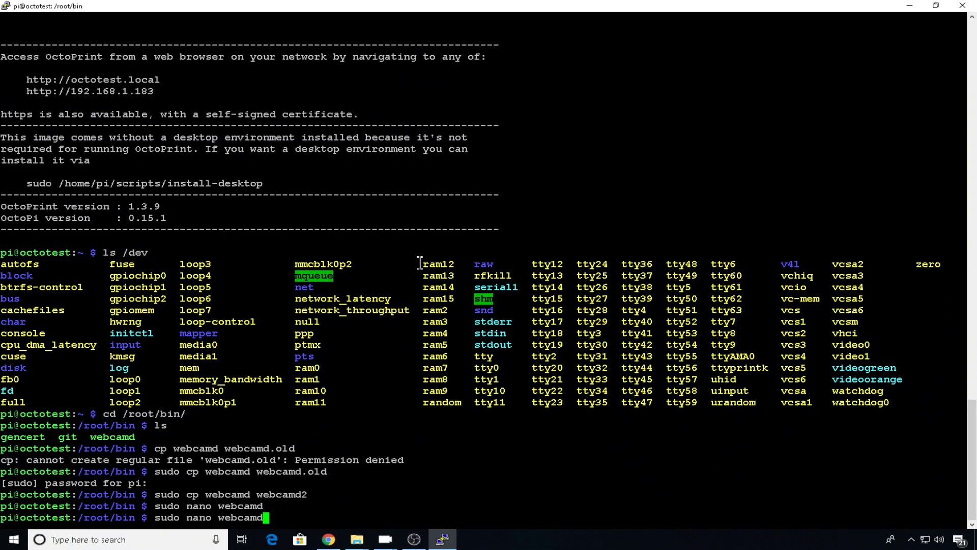
{"action": "type", "text": "2"}
{"action": "key", "text": "Return"}
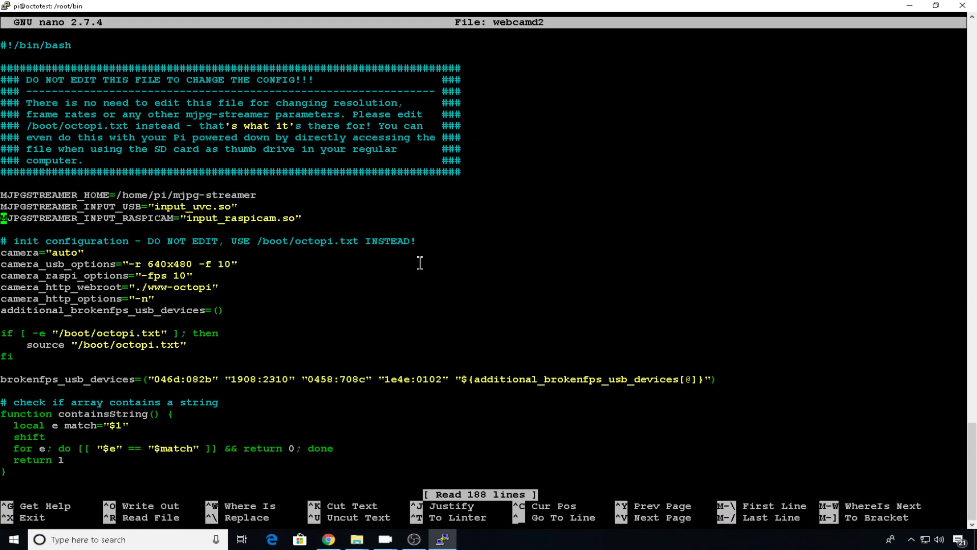
{"action": "key", "text": "Down"}
{"action": "key", "text": "Down"}
{"action": "key", "text": "Down"}
{"action": "key", "text": "Right"}
{"action": "key", "text": "Right"}
{"action": "key", "text": "Right"}
{"action": "key", "text": "Right"}
{"action": "key", "text": "Right"}
{"action": "key", "text": "Right"}
{"action": "key", "text": "Right"}
{"action": "key", "text": "Right"}
{"action": "key", "text": "Right"}
{"action": "key", "text": "Right"}
{"action": "key", "text": "Right"}
{"action": "key", "text": "Right"}
{"action": "key", "text": "Right"}
{"action": "key", "text": "Right"}
{"action": "key", "text": "Right"}
{"action": "key", "text": "Right"}
{"action": "key", "text": "Right"}
{"action": "key", "text": "Right"}
{"action": "key", "text": "Right"}
{"action": "key", "text": "Right"}
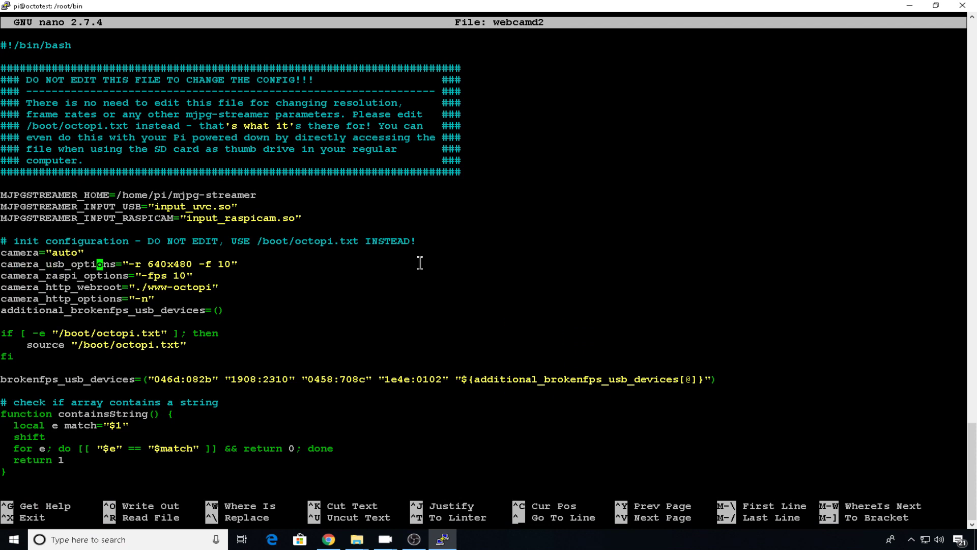
{"action": "key", "text": "Left"}
{"action": "type", "text": "-d "}
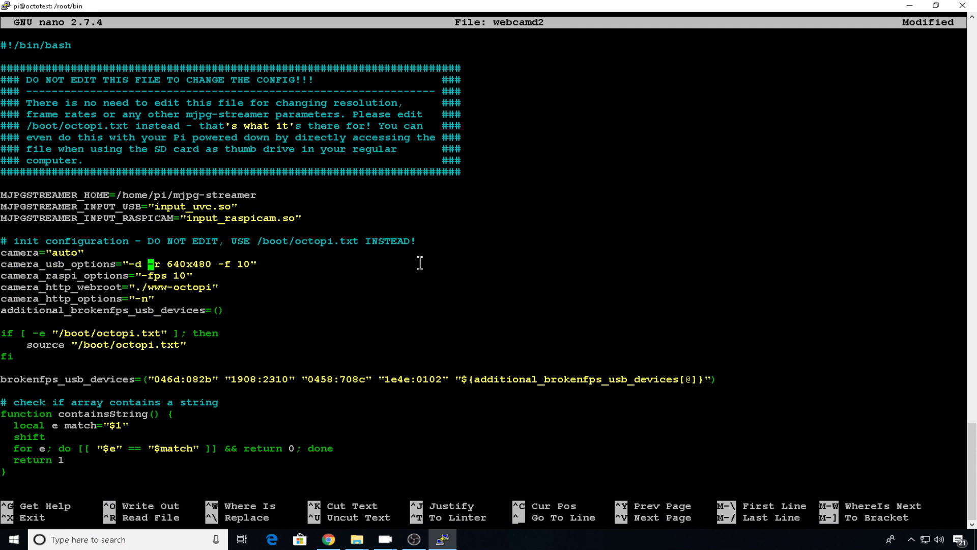
{"action": "type", "text": "/dev"}
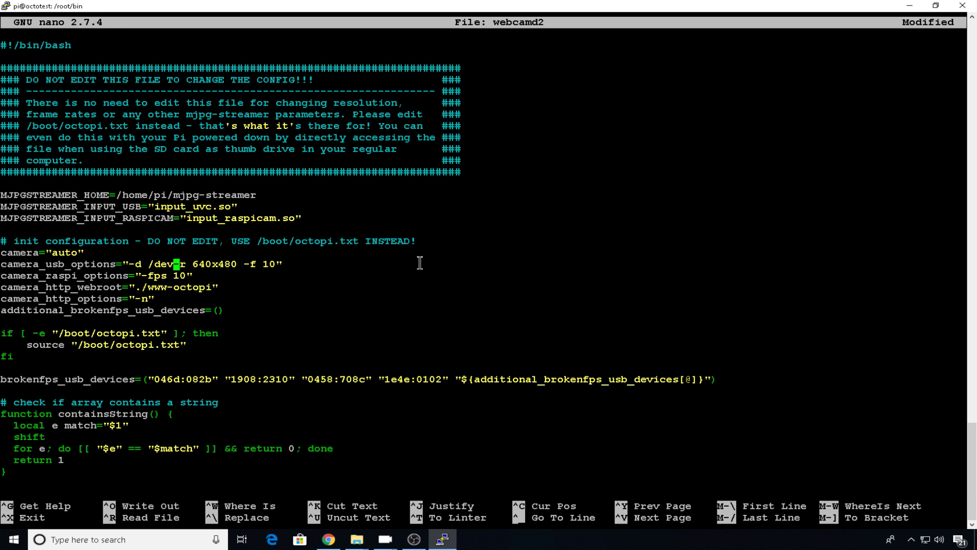
{"action": "type", "text": "/video"}
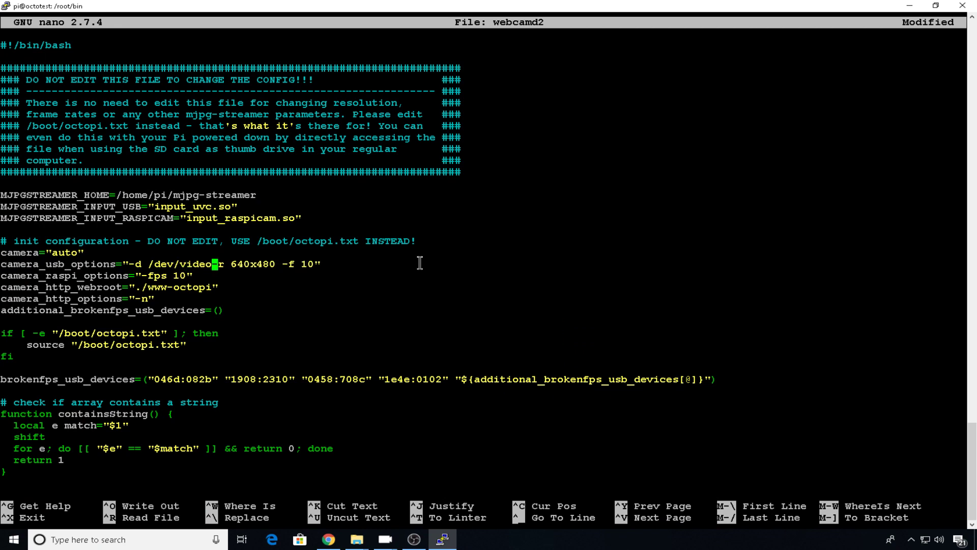
{"action": "type", "text": "orange"}
{"action": "key", "text": "Down"}
{"action": "key", "text": "Down"}
{"action": "key", "text": "Down"}
{"action": "key", "text": "Left"}
{"action": "key", "text": "BackSpace"}
{"action": "key", "text": "BackSpace"}
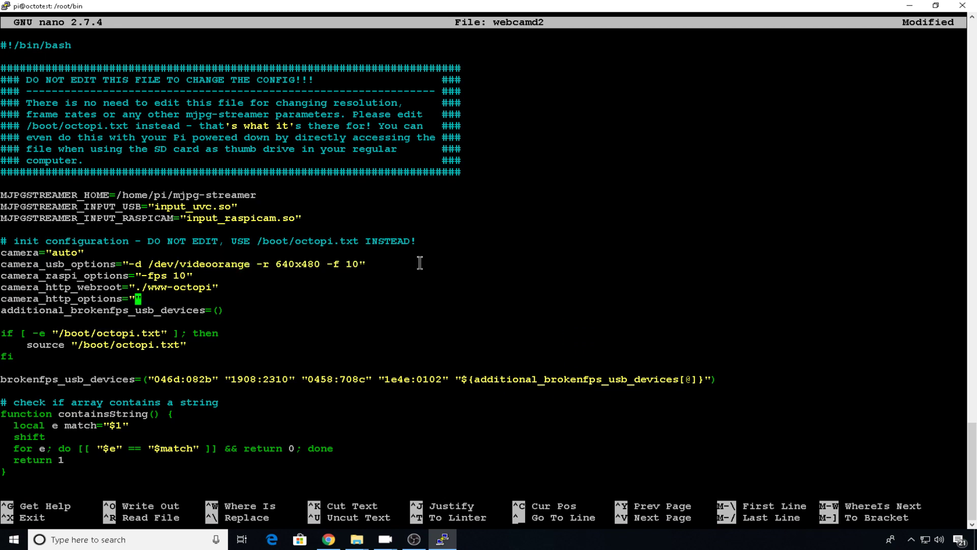
{"action": "type", "text": "-p"}
{"action": "type", "text": "8081"}
Step: Comment out the device options line, add options="$options" below it, and save webcamd2
{"action": "key", "text": "Down"}
{"action": "key", "text": "Down"}
{"action": "key", "text": "Down"}
{"action": "key", "text": "Down"}
{"action": "key", "text": "Down"}
{"action": "key", "text": "Down"}
{"action": "key", "text": "Down"}
{"action": "key", "text": "Down"}
{"action": "key", "text": "Down"}
{"action": "key", "text": "Down"}
{"action": "key", "text": "Down"}
{"action": "key", "text": "Down"}
{"action": "key", "text": "Down"}
{"action": "key", "text": "Down"}
{"action": "key", "text": "Down"}
{"action": "key", "text": "Down"}
{"action": "key", "text": "Down"}
{"action": "key", "text": "Down"}
{"action": "key", "text": "Down"}
{"action": "key", "text": "Down"}
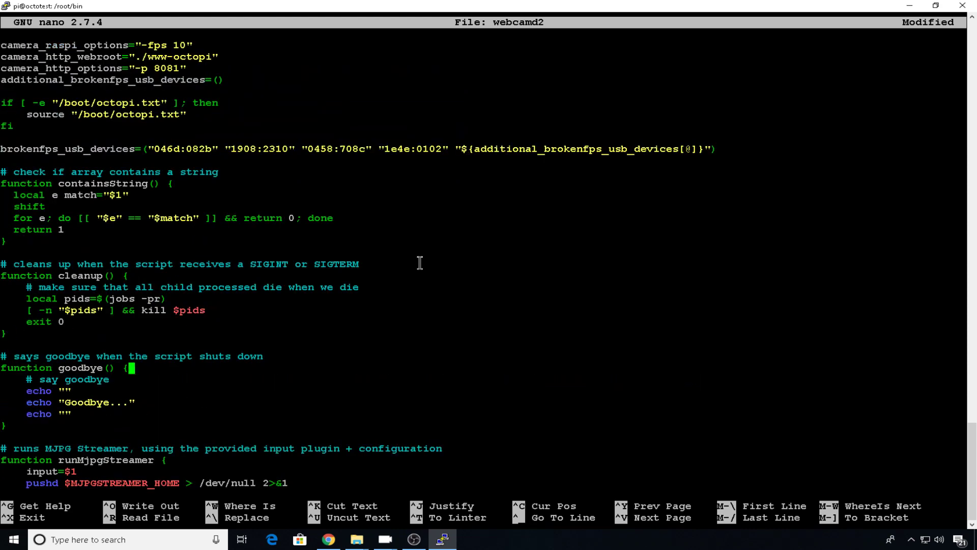
{"action": "key", "text": "Down"}
{"action": "key", "text": "Down"}
{"action": "key", "text": "Down"}
{"action": "key", "text": "Down"}
{"action": "key", "text": "Down"}
{"action": "key", "text": "Down"}
{"action": "key", "text": "Down"}
{"action": "key", "text": "Down"}
{"action": "key", "text": "Down"}
{"action": "key", "text": "Down"}
{"action": "key", "text": "Down"}
{"action": "key", "text": "Down"}
{"action": "key", "text": "Down"}
{"action": "key", "text": "Down"}
{"action": "key", "text": "Down"}
{"action": "key", "text": "Down"}
{"action": "key", "text": "Down"}
{"action": "key", "text": "Down"}
{"action": "key", "text": "Down"}
{"action": "key", "text": "Down"}
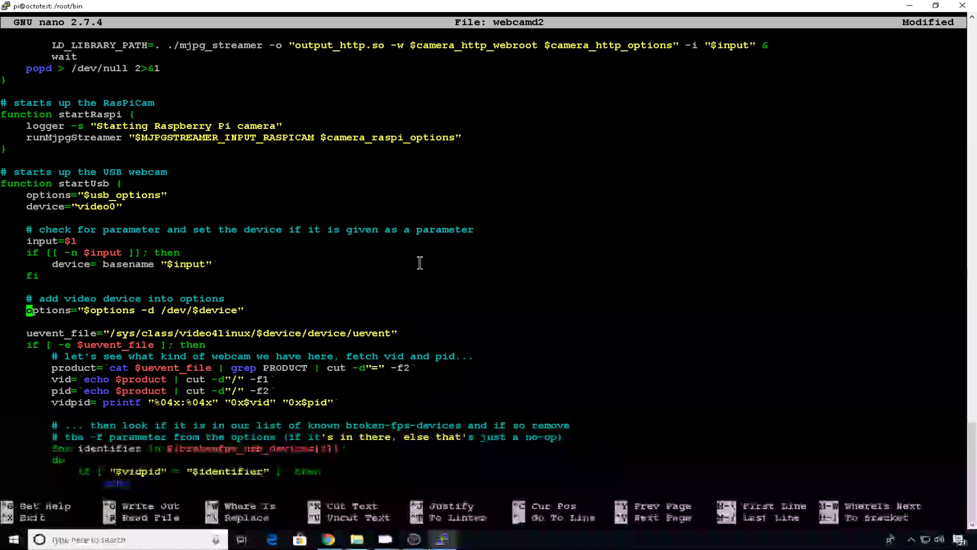
{"action": "key", "text": "Home"}
{"action": "type", "text": "#"}
{"action": "key", "text": "Down"}
{"action": "type", "text": "opti"}
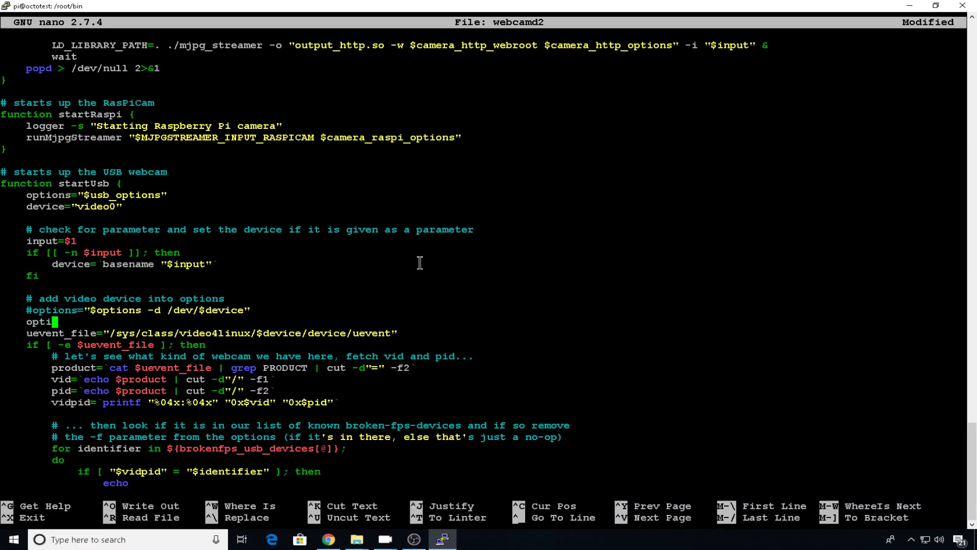
{"action": "type", "text": "ons=\"$options\""}
{"action": "key", "text": "Left"}
{"action": "type", "text": "$options"}
{"action": "key", "text": "ctrl+x"}
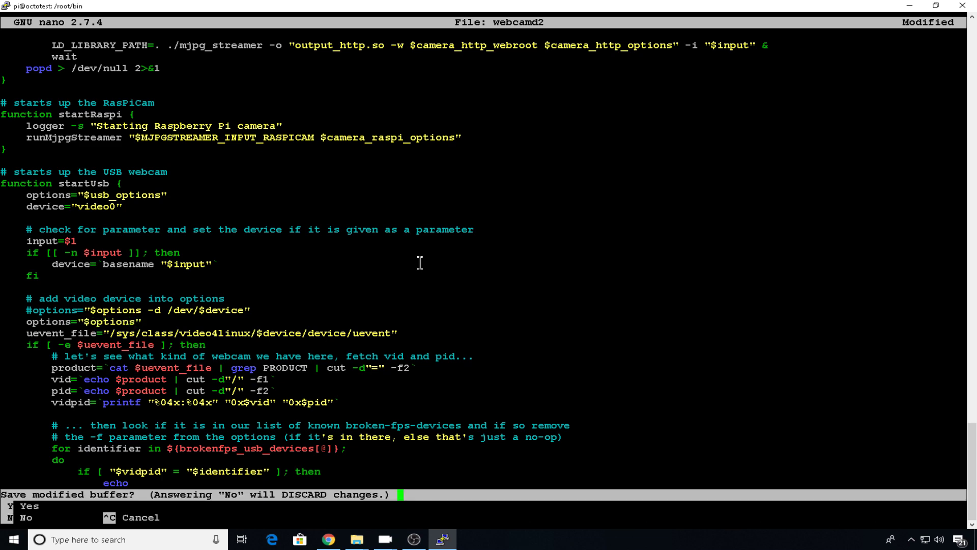
{"action": "key", "text": "y"}
{"action": "key", "text": "Return"}
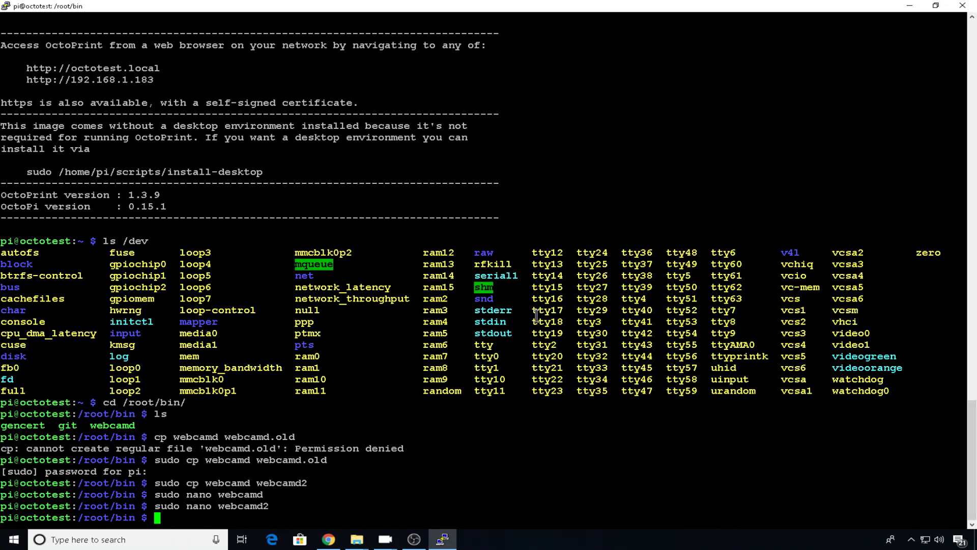
Step: In /etc/default, copy webcamd to webcamd2 and open the copy in nano
{"action": "type", "text": "cd /etc/default/"}
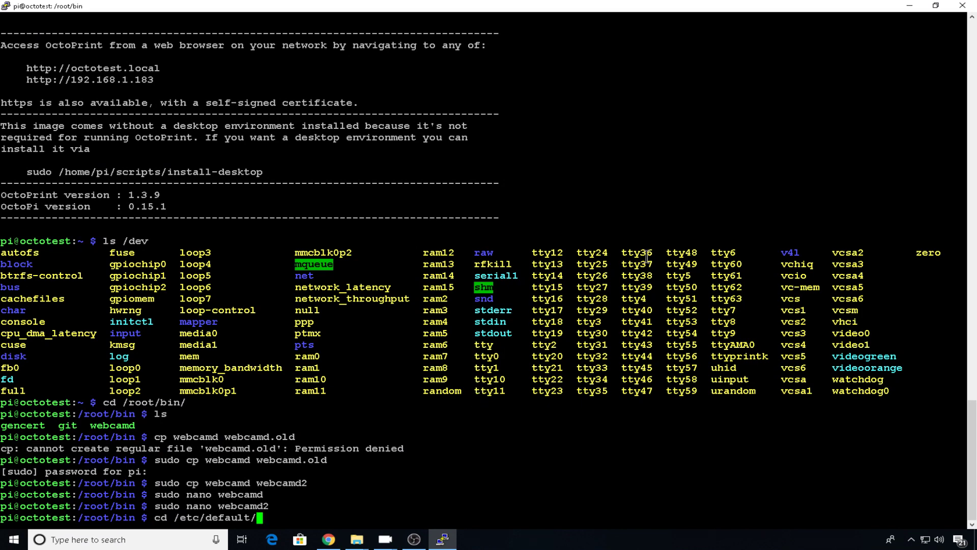
{"action": "key", "text": "Return"}
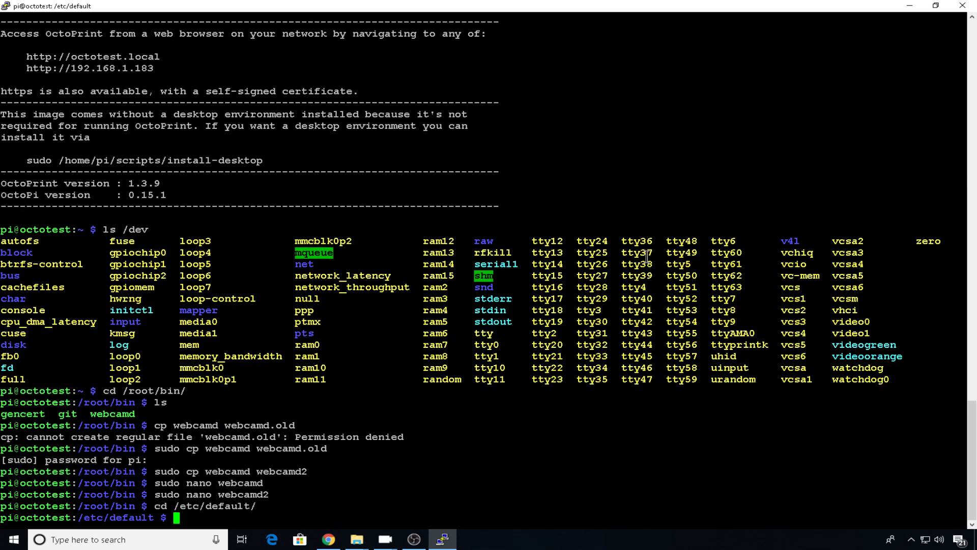
{"action": "type", "text": "ls"}
{"action": "key", "text": "Return"}
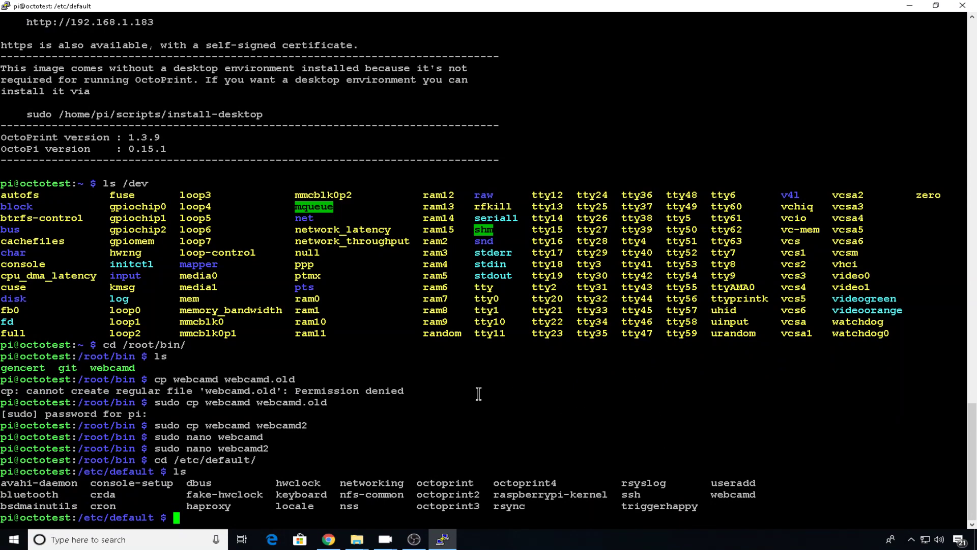
{"action": "key", "text": "Up"}
{"action": "key", "text": "Up"}
{"action": "key", "text": "Up"}
{"action": "key", "text": "Up"}
{"action": "key", "text": "Up"}
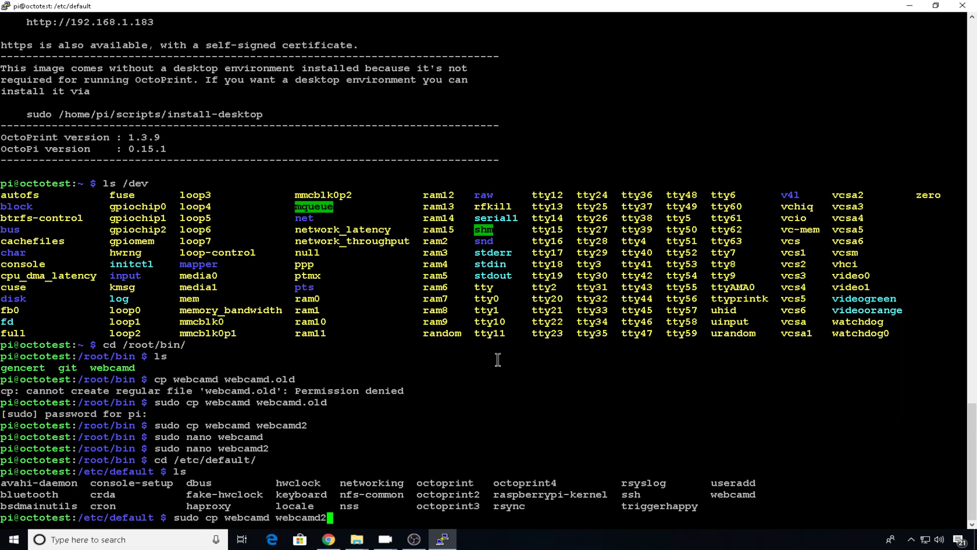
{"action": "key", "text": "Return"}
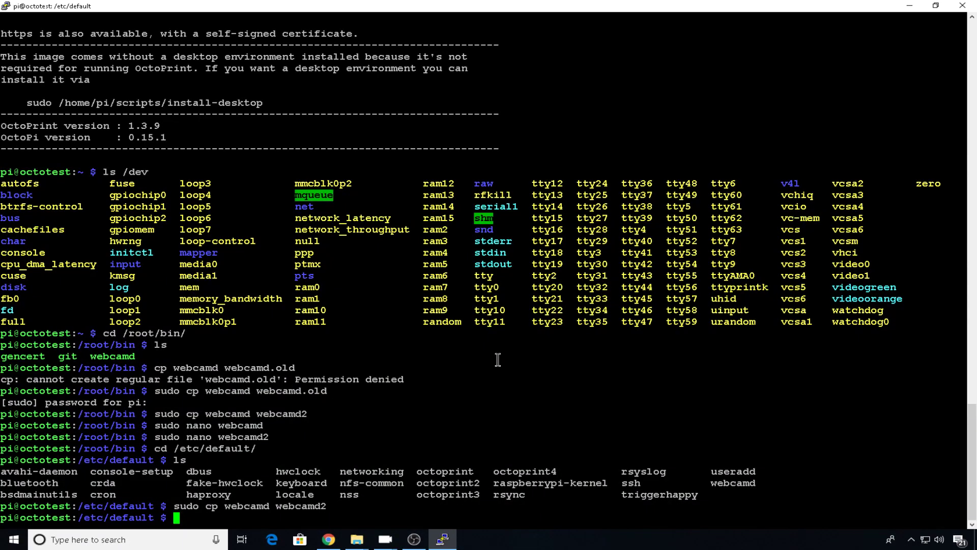
{"action": "type", "text": "sudo nano webcamd2"}
{"action": "key", "text": "Return"}
Step: Point DAEMON to /root/bin/webcamd2 and LOG to /var/log/webcamd2.log, then save
{"action": "key", "text": "Down"}
{"action": "key", "text": "Down"}
{"action": "key", "text": "Down"}
{"action": "key", "text": "End"}
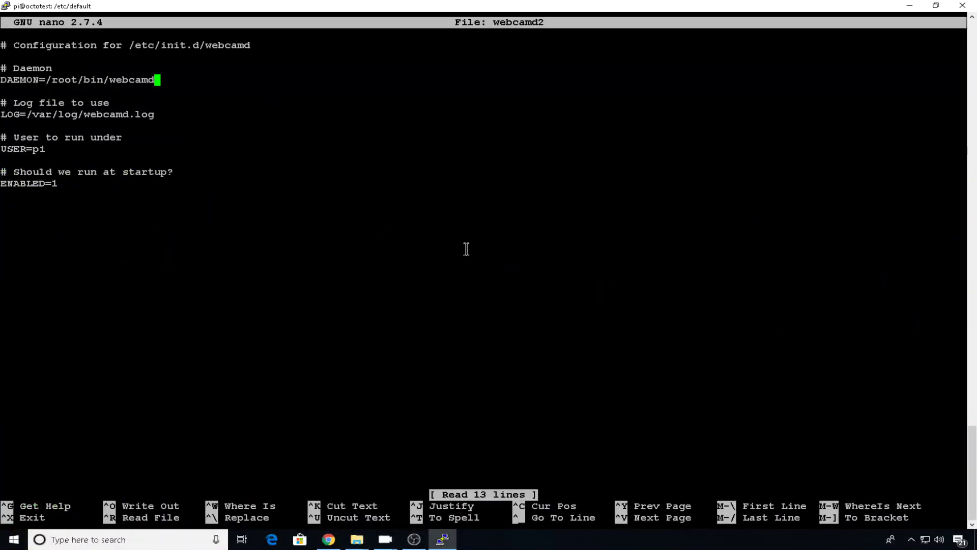
{"action": "type", "text": "2"}
{"action": "key", "text": "Down"}
{"action": "key", "text": "Down"}
{"action": "key", "text": "Left"}
{"action": "key", "text": "Left"}
{"action": "key", "text": "Left"}
{"action": "key", "text": "Left"}
{"action": "type", "text": "2"}
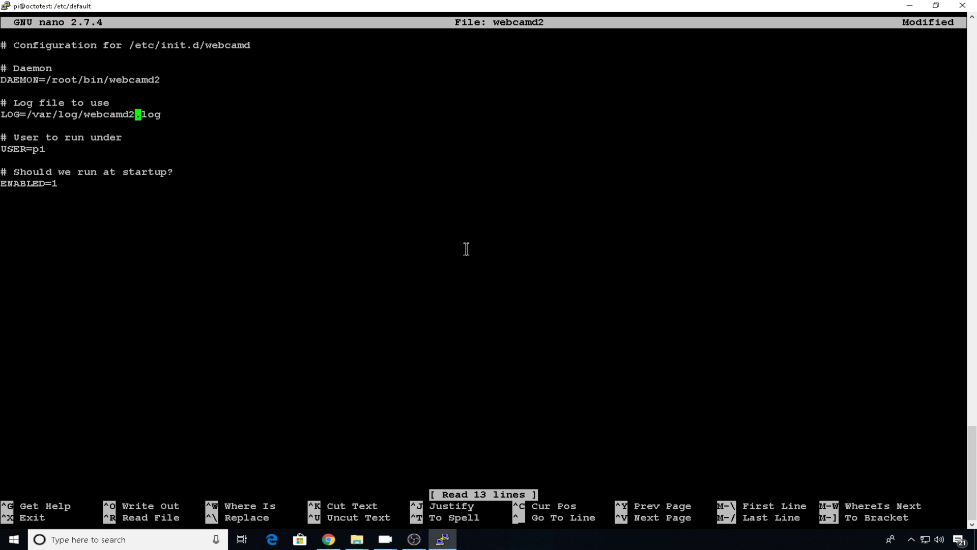
{"action": "key", "text": "ctrl+x"}
{"action": "key", "text": "y"}
{"action": "key", "text": "Return"}
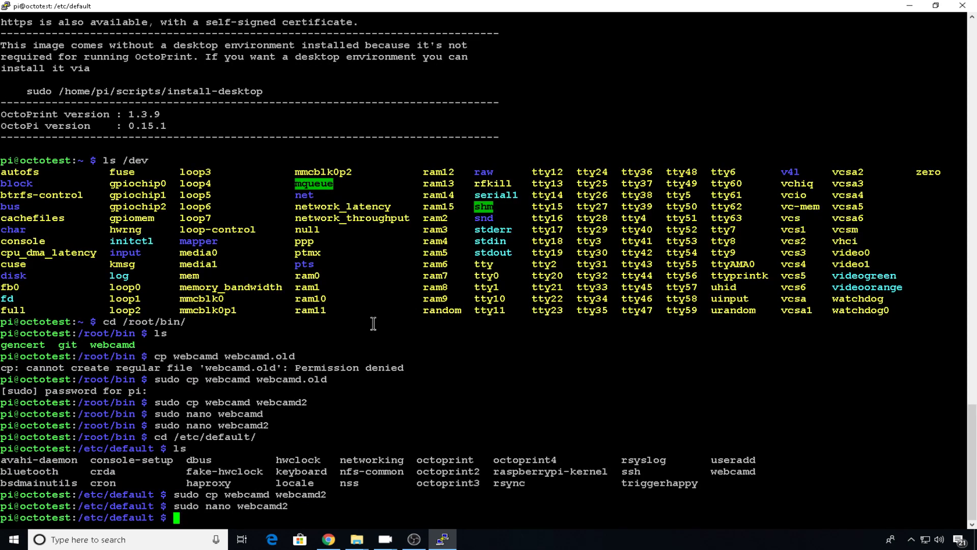
Step: In /etc/init.d, copy the webcamd script to webcamd2 and open it in nano
{"action": "type", "text": "cd /etc/init.d/"}
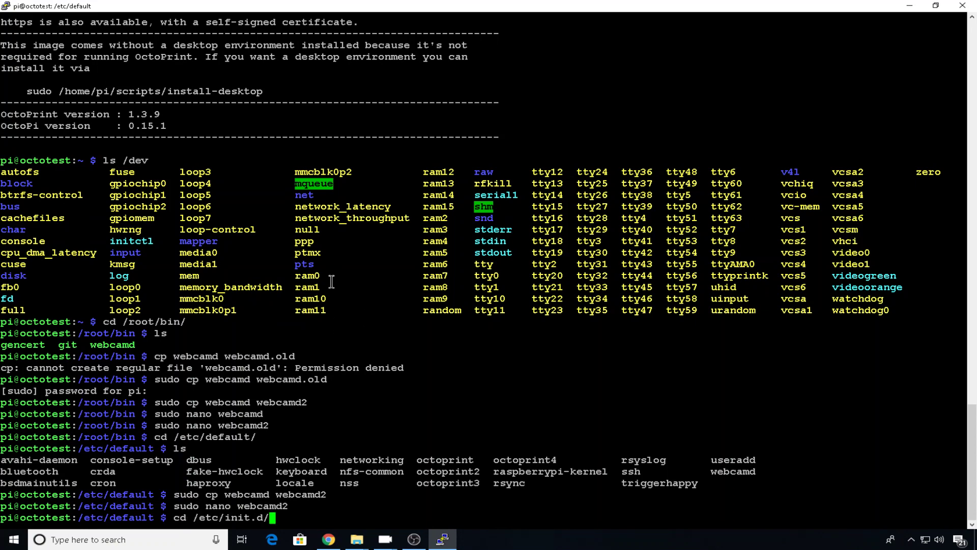
{"action": "key", "text": "Return"}
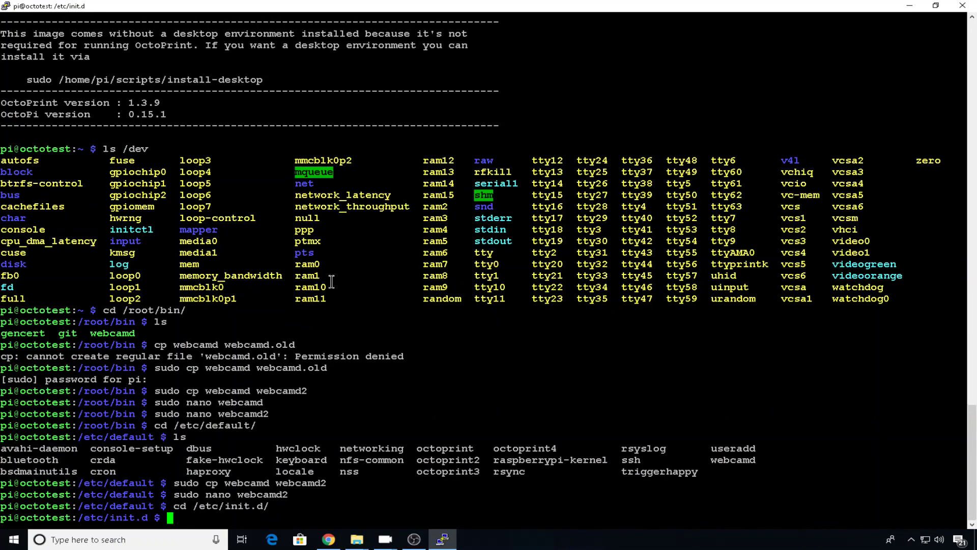
{"action": "key", "text": "Up"}
{"action": "key", "text": "Up"}
{"action": "key", "text": "Up"}
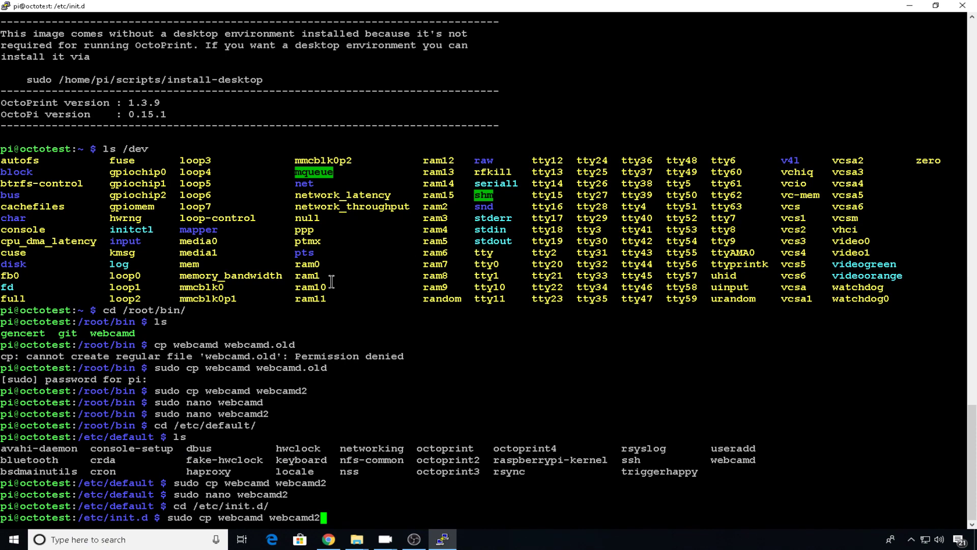
{"action": "key", "text": "Return"}
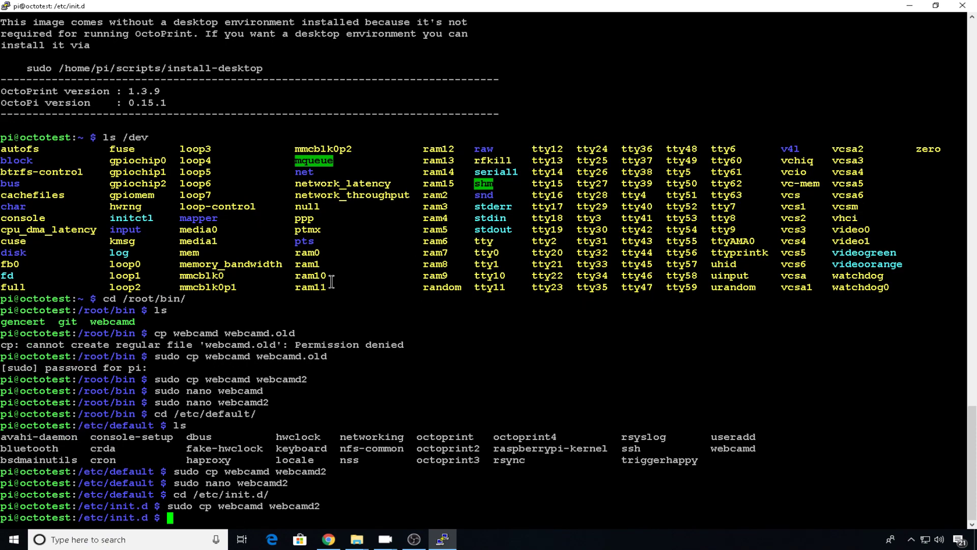
{"action": "type", "text": "sudo nano webcamd2"}
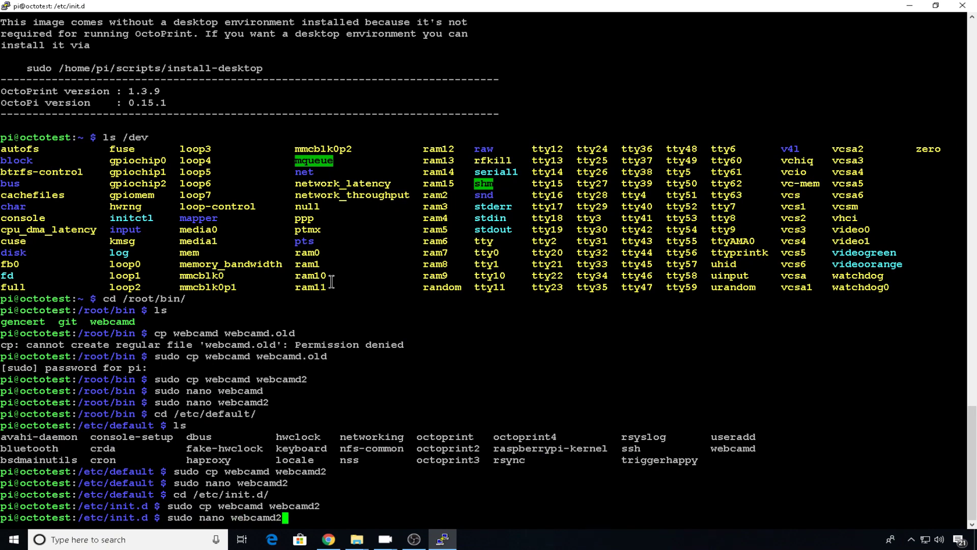
{"action": "key", "text": "Return"}
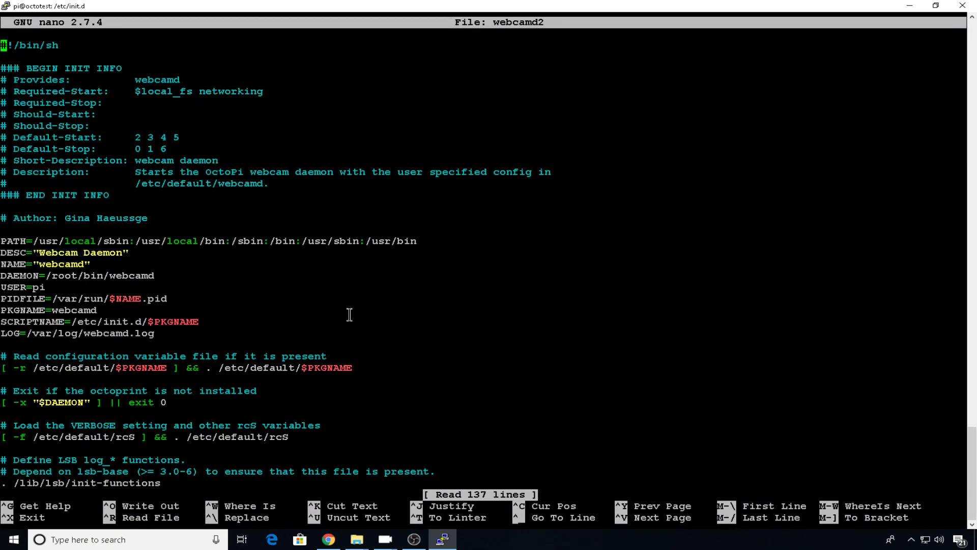
Step: Rename the Provides, Short-Description and DESC entries to webcamd2
{"action": "key", "text": "Down"}
{"action": "key", "text": "Down"}
{"action": "key", "text": "Down"}
{"action": "key", "text": "Down"}
{"action": "key", "text": "Up"}
{"action": "key", "text": "End"}
{"action": "type", "text": "2"}
{"action": "key", "text": "Down"}
{"action": "key", "text": "Down"}
{"action": "key", "text": "Down"}
{"action": "key", "text": "Down"}
{"action": "key", "text": "Down"}
{"action": "key", "text": "Down"}
{"action": "key", "text": "Down"}
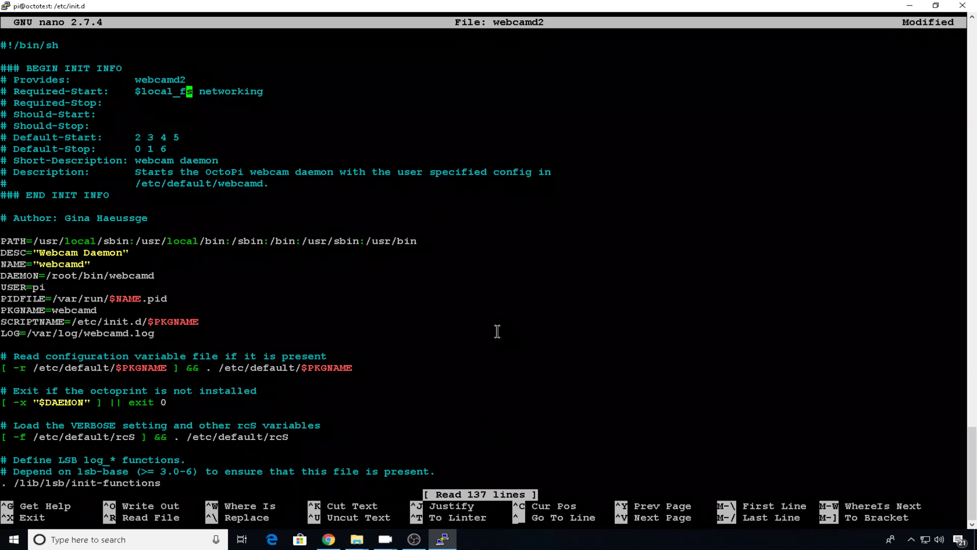
{"action": "key", "text": "Left"}
{"action": "key", "text": "Left"}
{"action": "type", "text": "2"}
{"action": "key", "text": "Down"}
{"action": "key", "text": "Down"}
{"action": "key", "text": "Down"}
{"action": "key", "text": "Down"}
{"action": "key", "text": "Down"}
{"action": "key", "text": "Down"}
{"action": "key", "text": "Down"}
{"action": "key", "text": "Down"}
{"action": "key", "text": "Left"}
{"action": "key", "text": "Left"}
{"action": "key", "text": "Left"}
{"action": "key", "text": "Left"}
{"action": "key", "text": "Left"}
{"action": "key", "text": "Left"}
{"action": "key", "text": "Left"}
{"action": "key", "text": "Left"}
{"action": "key", "text": "Right"}
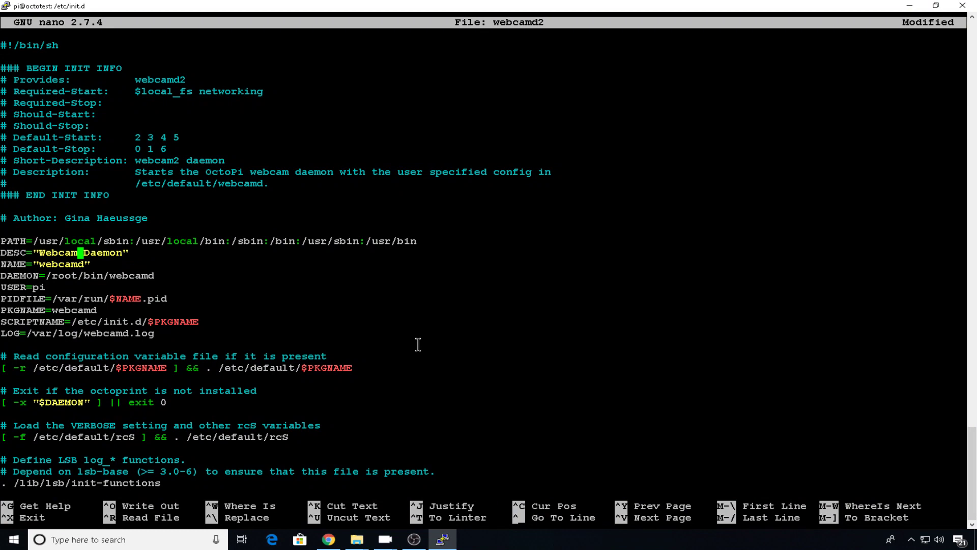
{"action": "type", "text": "2"}
Step: Append 2 to NAME, DAEMON, PKGNAME and LOG, save, and run systemctl daemon-reload
{"action": "key", "text": "Down"}
{"action": "type", "text": "2"}
{"action": "key", "text": "Down"}
{"action": "key", "text": "End"}
{"action": "type", "text": "2"}
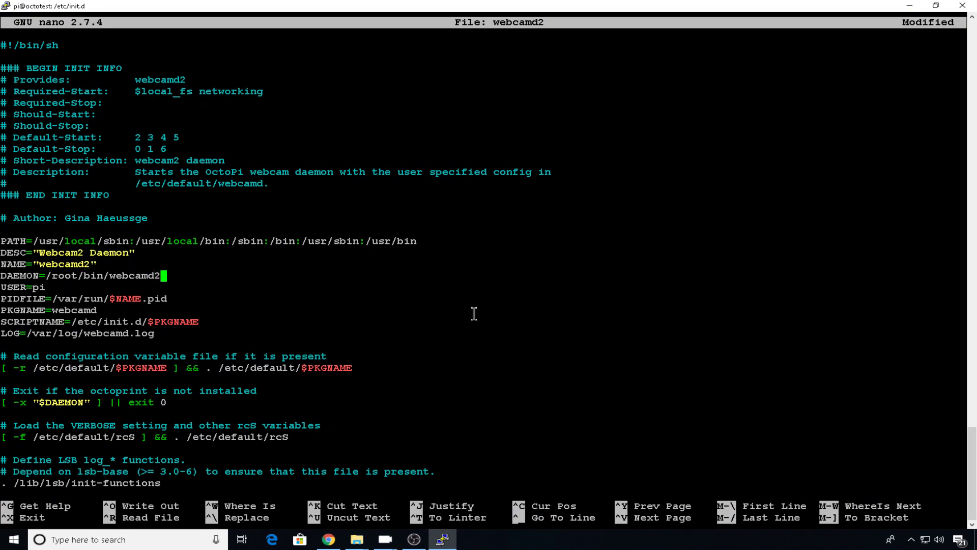
{"action": "key", "text": "Down"}
{"action": "key", "text": "Down"}
{"action": "key", "text": "Down"}
{"action": "type", "text": "2"}
{"action": "key", "text": "Down"}
{"action": "key", "text": "Down"}
{"action": "key", "text": "Right"}
{"action": "key", "text": "Right"}
{"action": "key", "text": "Right"}
{"action": "key", "text": "Right"}
{"action": "type", "text": "2"}
{"action": "key", "text": "ctrl+x"}
{"action": "key", "text": "y"}
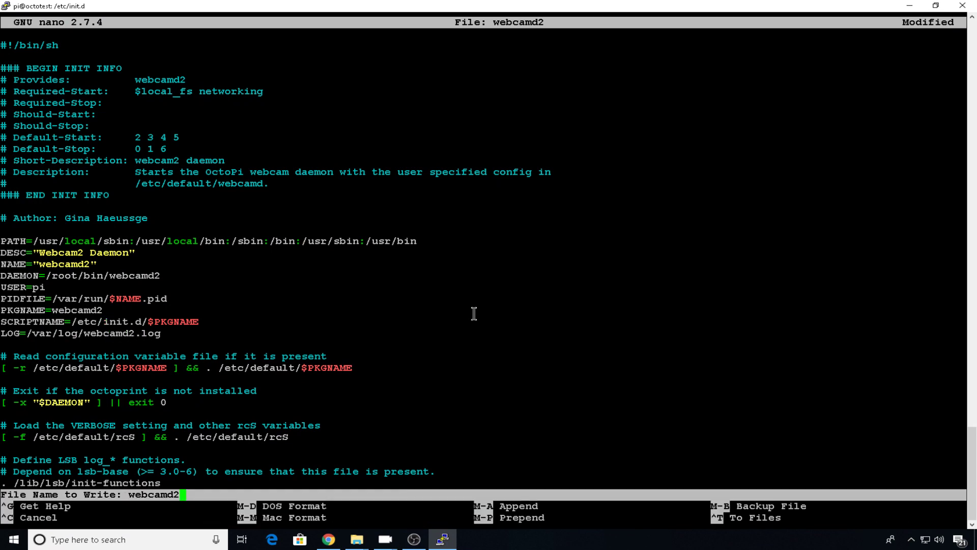
{"action": "key", "text": "Return"}
{"action": "type", "text": "sudo systemctl daemon-reload"}
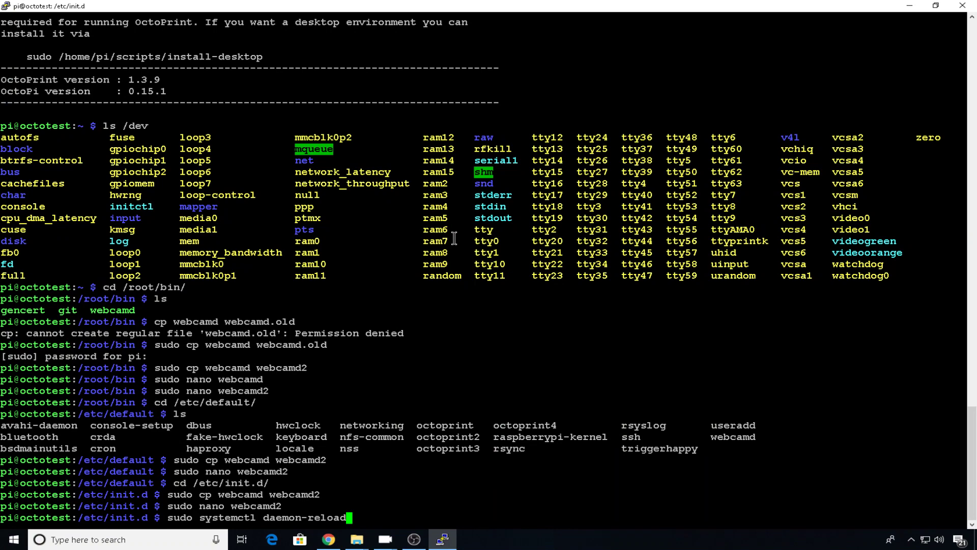
{"action": "key", "text": "Return"}
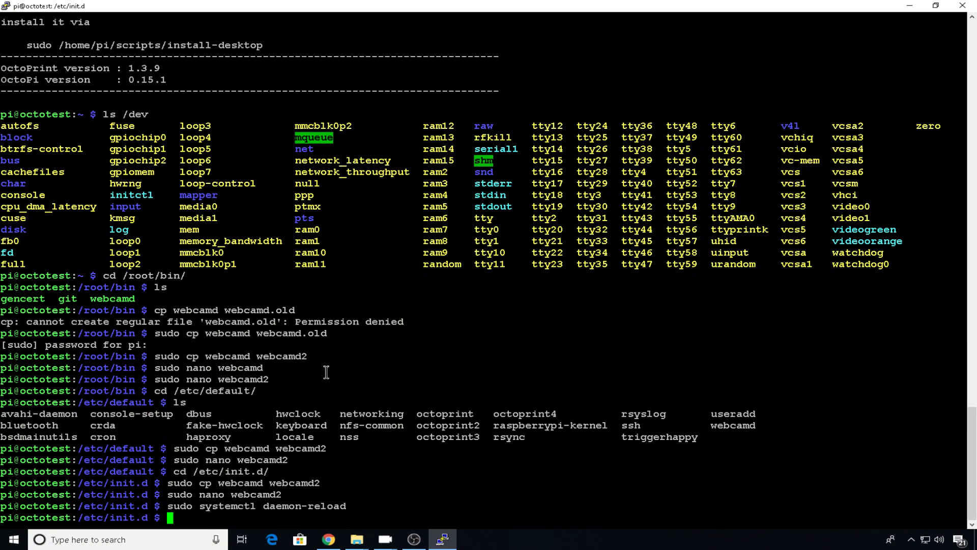
Step: Register webcamd2 with update-rc.d defaults, start it, and confirm its status is active (running)
{"action": "type", "text": "sudo update-rc.d webcamd2 defaults"}
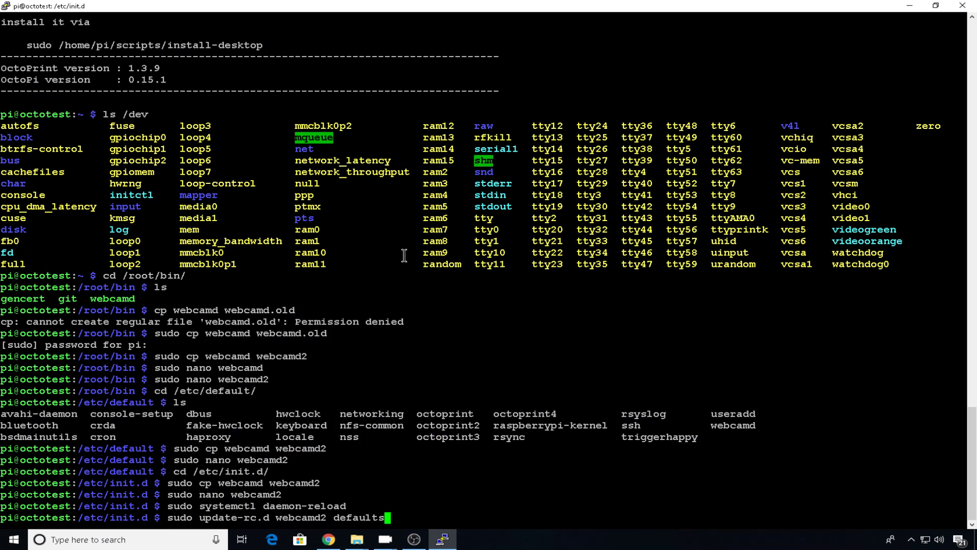
{"action": "key", "text": "Return"}
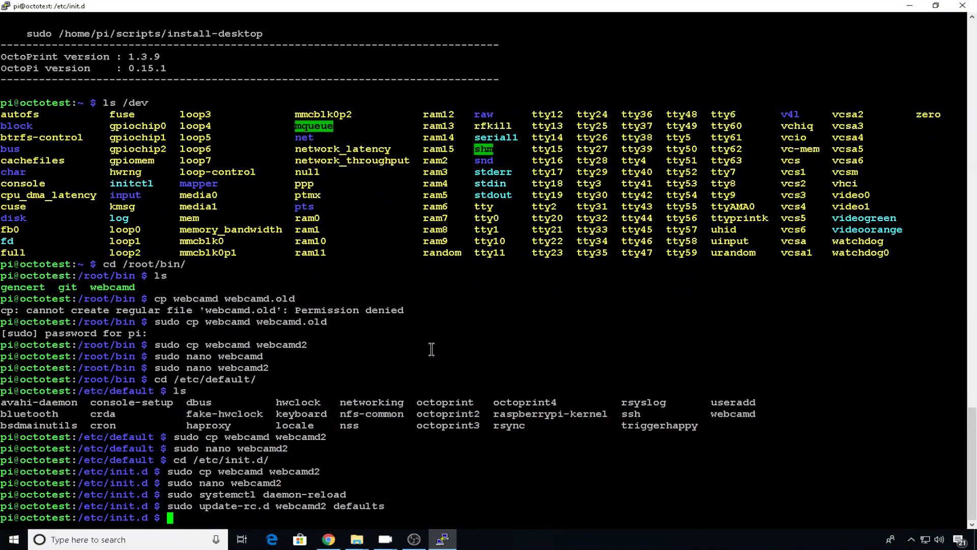
{"action": "type", "text": "sudo /etc/init.d/webcamd2 start"}
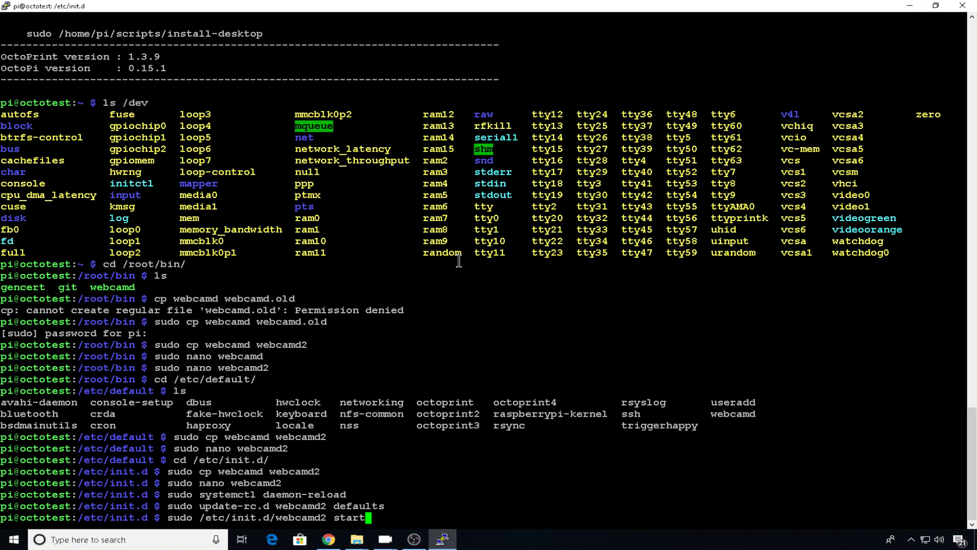
{"action": "key", "text": "Return"}
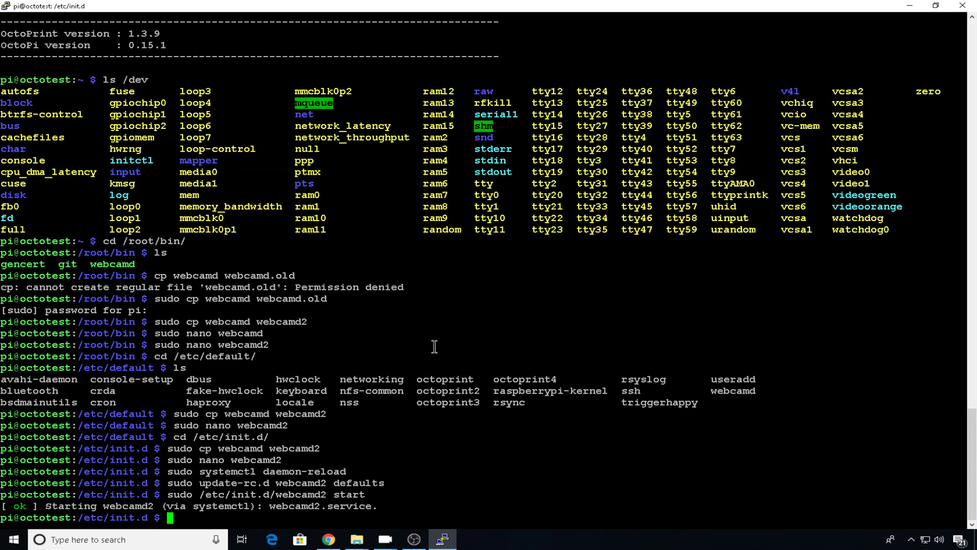
{"action": "type", "text": "systemctl status webcamd2.service"}
{"action": "key", "text": "Return"}
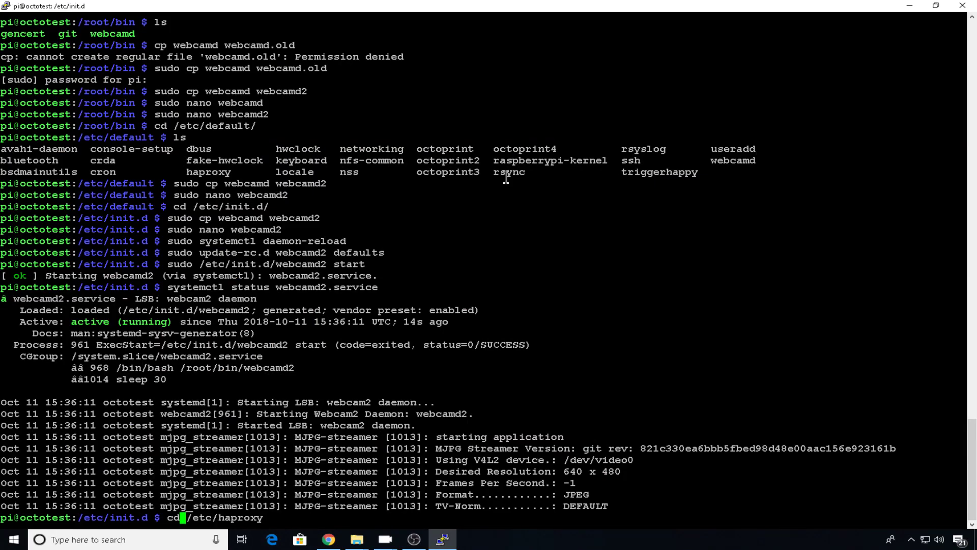
Step: In /etc/haproxy, copy haproxy.cfg to haproxy.cfg.old and open haproxy.cfg in nano
{"action": "key", "text": "Return"}
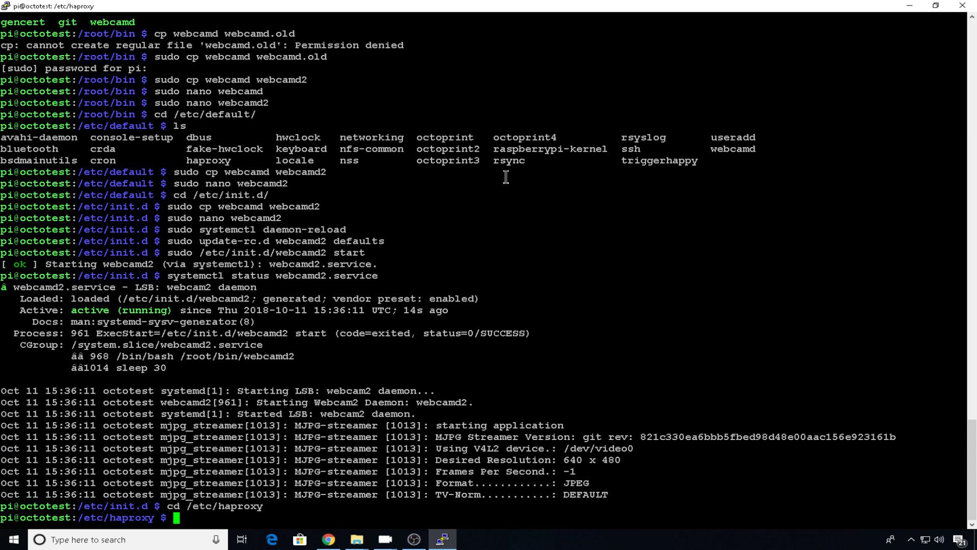
{"action": "type", "text": "sudo cp haproxy.cfg "}
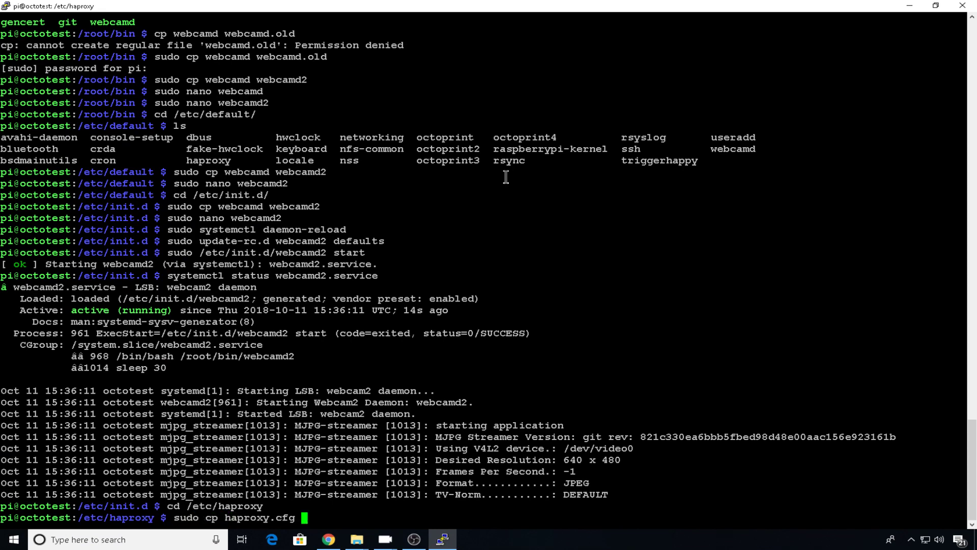
{"action": "type", "text": "haproxy.cfg"}
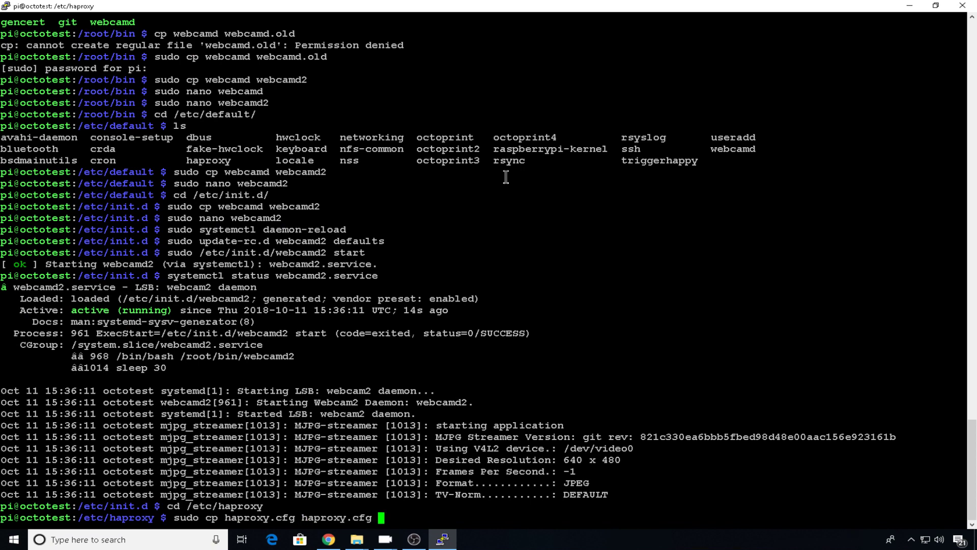
{"action": "key", "text": "BackSpace"}
{"action": "type", "text": ".old"}
{"action": "key", "text": "Return"}
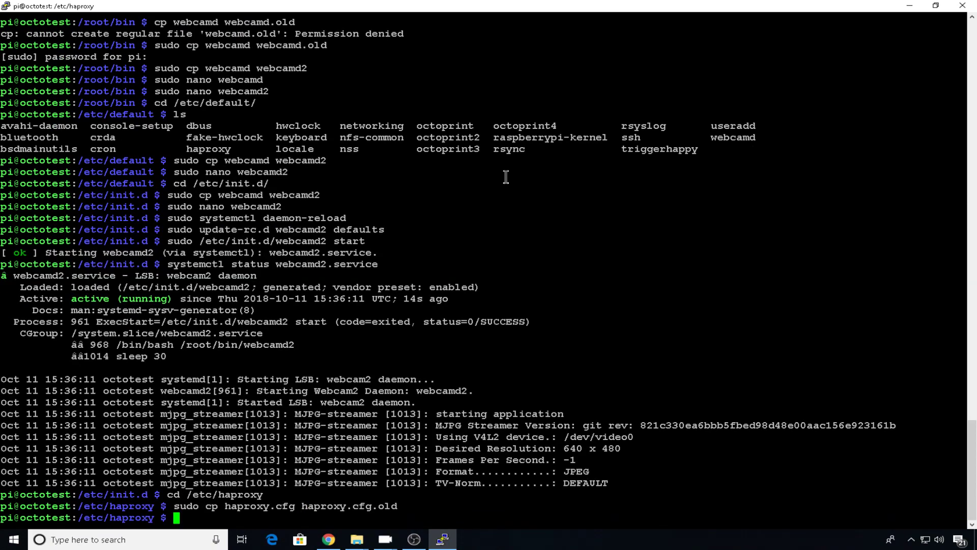
{"action": "type", "text": "sudo nano haproxy.cfg"}
{"action": "key", "text": "Return"}
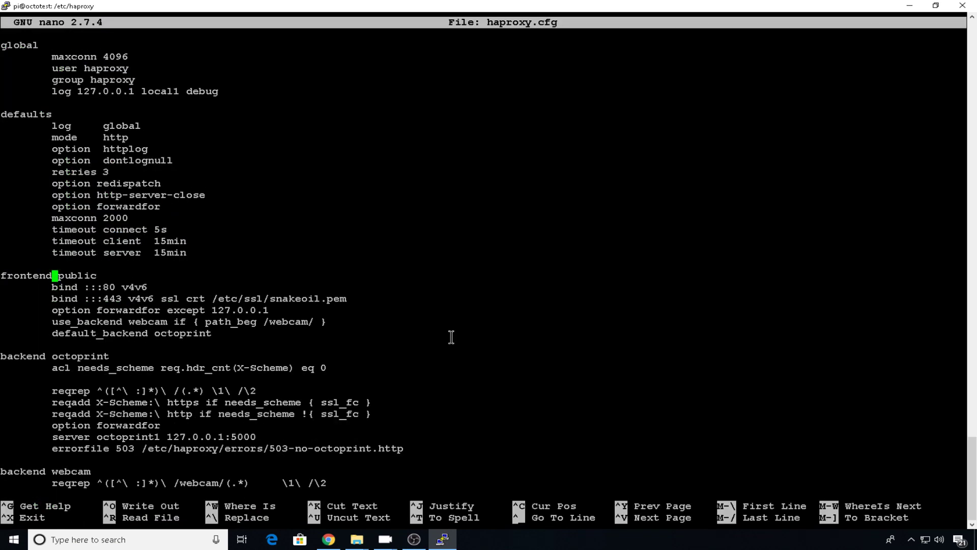
Step: Duplicate the use_backend webcam line above default_backend as 'use_backend webcam2 if { path_beg /webcam2/ }'
{"action": "key", "text": "Down"}
{"action": "key", "text": "Down"}
{"action": "key", "text": "Down"}
{"action": "key", "text": "Down"}
{"action": "key", "text": "Return"}
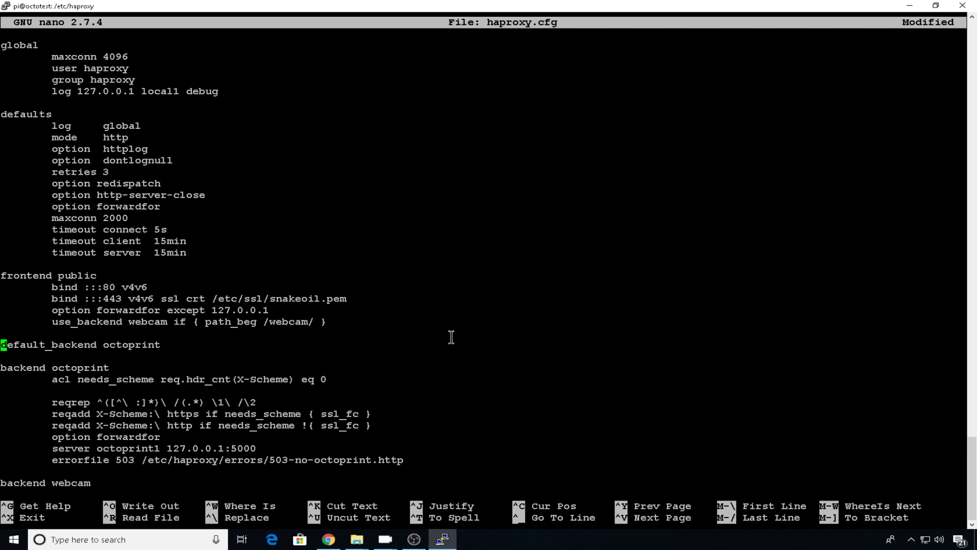
{"action": "key", "text": "Tab"}
{"action": "key", "text": "Up"}
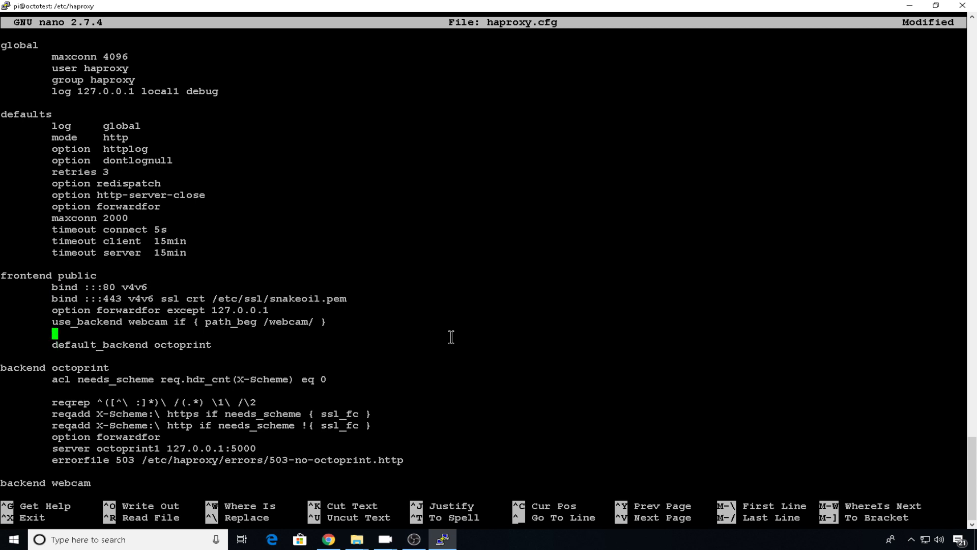
{"action": "left_click_drag", "start_coordinate": [52, 322], "coordinate": [325, 321]}
{"action": "right_click", "coordinate": [326, 321]}
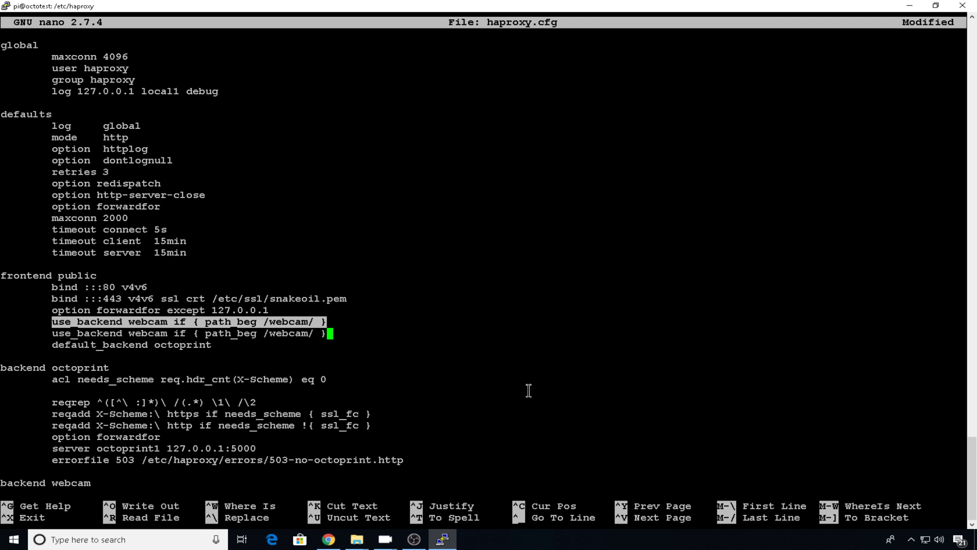
{"action": "key", "text": "Left"}
{"action": "key", "text": "Left"}
{"action": "key", "text": "Left"}
{"action": "key", "text": "Left"}
{"action": "key", "text": "Left"}
{"action": "key", "text": "Left"}
{"action": "key", "text": "Left"}
{"action": "key", "text": "Left"}
{"action": "key", "text": "Left"}
{"action": "key", "text": "Left"}
{"action": "key", "text": "Left"}
{"action": "key", "text": "Left"}
{"action": "key", "text": "Left"}
{"action": "key", "text": "Left"}
{"action": "key", "text": "Left"}
{"action": "key", "text": "Left"}
{"action": "key", "text": "Left"}
{"action": "key", "text": "Left"}
{"action": "key", "text": "Left"}
{"action": "key", "text": "Left"}
{"action": "type", "text": "2"}
{"action": "key", "text": "Right"}
{"action": "key", "text": "Right"}
{"action": "key", "text": "Right"}
{"action": "key", "text": "Right"}
{"action": "key", "text": "Right"}
{"action": "key", "text": "Right"}
{"action": "key", "text": "Right"}
{"action": "key", "text": "Right"}
{"action": "key", "text": "Right"}
{"action": "key", "text": "Right"}
{"action": "key", "text": "Right"}
{"action": "key", "text": "Right"}
{"action": "key", "text": "Right"}
{"action": "key", "text": "Right"}
{"action": "key", "text": "Right"}
{"action": "key", "text": "Right"}
{"action": "key", "text": "Right"}
{"action": "key", "text": "Right"}
{"action": "key", "text": "Right"}
{"action": "key", "text": "Right"}
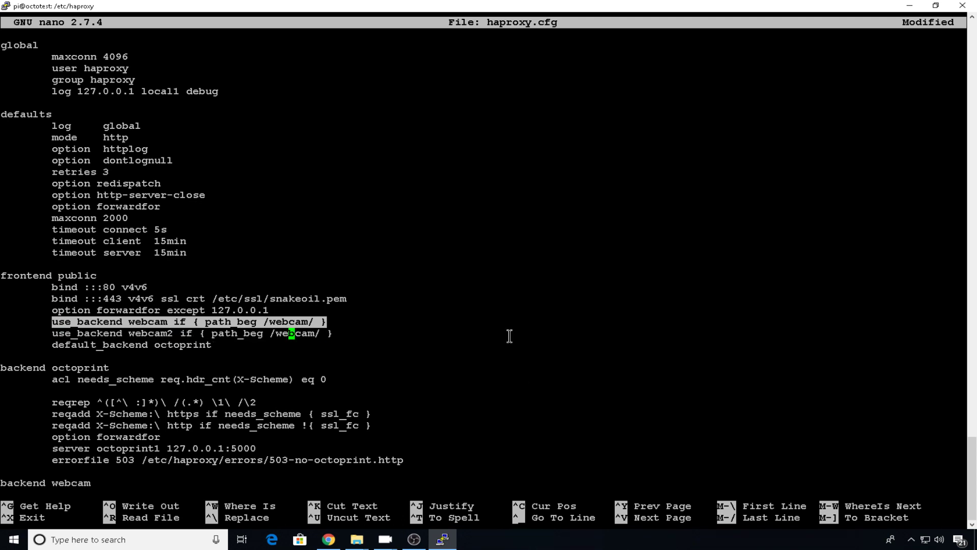
{"action": "type", "text": "2"}
{"action": "key", "text": "Down"}
{"action": "key", "text": "Down"}
{"action": "key", "text": "Down"}
{"action": "key", "text": "Down"}
{"action": "key", "text": "Down"}
{"action": "key", "text": "Down"}
{"action": "key", "text": "Down"}
{"action": "key", "text": "Down"}
{"action": "key", "text": "Down"}
{"action": "key", "text": "Down"}
{"action": "key", "text": "Down"}
{"action": "key", "text": "Down"}
{"action": "key", "text": "Down"}
{"action": "key", "text": "Down"}
{"action": "key", "text": "Down"}
{"action": "key", "text": "Down"}
{"action": "key", "text": "Down"}
{"action": "key", "text": "Down"}
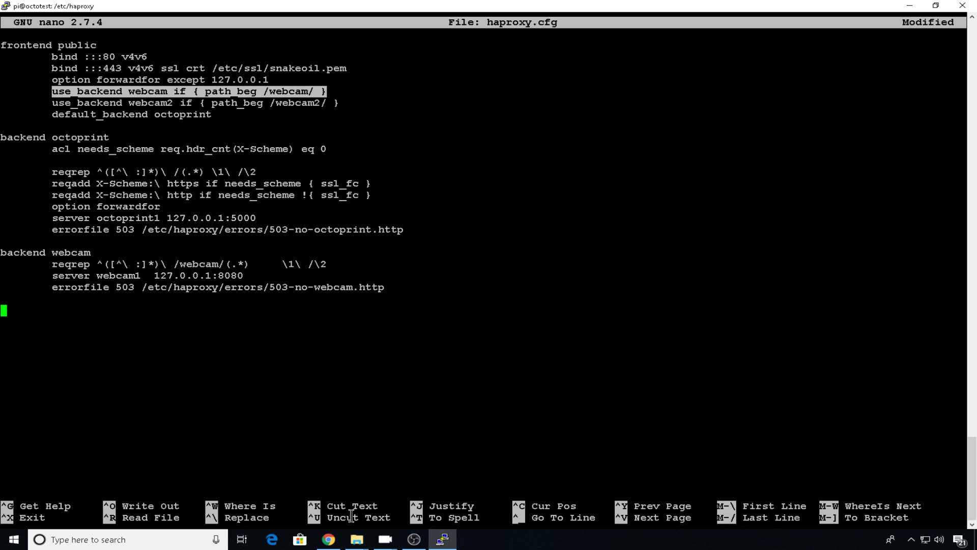
Step: Copy the backend webcam block as backend webcam2 with path /webcam2/ and port 8081
{"action": "left_click_drag", "start_coordinate": [2, 253], "coordinate": [438, 285]}
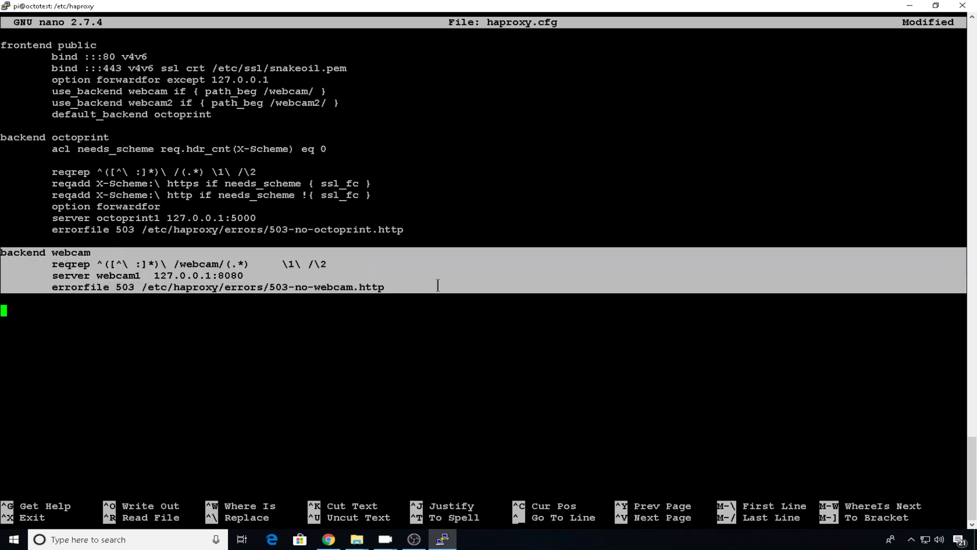
{"action": "right_click", "coordinate": [493, 262]}
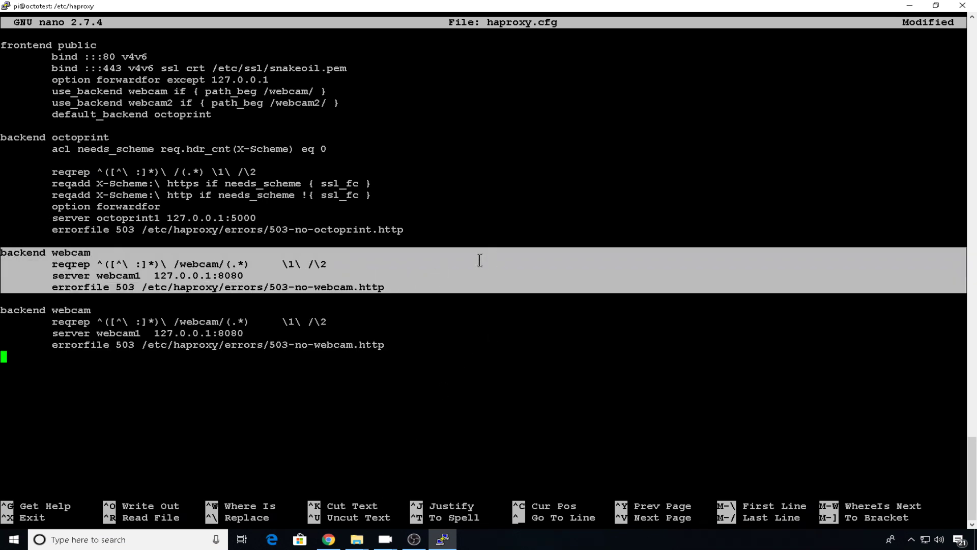
{"action": "key", "text": "Up"}
{"action": "key", "text": "Up"}
{"action": "key", "text": "Up"}
{"action": "key", "text": "Up"}
{"action": "key", "text": "End"}
{"action": "type", "text": "2"}
{"action": "key", "text": "Down"}
{"action": "key", "text": "Right"}
{"action": "key", "text": "Right"}
{"action": "key", "text": "Right"}
{"action": "key", "text": "Right"}
{"action": "key", "text": "Right"}
{"action": "key", "text": "Right"}
{"action": "key", "text": "Right"}
{"action": "key", "text": "Right"}
{"action": "key", "text": "Right"}
{"action": "key", "text": "Right"}
{"action": "key", "text": "Right"}
{"action": "key", "text": "Right"}
{"action": "key", "text": "Right"}
{"action": "key", "text": "Right"}
{"action": "key", "text": "Right"}
{"action": "key", "text": "Right"}
{"action": "key", "text": "Right"}
{"action": "key", "text": "Right"}
{"action": "key", "text": "Right"}
{"action": "type", "text": "2"}
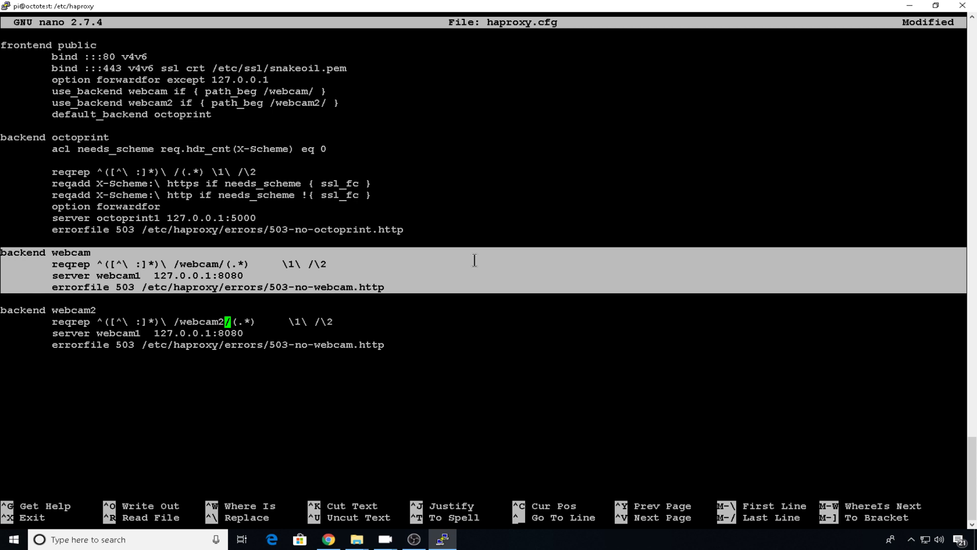
{"action": "key", "text": "Down"}
{"action": "key", "text": "Left"}
{"action": "key", "text": "Left"}
{"action": "key", "text": "Left"}
{"action": "key", "text": "Left"}
{"action": "key", "text": "Left"}
{"action": "key", "text": "Left"}
{"action": "key", "text": "Left"}
{"action": "key", "text": "Left"}
{"action": "key", "text": "Left"}
{"action": "key", "text": "Left"}
{"action": "key", "text": "Left"}
{"action": "key", "text": "Left"}
{"action": "key", "text": "Left"}
{"action": "key", "text": "Left"}
{"action": "key", "text": "End"}
{"action": "key", "text": "BackSpace"}
{"action": "type", "text": "1"}
Step: Save haproxy.cfg and reboot the Pi with 'sudo reboot now'
{"action": "key", "text": "ctrl+x"}
{"action": "key", "text": "y"}
{"action": "key", "text": "Return"}
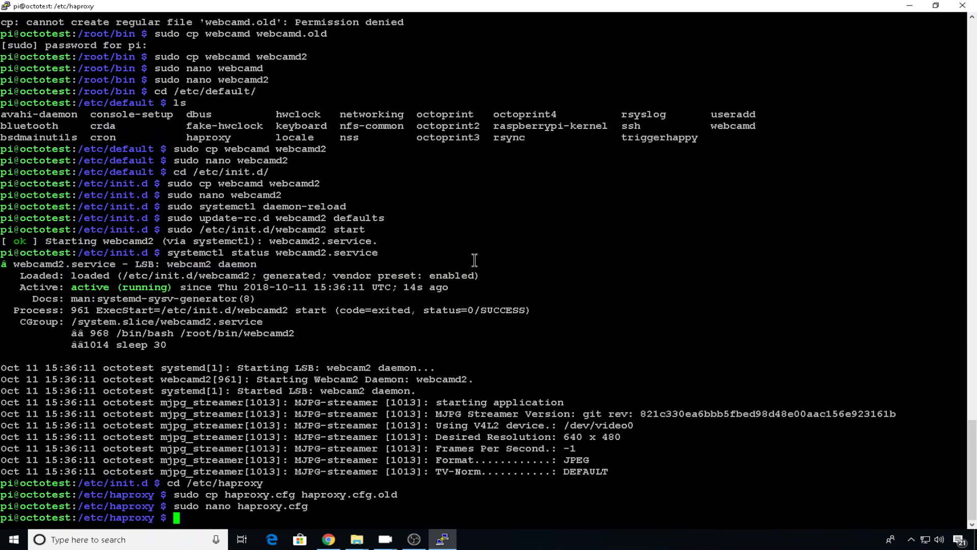
{"action": "type", "text": "sudo reboot now"}
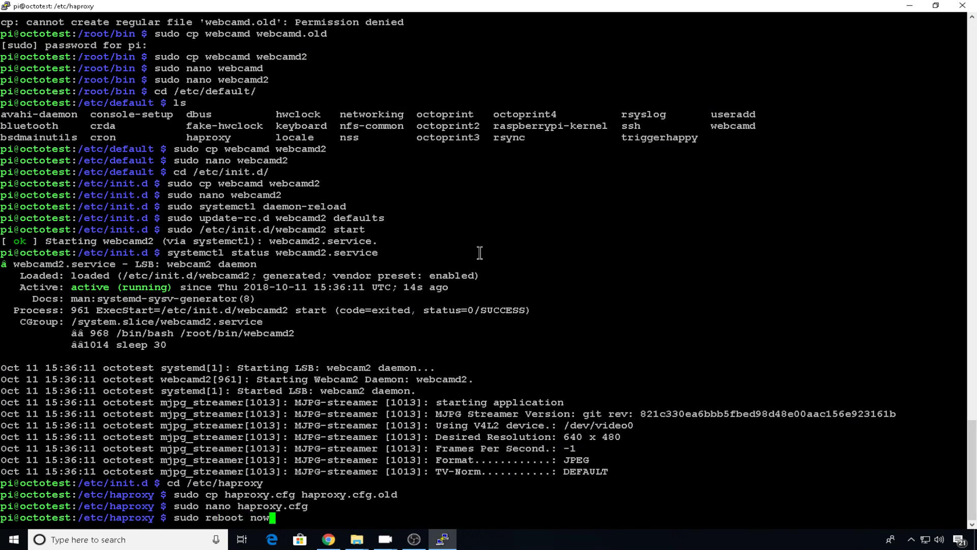
{"action": "key", "text": "Return"}
{"action": "left_click", "coordinate": [565, 306]}
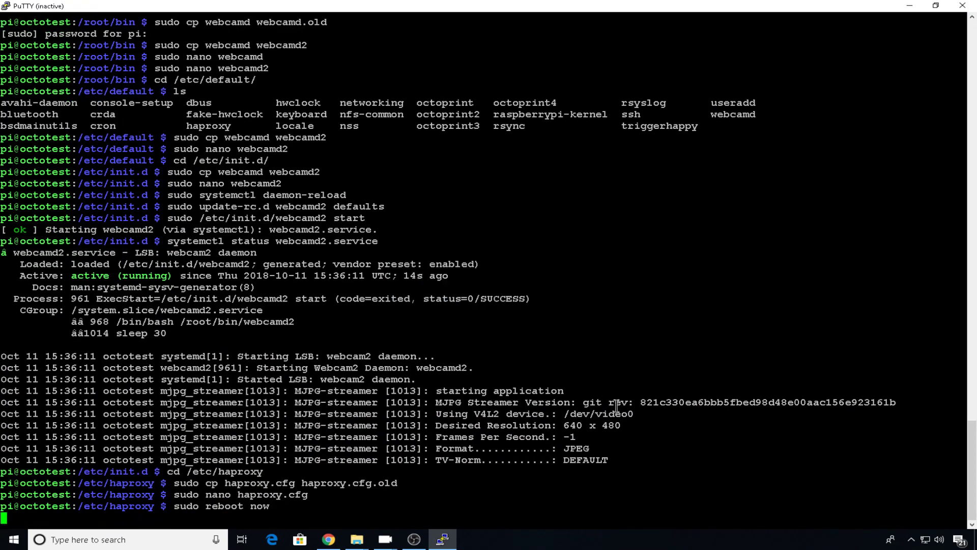
Step: Return to the OctoPrint tab in Chrome and reload it after the Pi restarts
{"action": "left_click", "coordinate": [328, 539]}
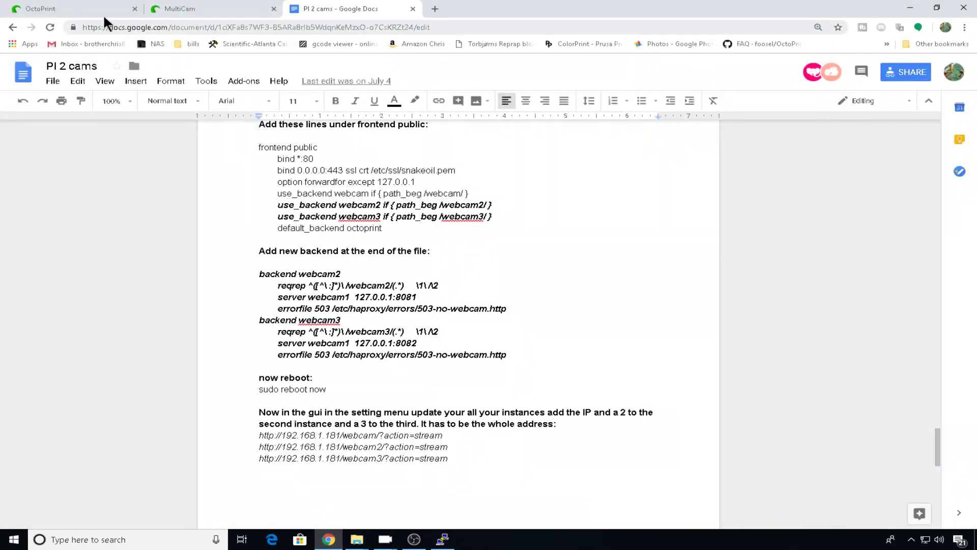
{"action": "left_click", "coordinate": [103, 13]}
{"action": "left_click", "coordinate": [297, 219]}
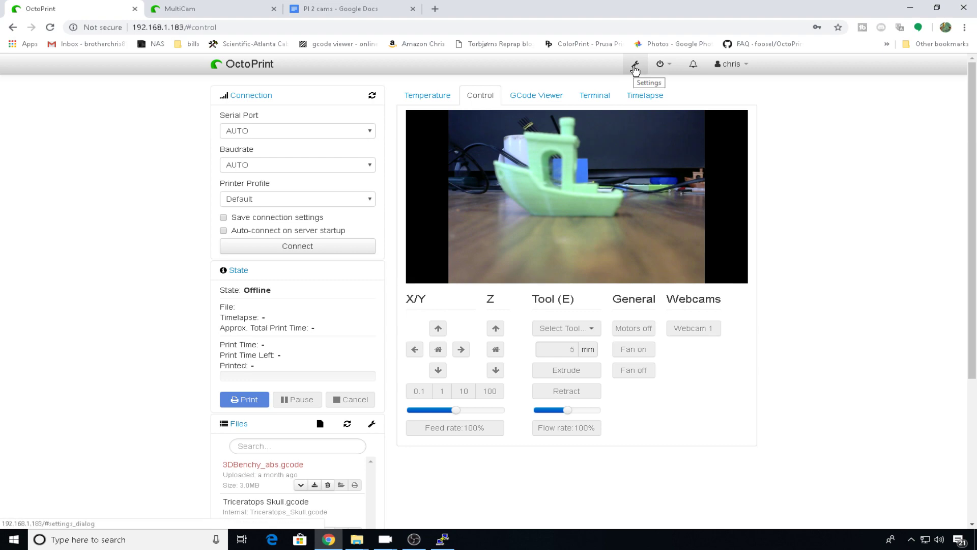
Step: Add a second MultiCam profile with URL 192.168.1.183/webcam2/?action=stream and save the settings
{"action": "left_click", "coordinate": [636, 66]}
{"action": "left_click", "coordinate": [252, 450]}
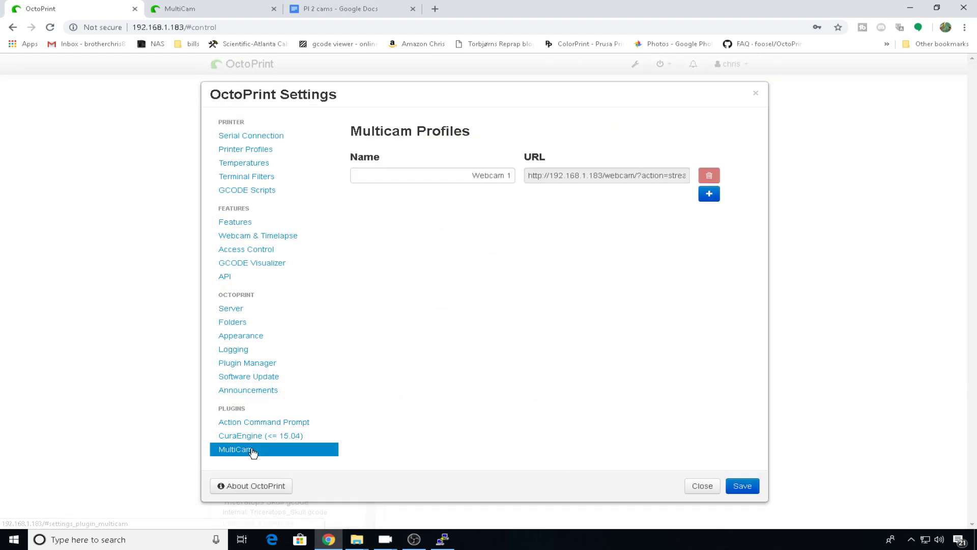
{"action": "mouse_move", "coordinate": [604, 178]}
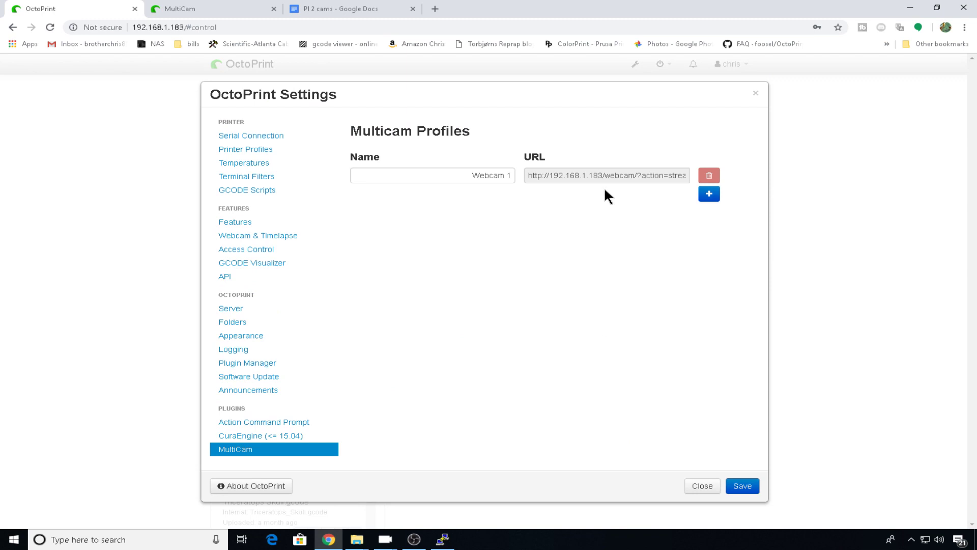
{"action": "left_click", "coordinate": [709, 195]}
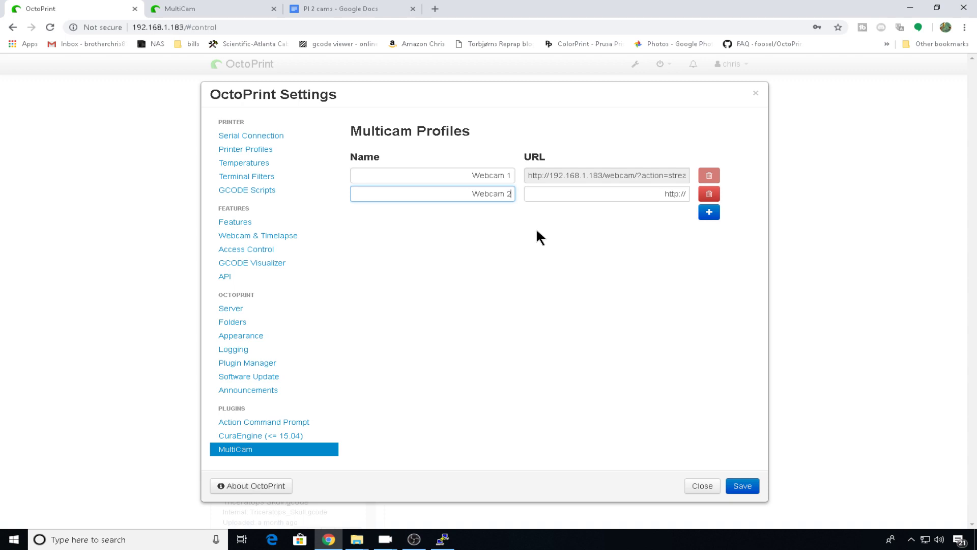
{"action": "key", "text": "Tab"}
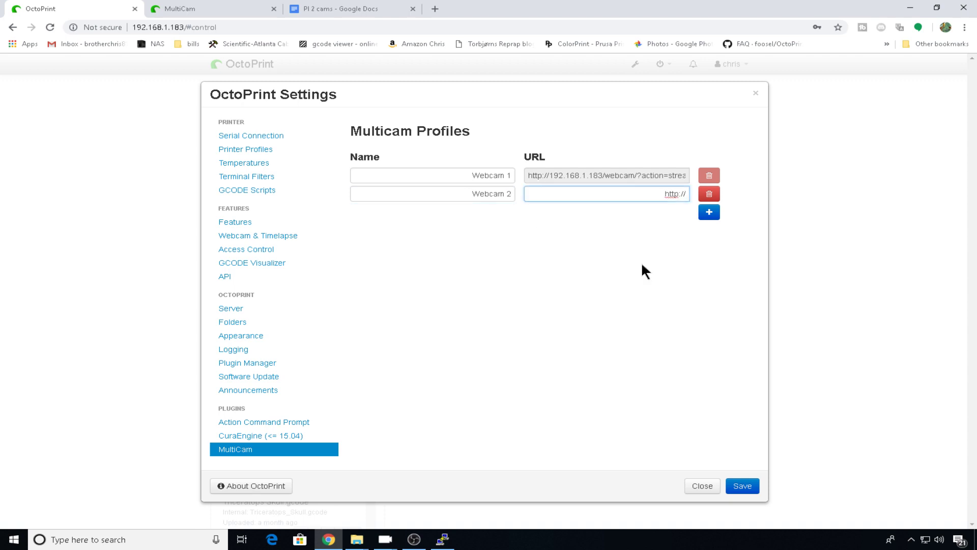
{"action": "type", "text": "192.168.1.183/webcam2/"}
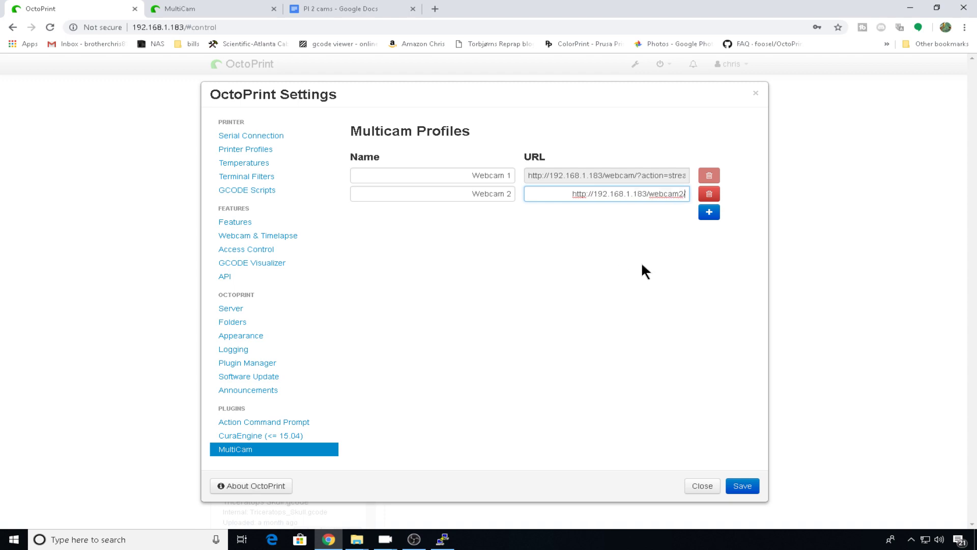
{"action": "type", "text": "?act"}
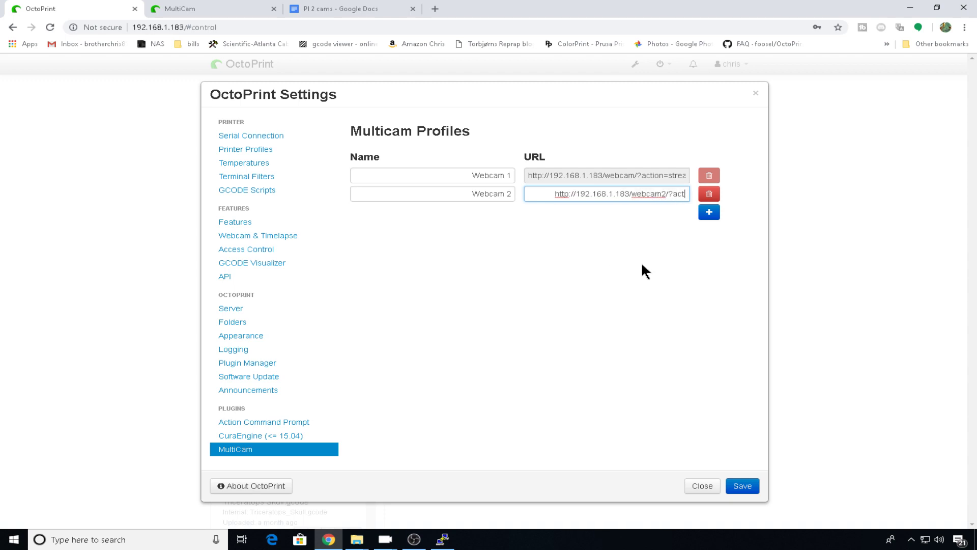
{"action": "type", "text": "ion=stream"}
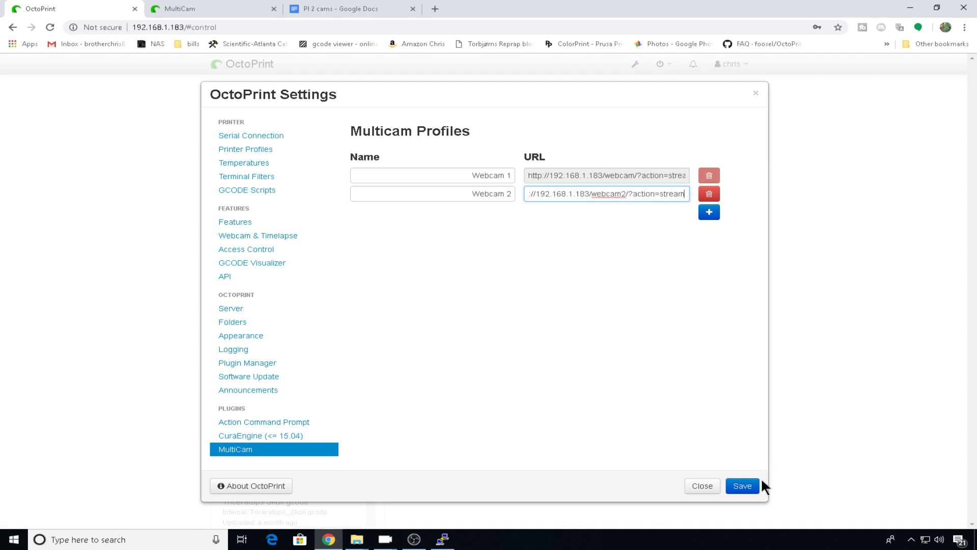
{"action": "left_click", "coordinate": [757, 484]}
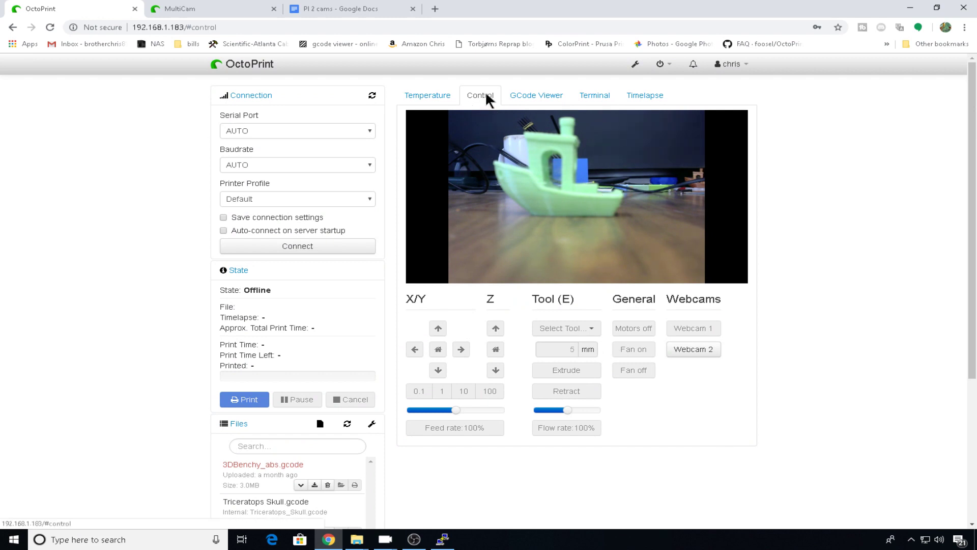
{"action": "left_click", "coordinate": [693, 349]}
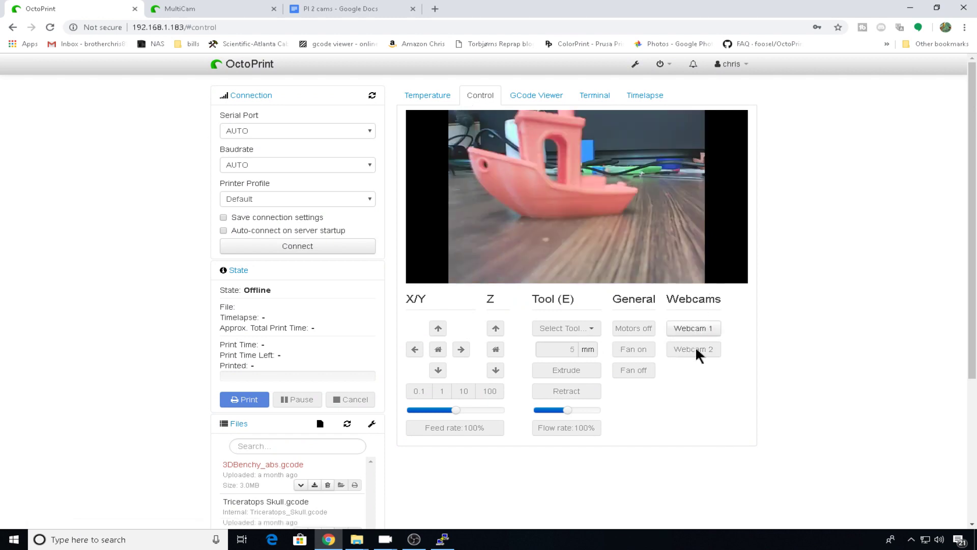
{"action": "left_click", "coordinate": [704, 329]}
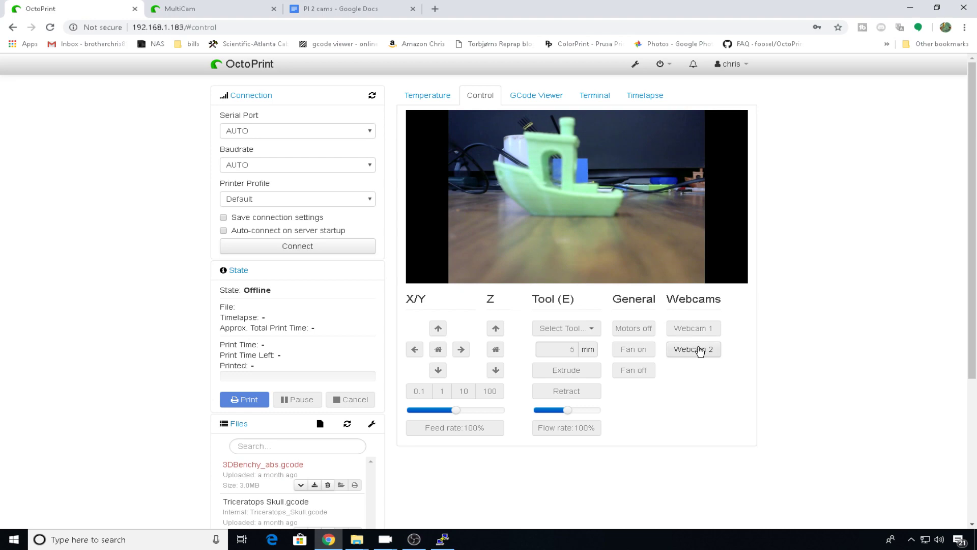
{"action": "left_click", "coordinate": [699, 350]}
{"action": "left_click", "coordinate": [696, 329]}
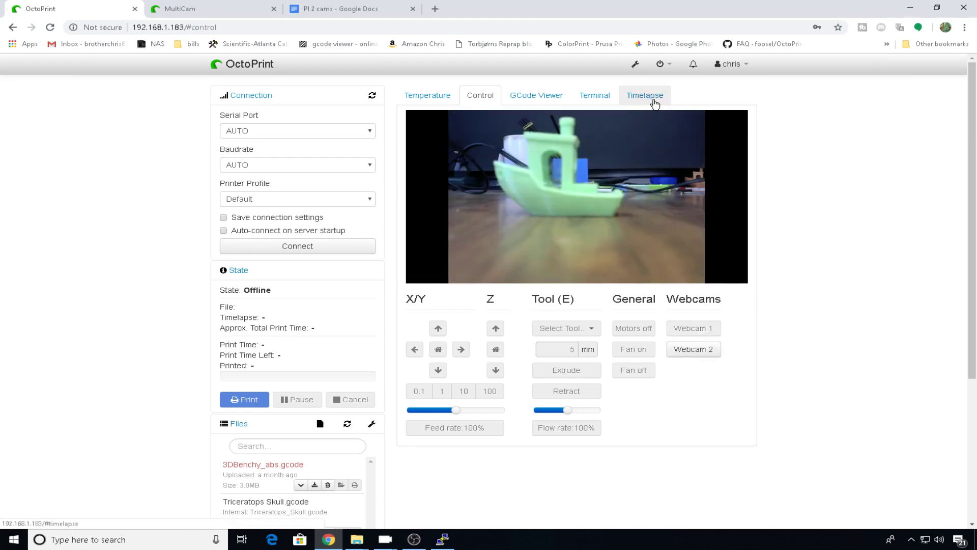
{"action": "left_click", "coordinate": [635, 64]}
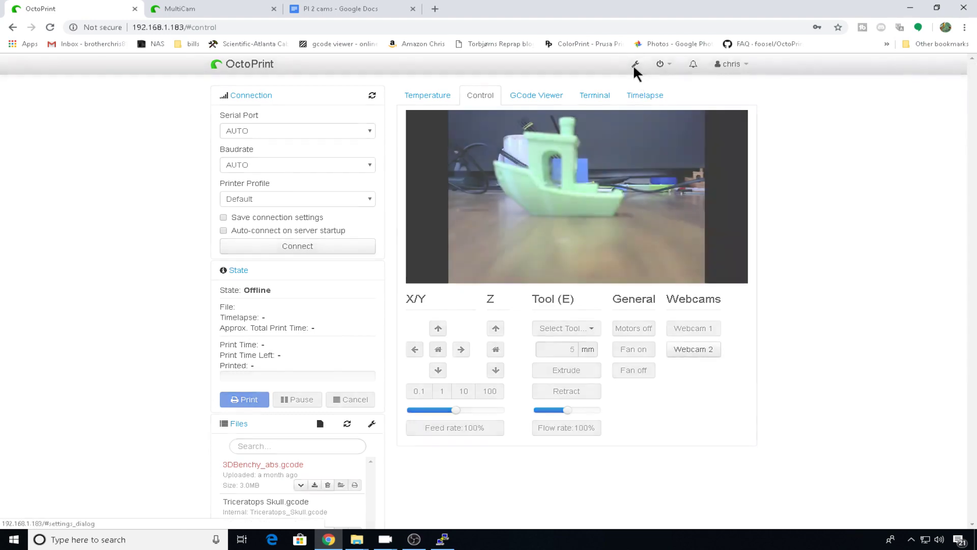
{"action": "left_click", "coordinate": [263, 243]}
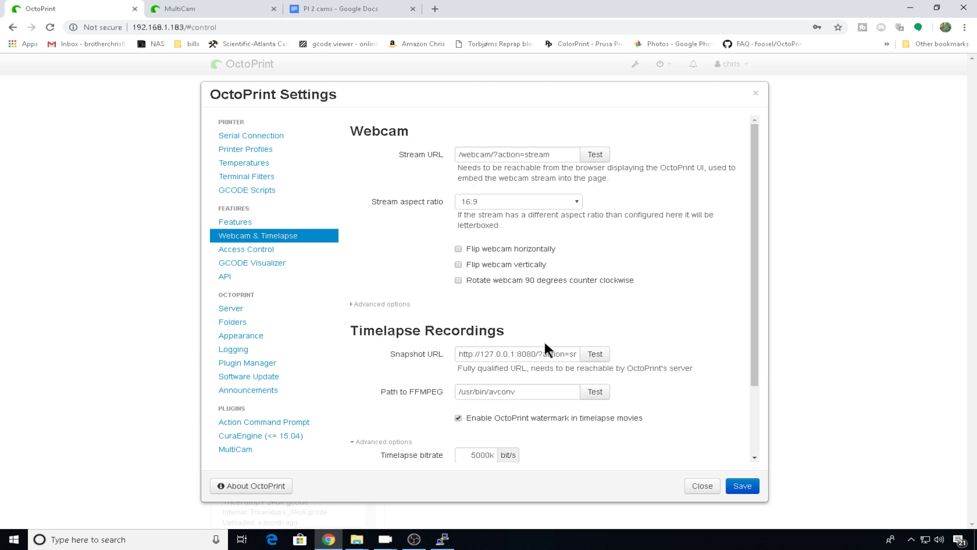
{"action": "left_click", "coordinate": [536, 357]}
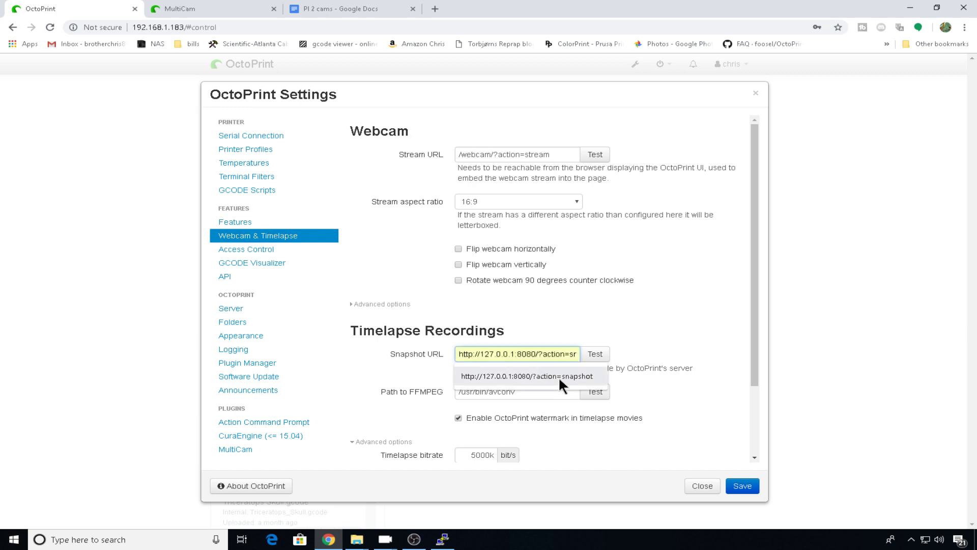
{"action": "left_click", "coordinate": [526, 376]}
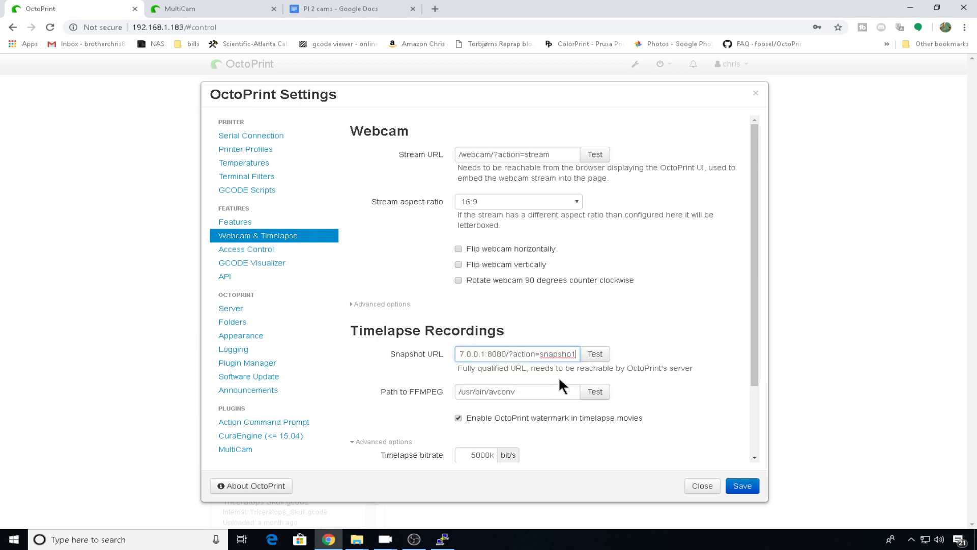
{"action": "key", "text": "Tab"}
{"action": "key", "text": "Return"}
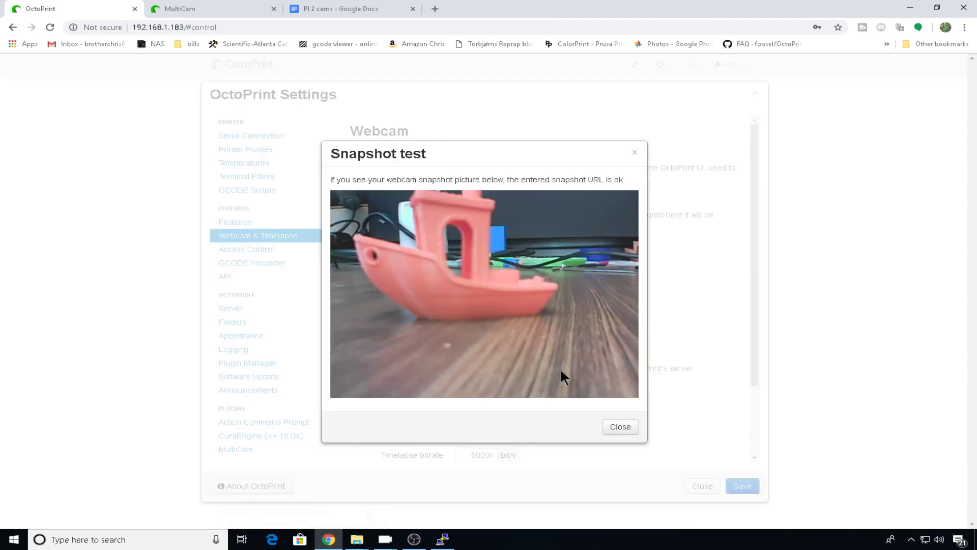